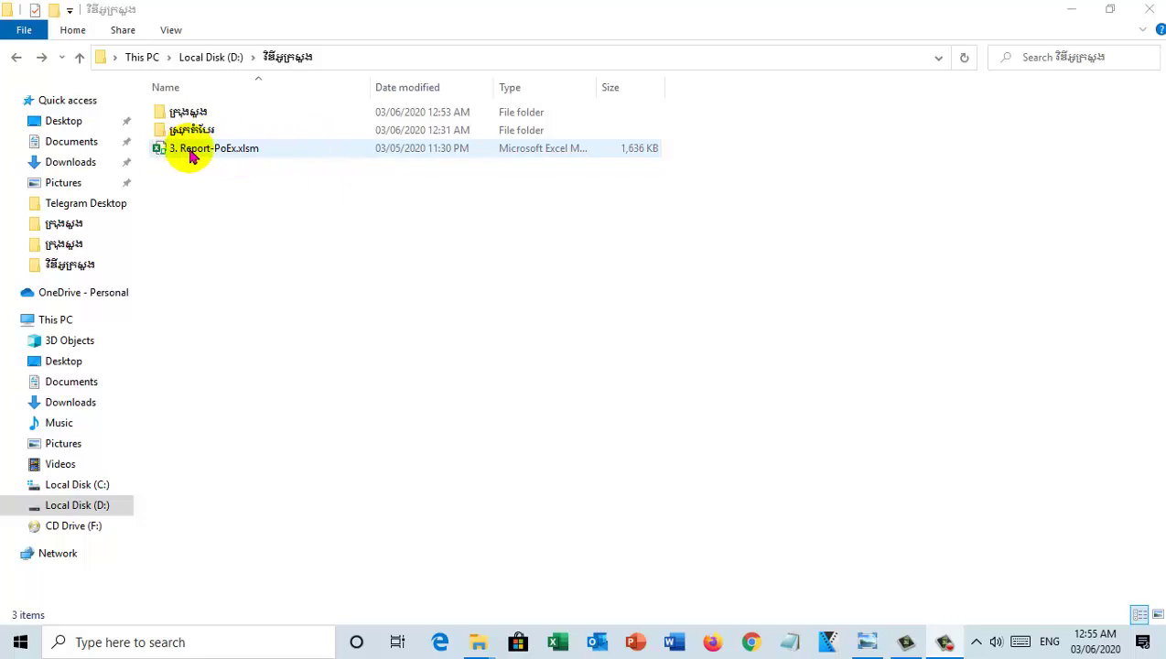
# Step: Open the ក្រុងសួង folder, which holds the school workbooks
pyautogui.doubleClick(221, 113)
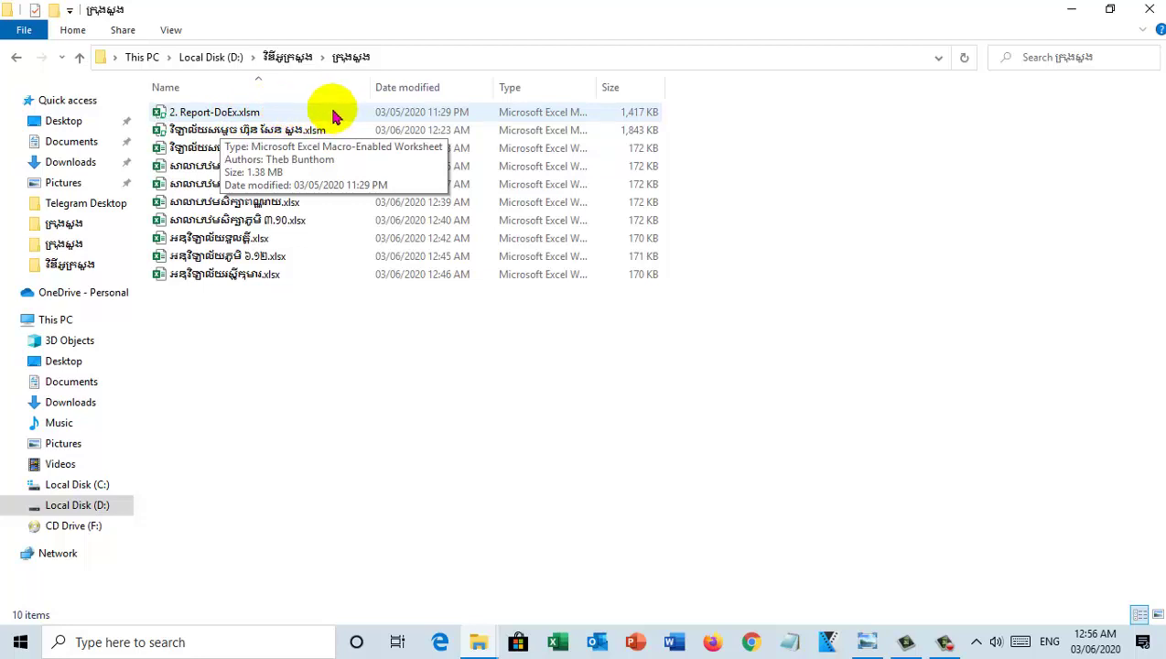
pyautogui.click(18, 58)
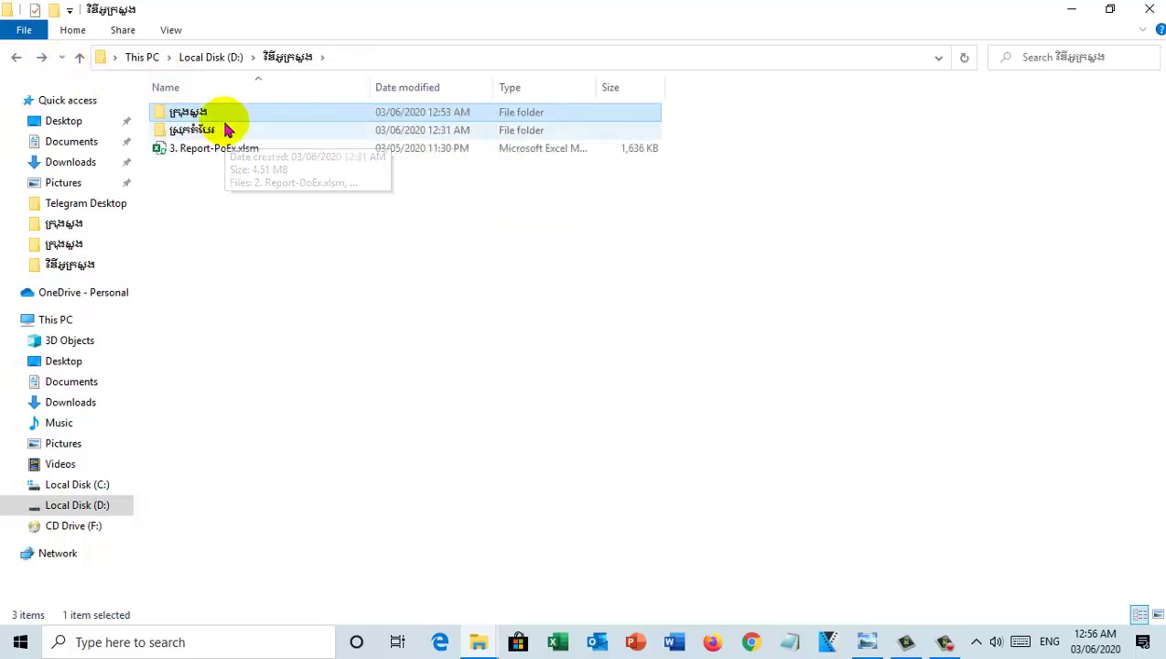
pyautogui.click(233, 133)
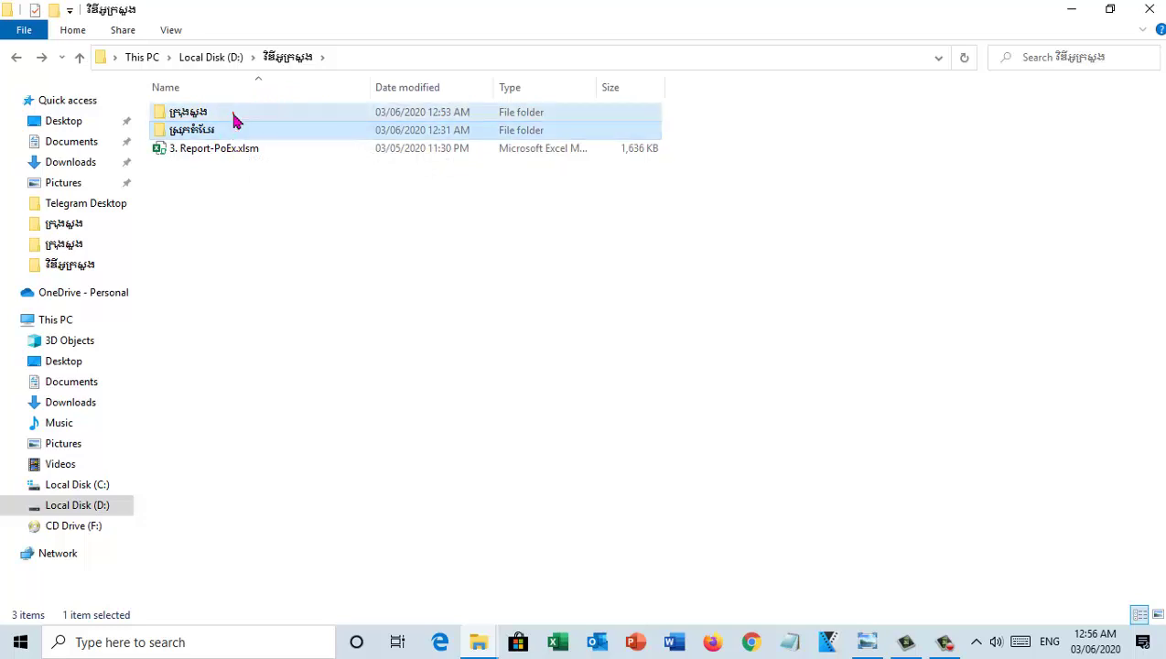
pyautogui.click(235, 119)
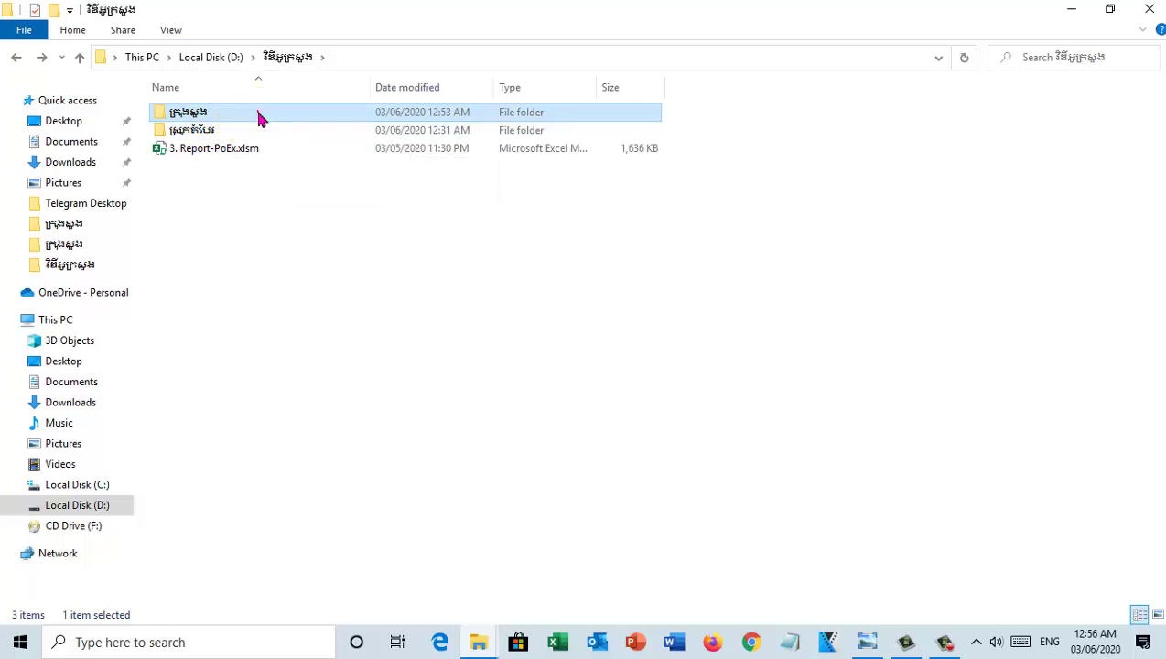
pyautogui.doubleClick(257, 118)
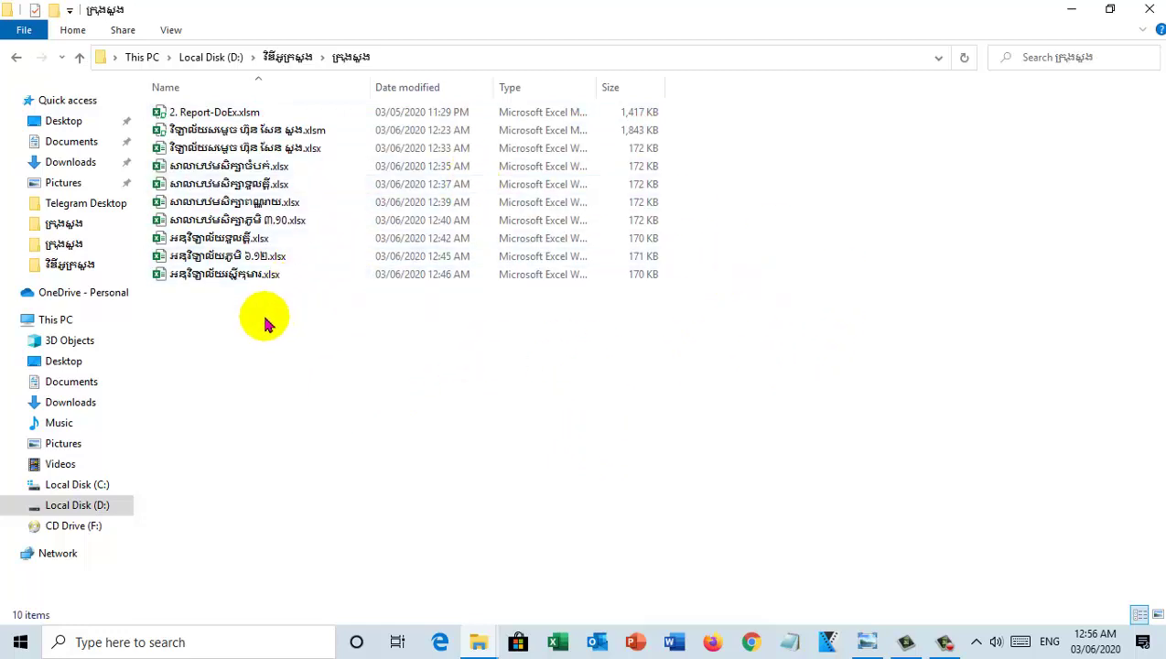
pyautogui.moveTo(265, 323); pyautogui.dragTo(281, 138)
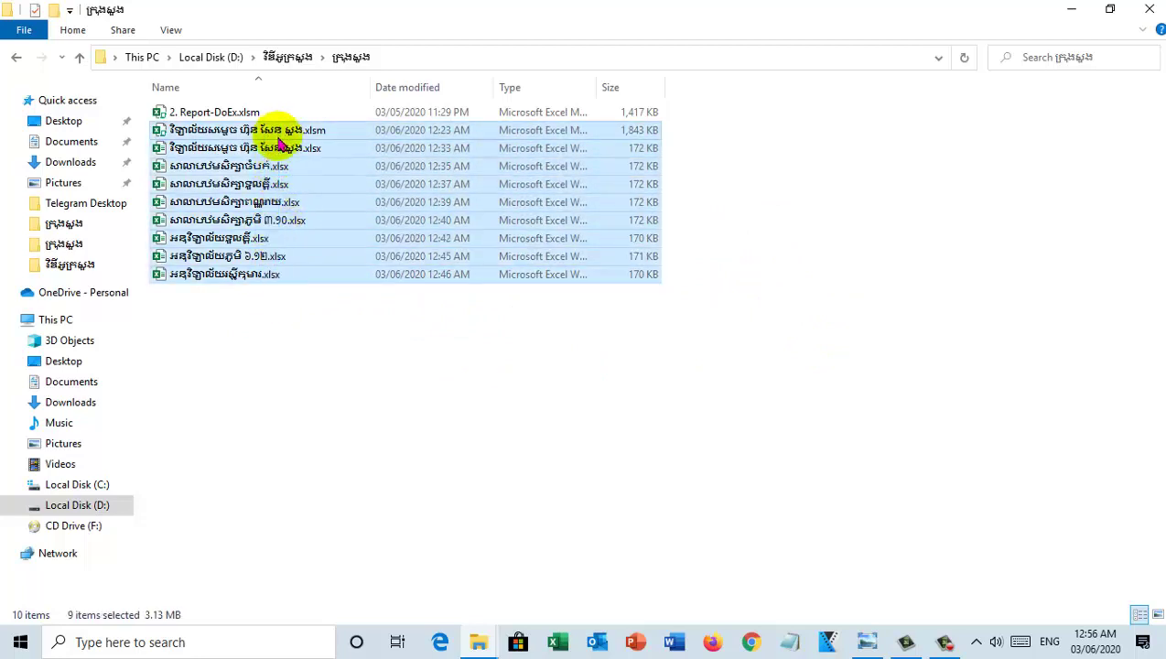
pyautogui.click(274, 310)
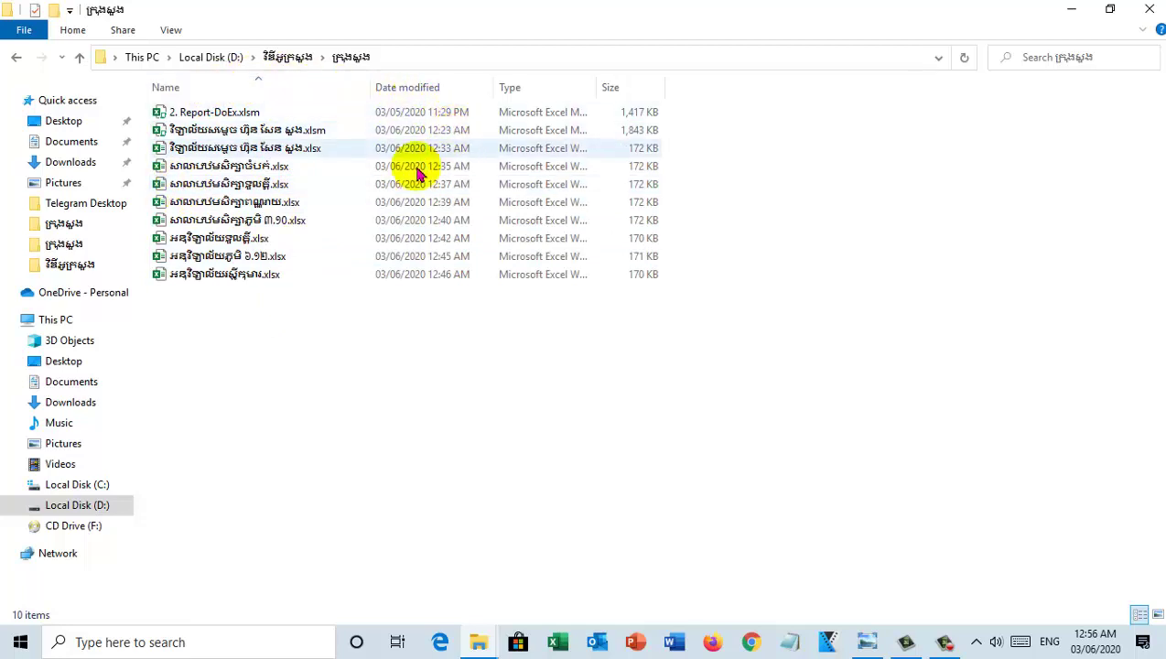
pyautogui.click(321, 296)
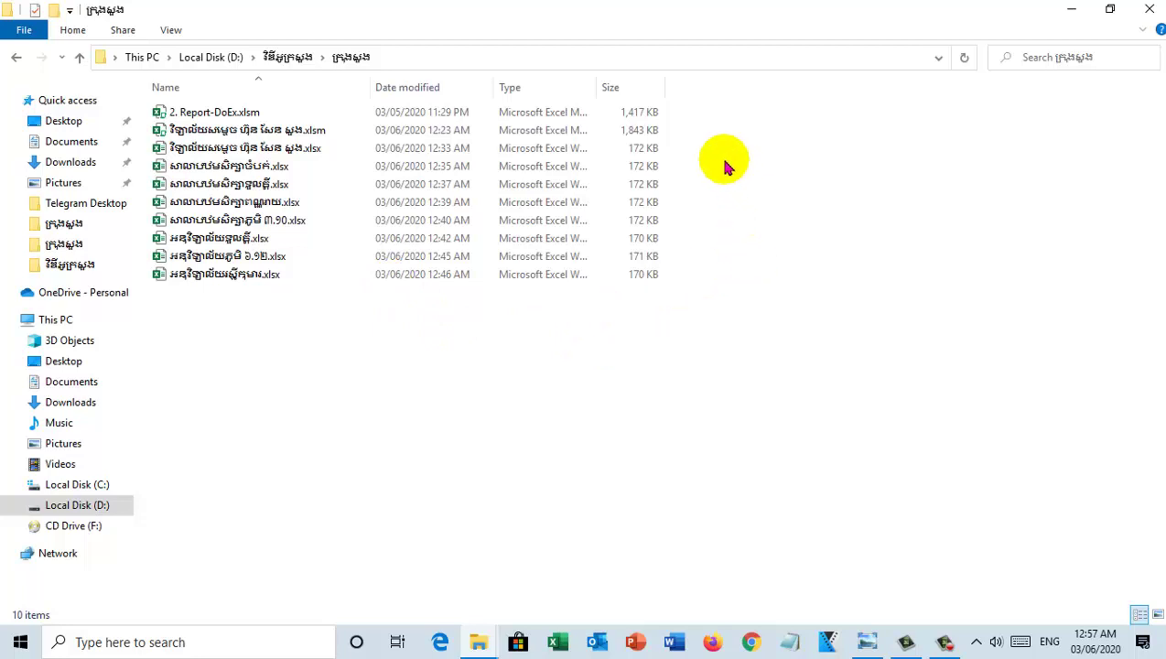
pyautogui.rightClick(751, 129)
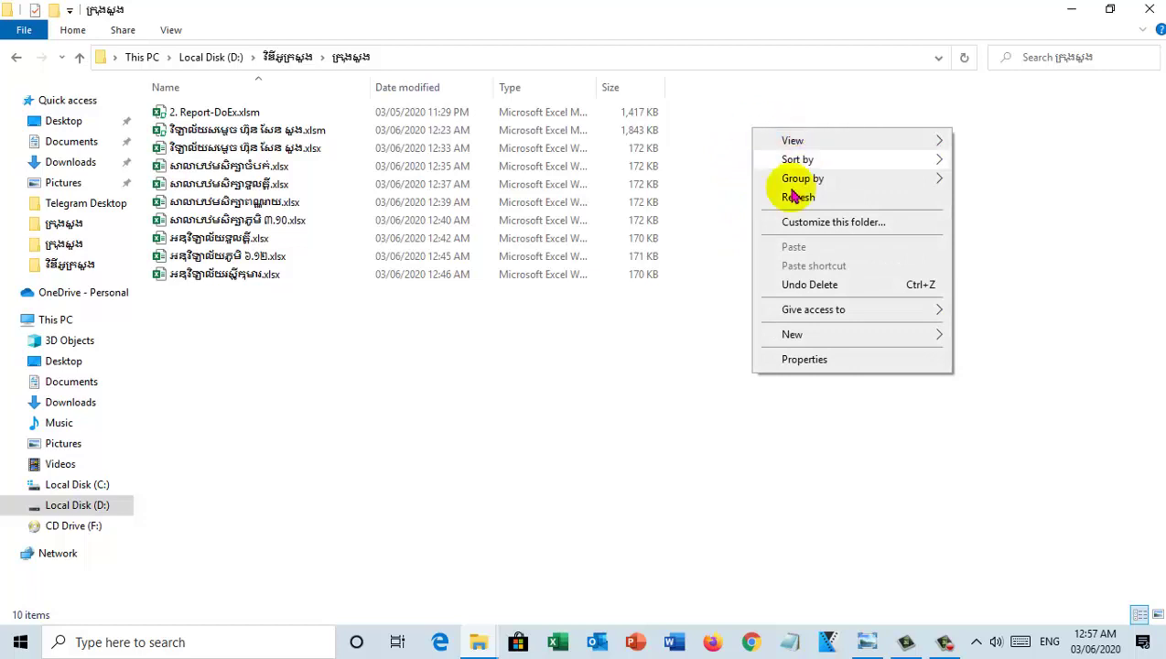
pyautogui.moveTo(832, 343)
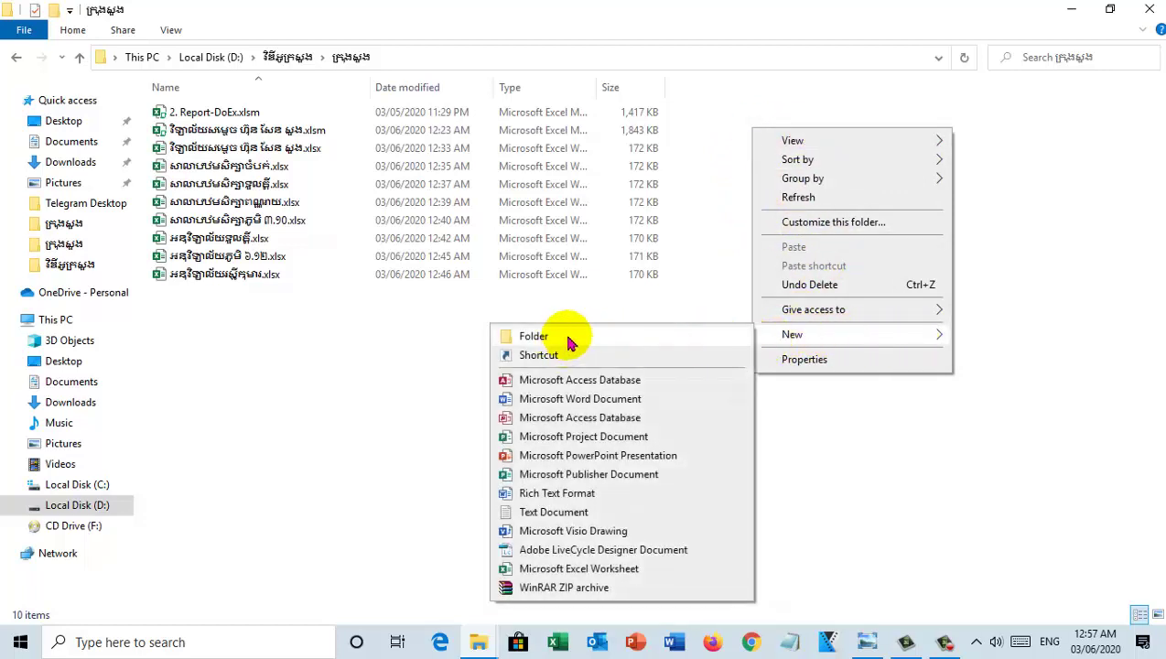
pyautogui.click(453, 349)
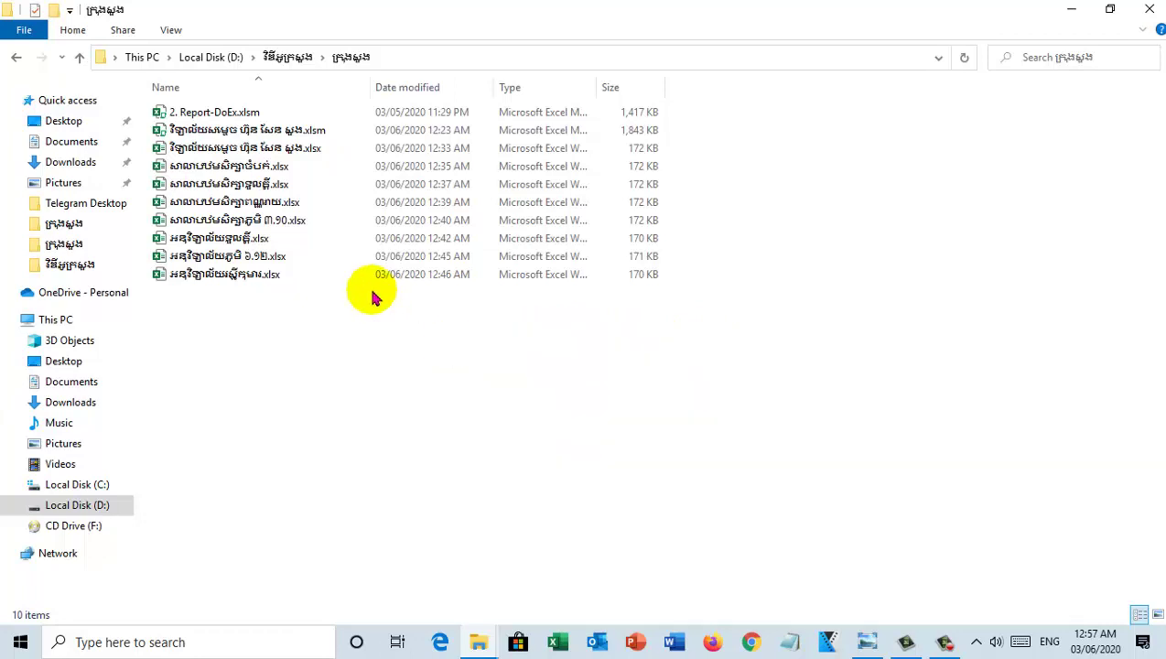
# Step: Create two new folders named 1 and 2 in the ក្រុងសួង folder
pyautogui.click(71, 30)
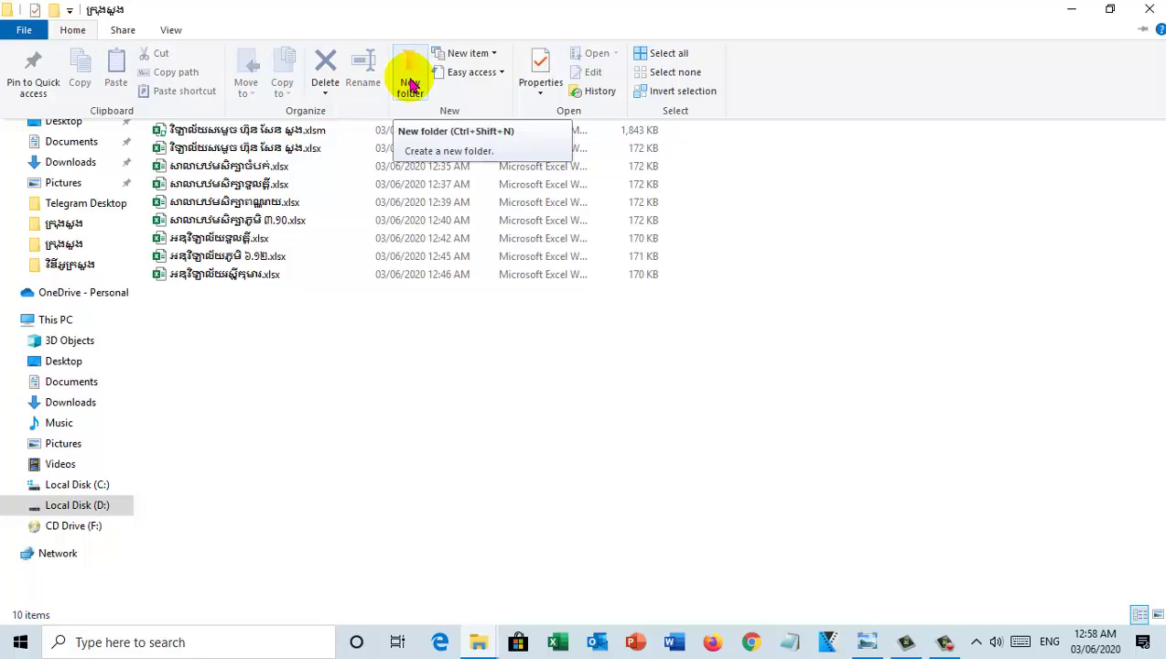
pyautogui.click(410, 84)
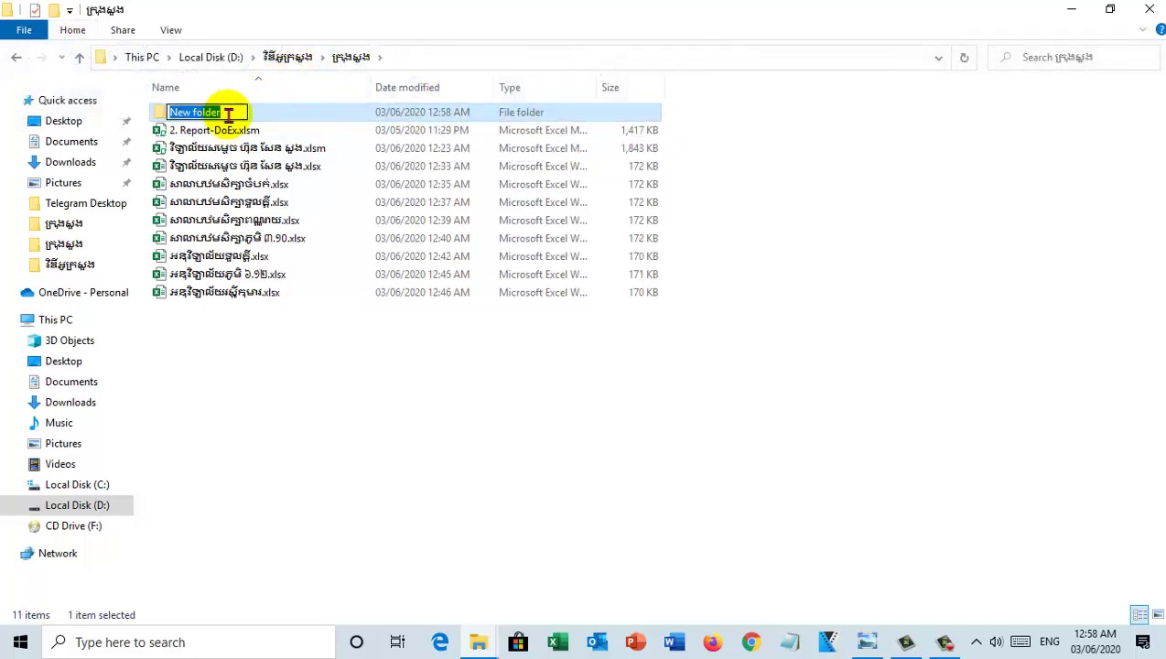
pyautogui.write('1')
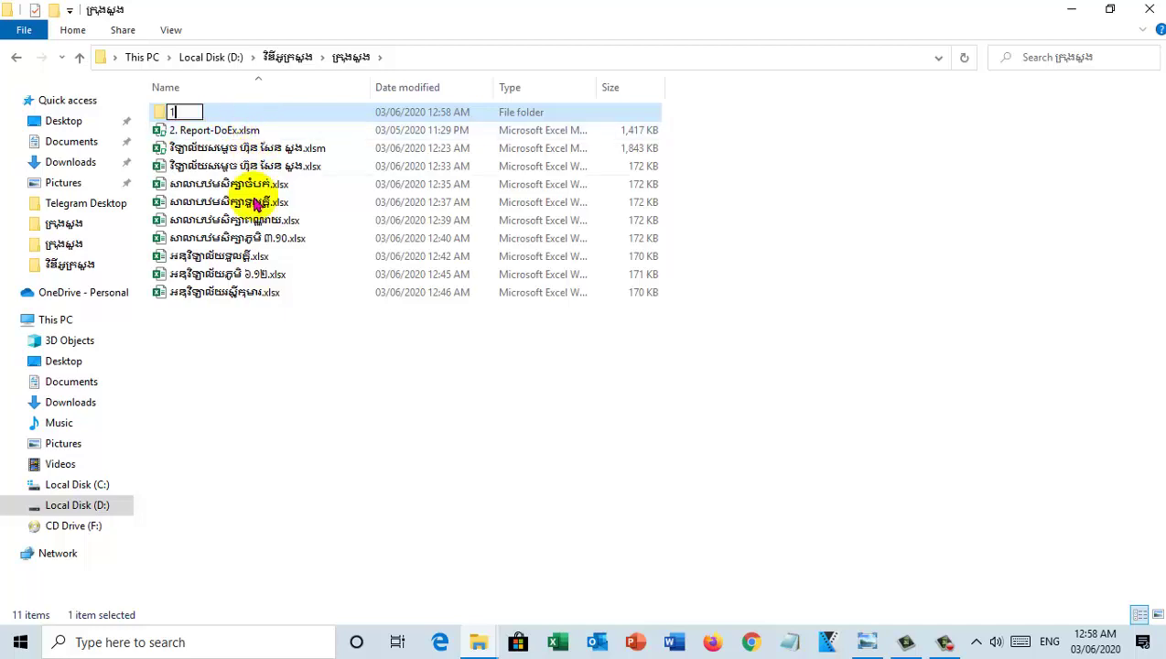
pyautogui.press('Return')
pyautogui.click(274, 320)
pyautogui.click(73, 30)
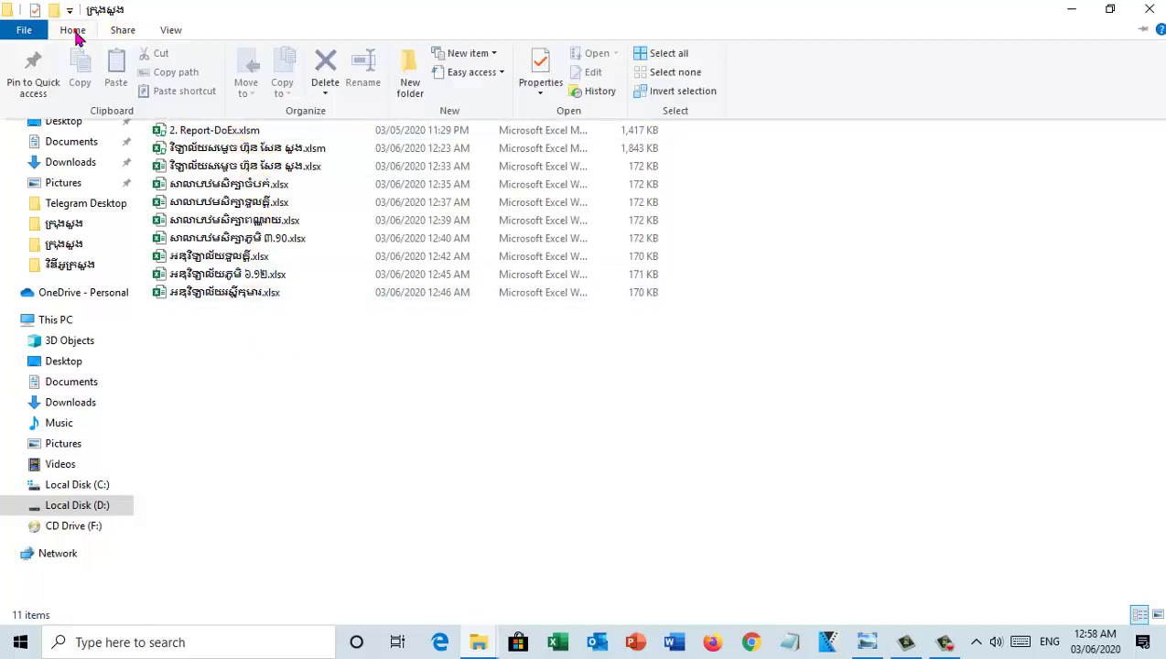
pyautogui.click(405, 75)
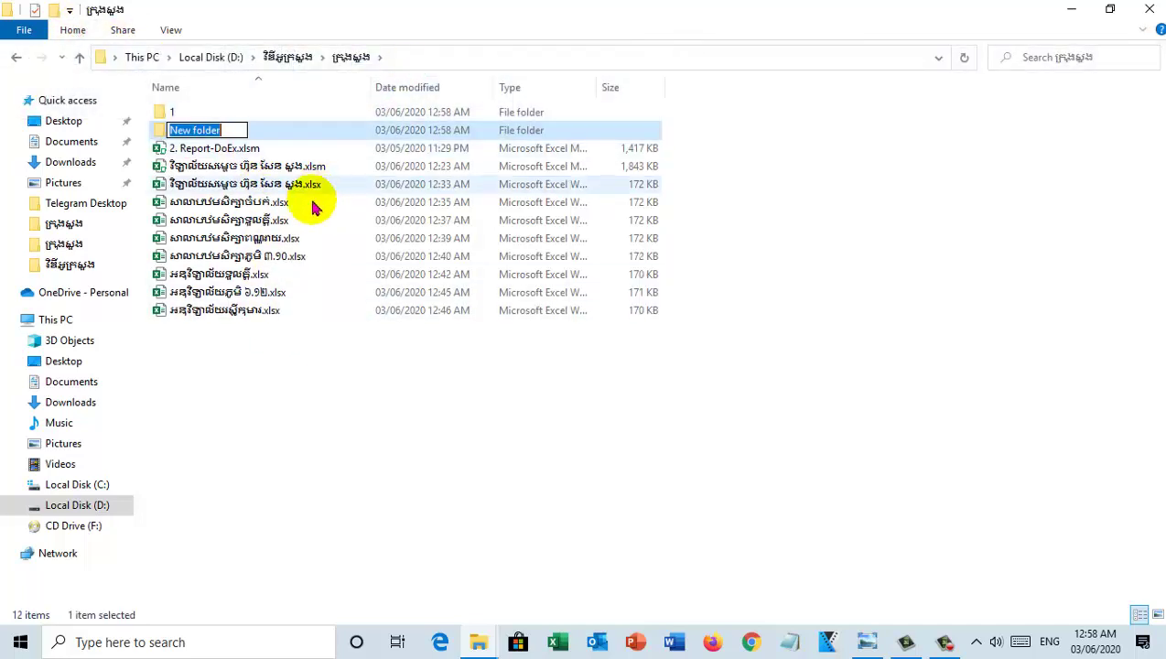
pyautogui.write('2')
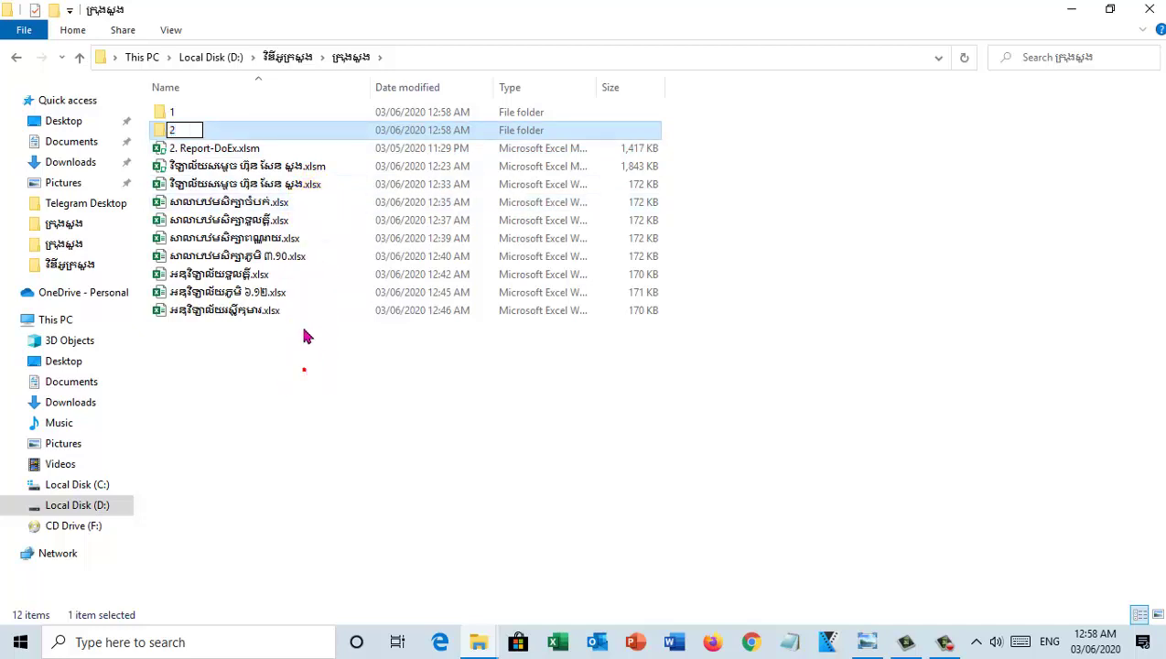
pyautogui.press('Return')
# Step: Create two more folders named 3 and 4 in the ក្រុងសួង folder
pyautogui.click(72, 30)
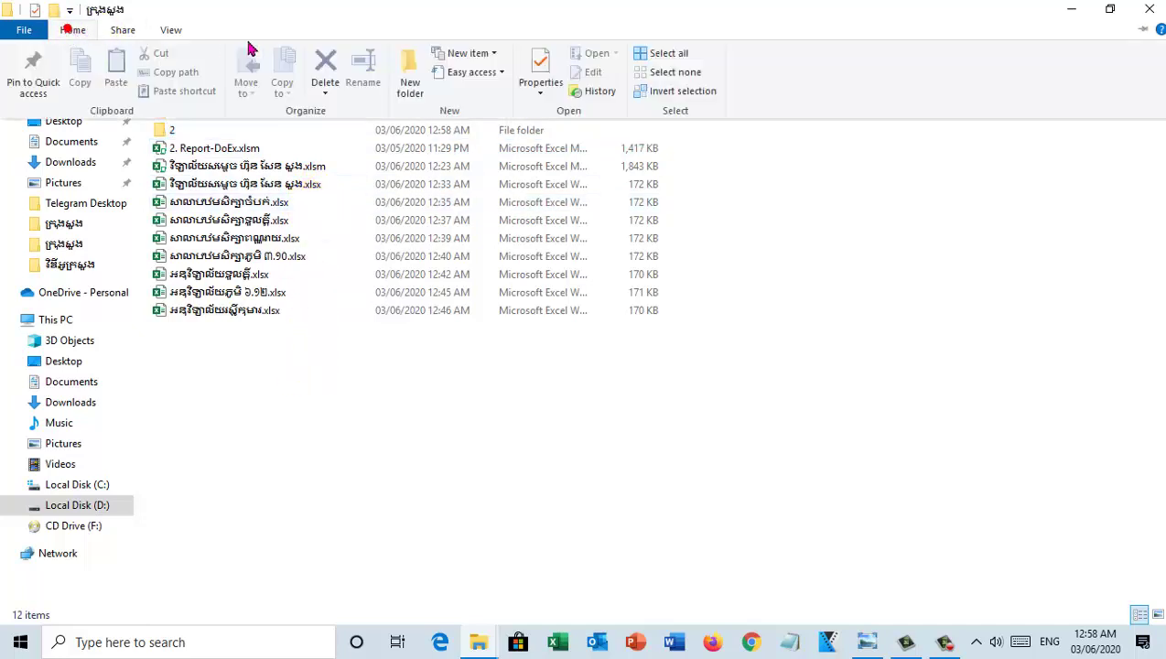
pyautogui.click(402, 88)
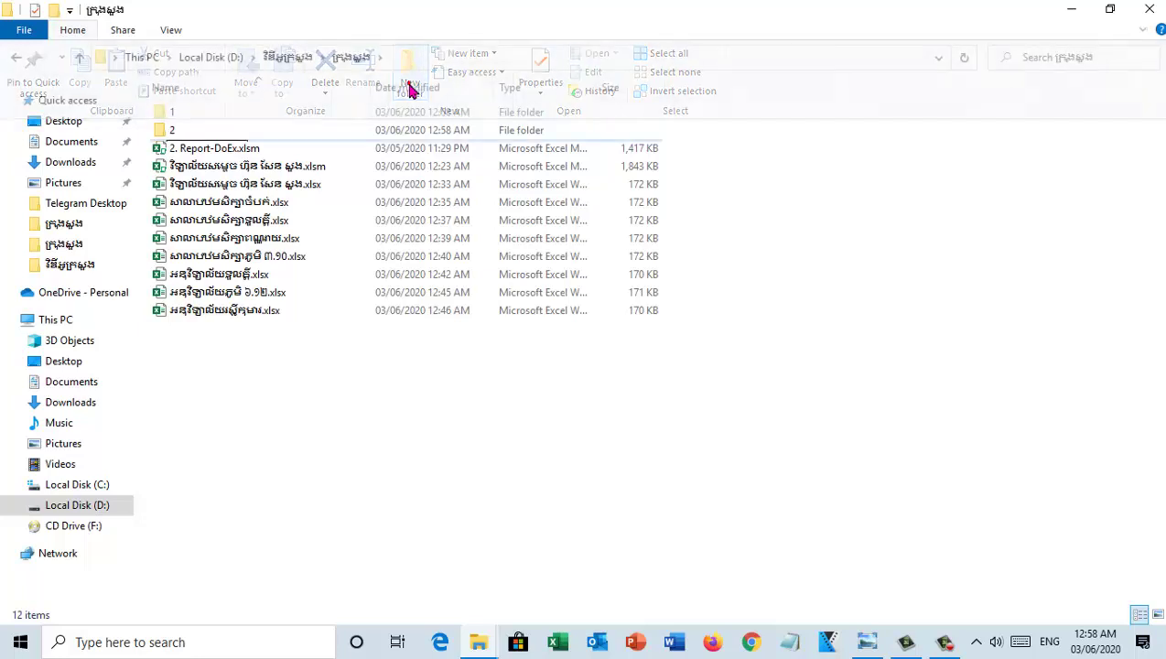
pyautogui.write('3')
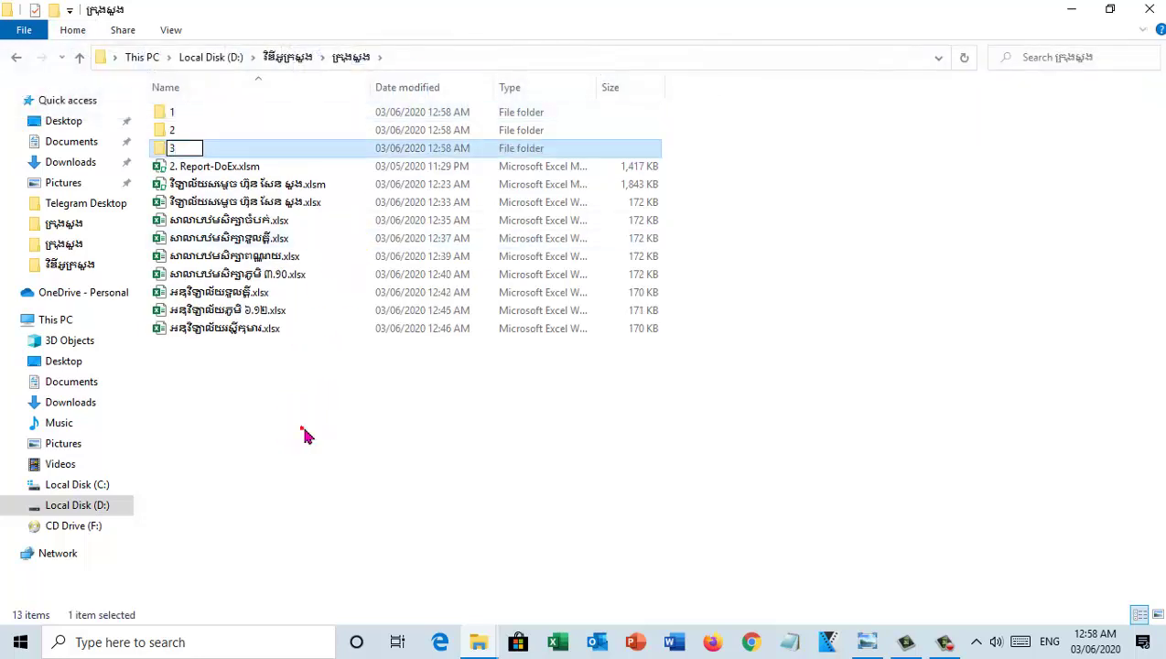
pyautogui.press('Return')
pyautogui.click(71, 30)
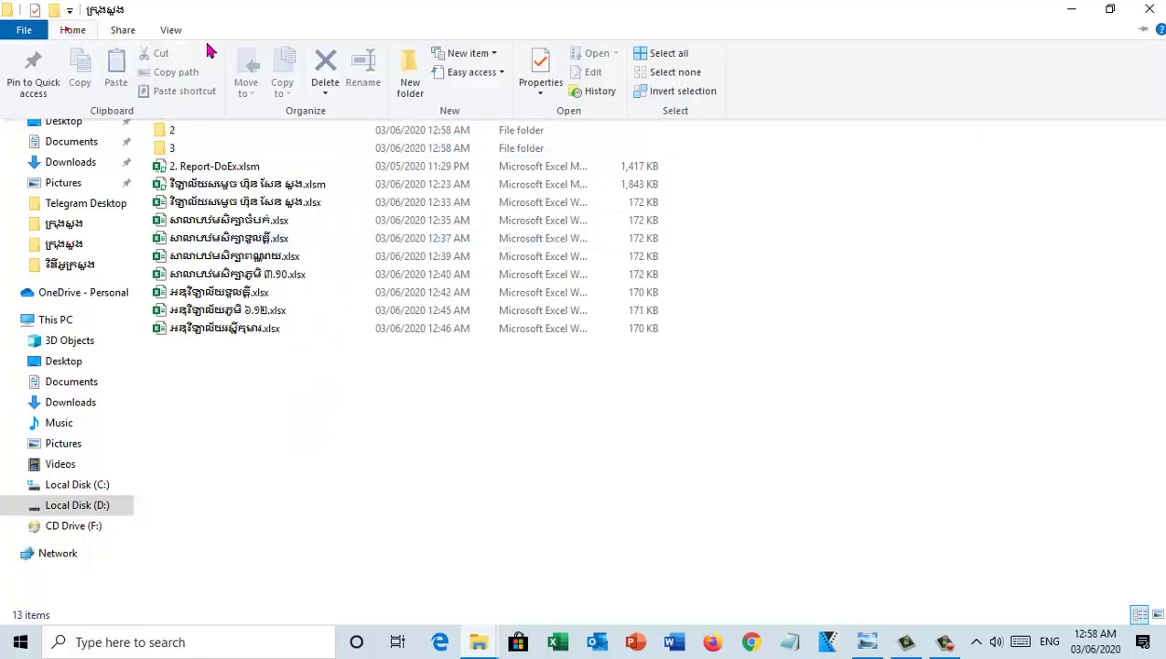
pyautogui.click(409, 75)
pyautogui.write('4')
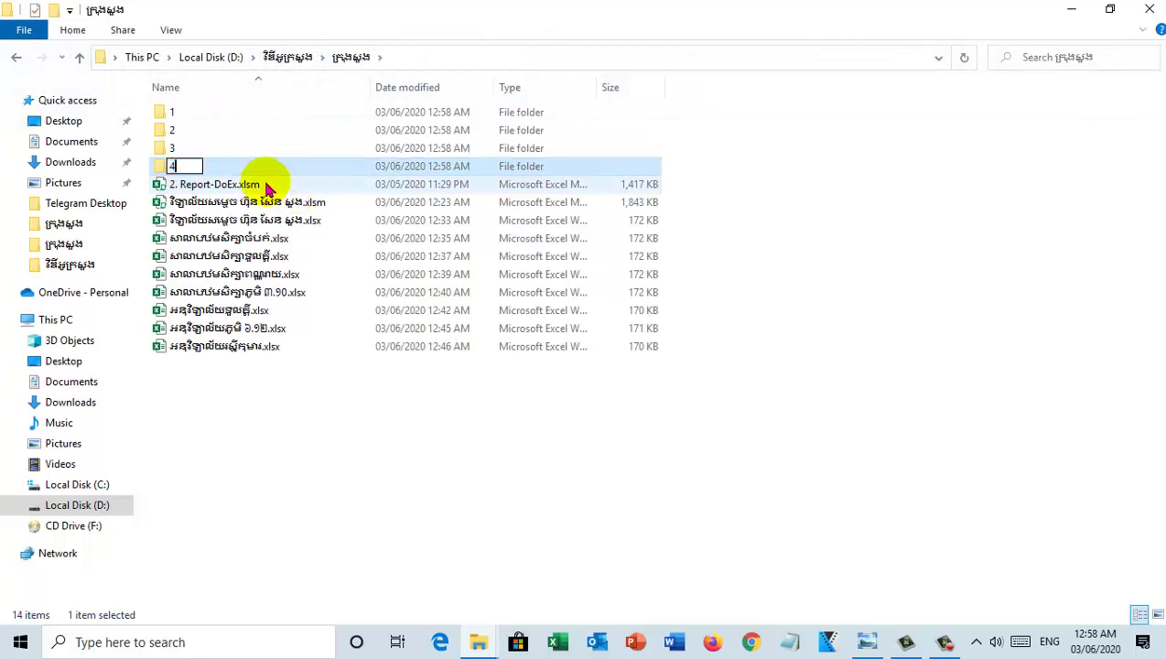
pyautogui.click(67, 33)
# Step: Add folders named 5 and 6 alongside the existing numbered folders
pyautogui.click(65, 30)
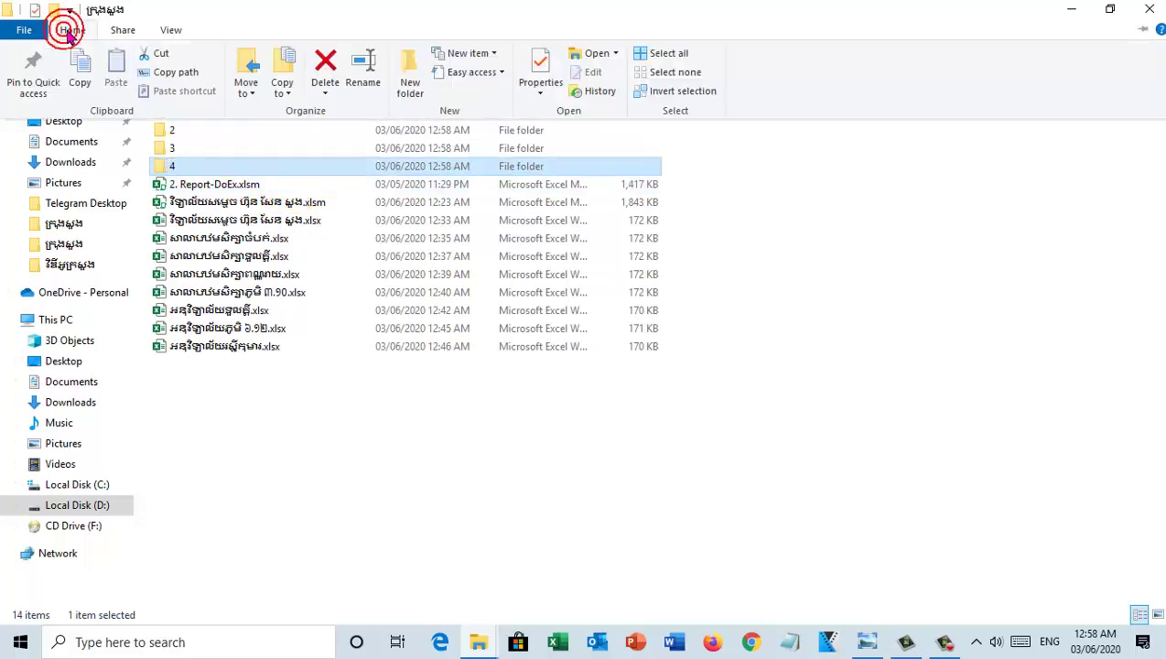
pyautogui.click(415, 73)
pyautogui.write('5')
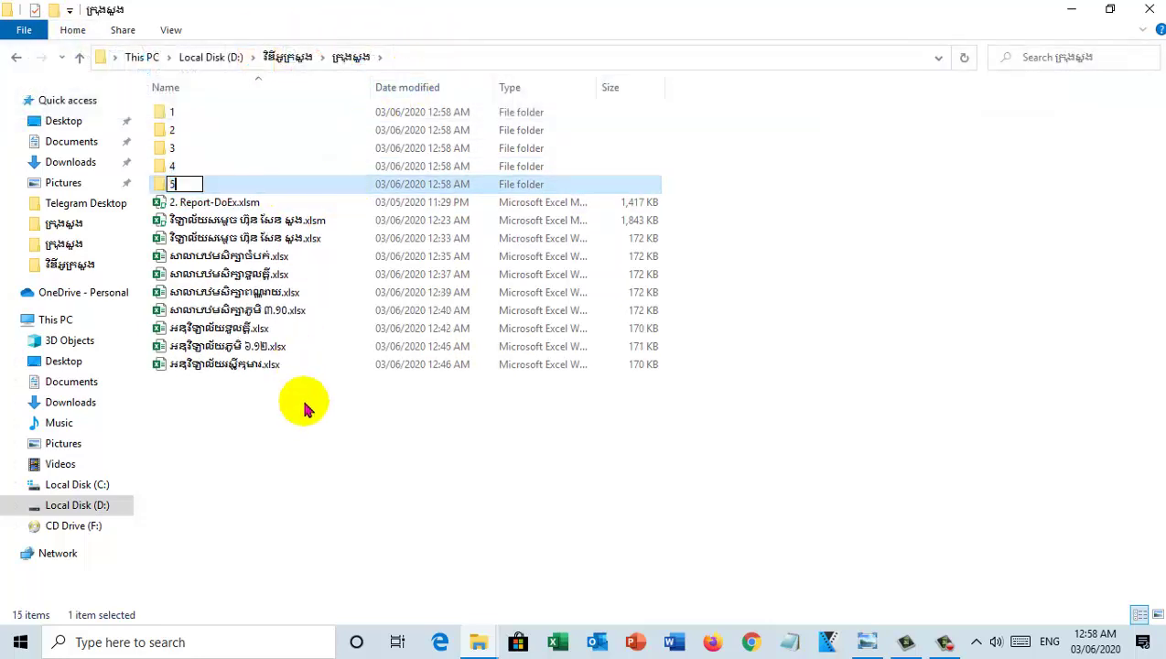
pyautogui.click(304, 402)
pyautogui.click(74, 31)
pyautogui.click(417, 64)
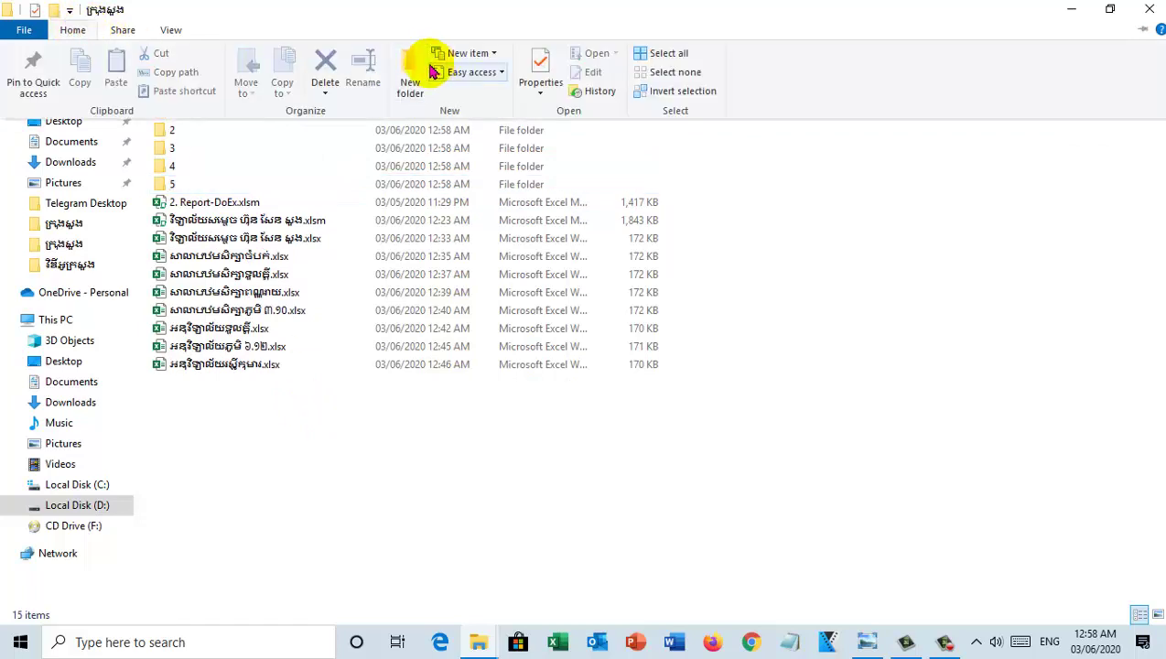
pyautogui.write('6')
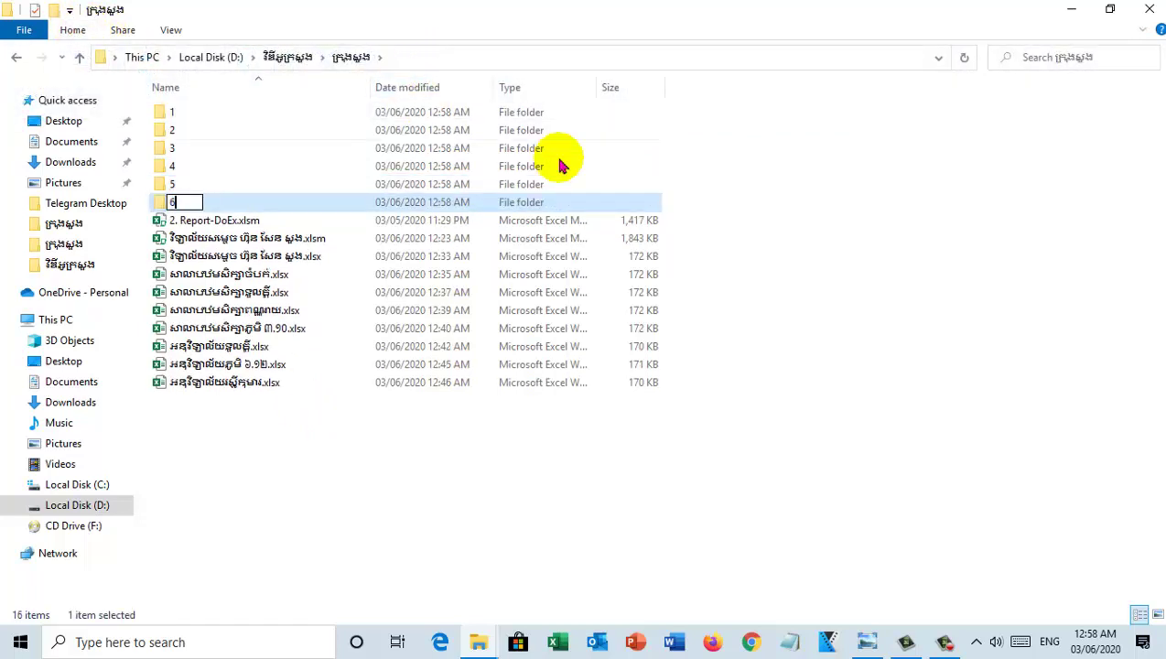
pyautogui.click(813, 258)
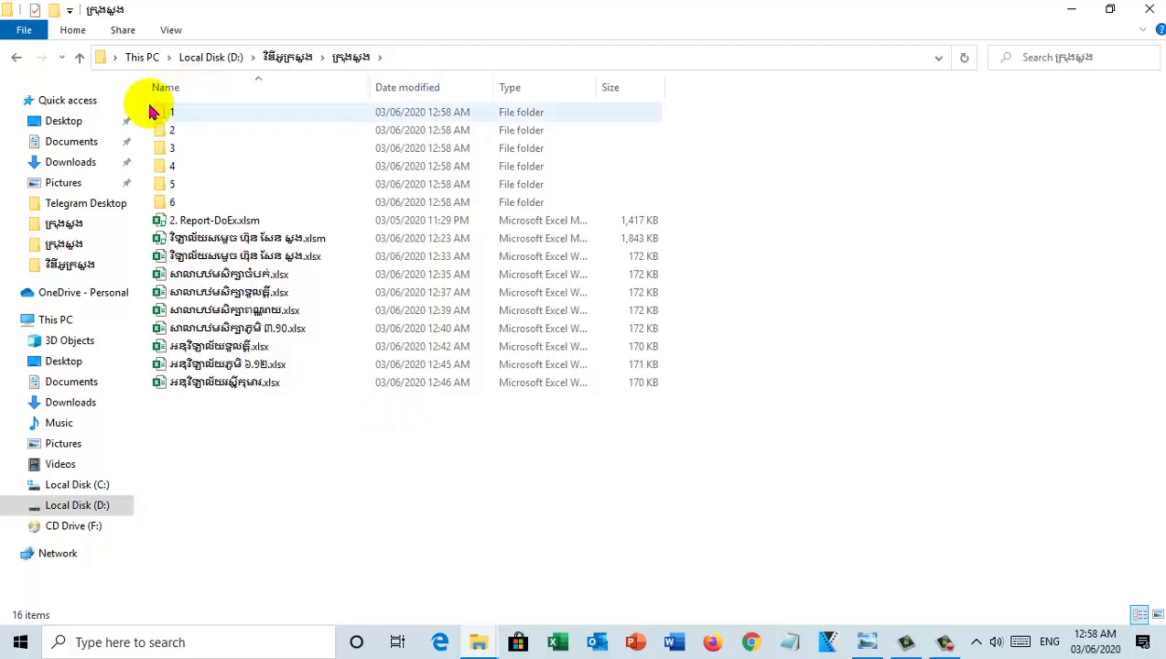
pyautogui.moveTo(145, 109); pyautogui.dragTo(252, 209)
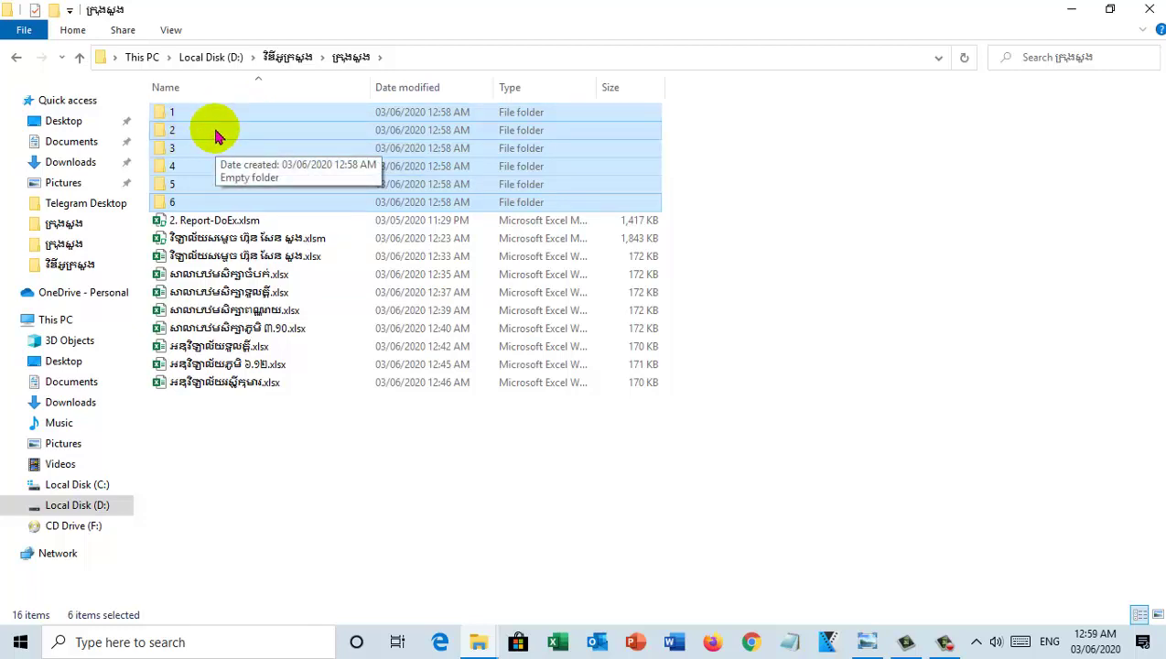
pyautogui.click(186, 114)
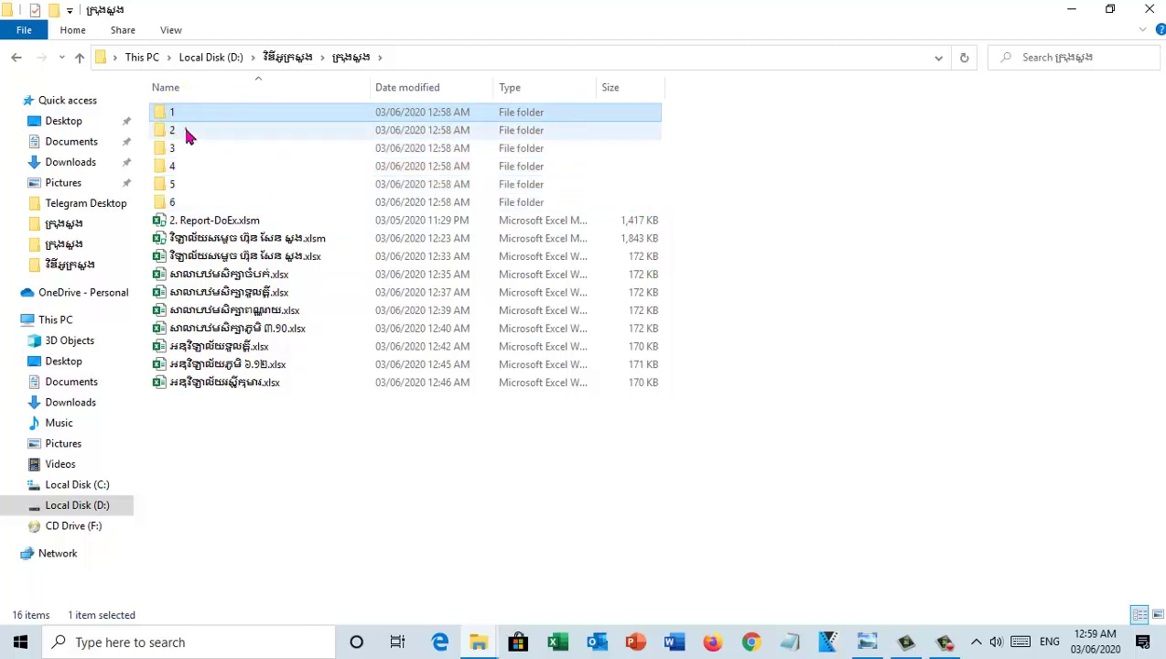
pyautogui.click(188, 134)
pyautogui.click(188, 150)
pyautogui.click(187, 167)
pyautogui.click(188, 185)
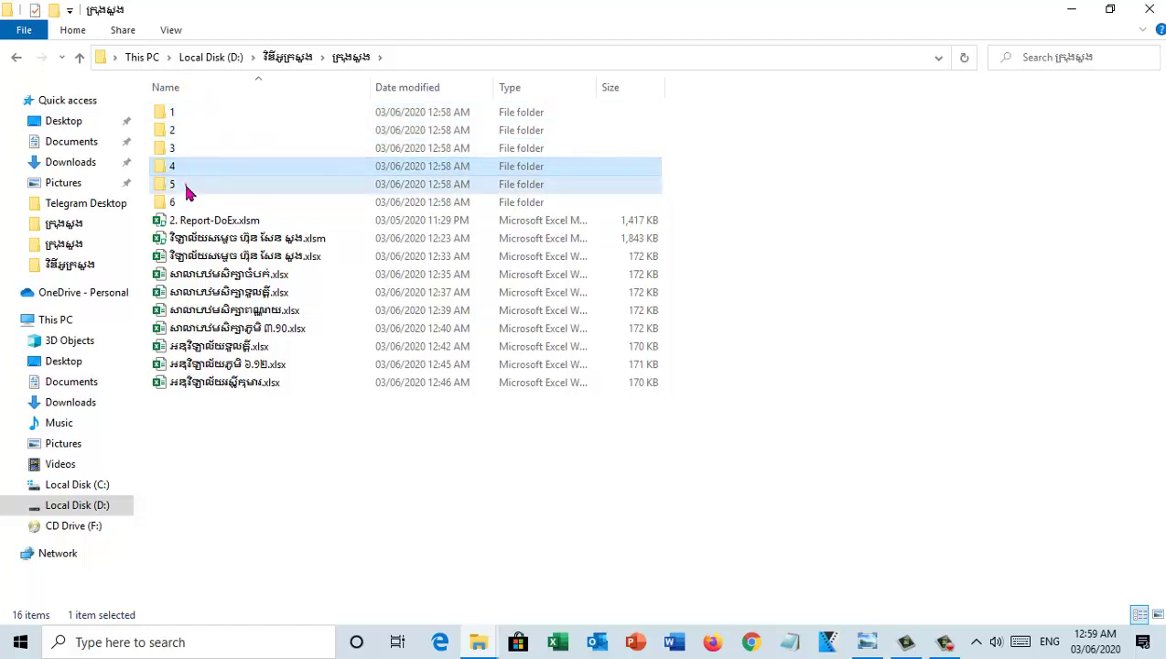
pyautogui.click(183, 203)
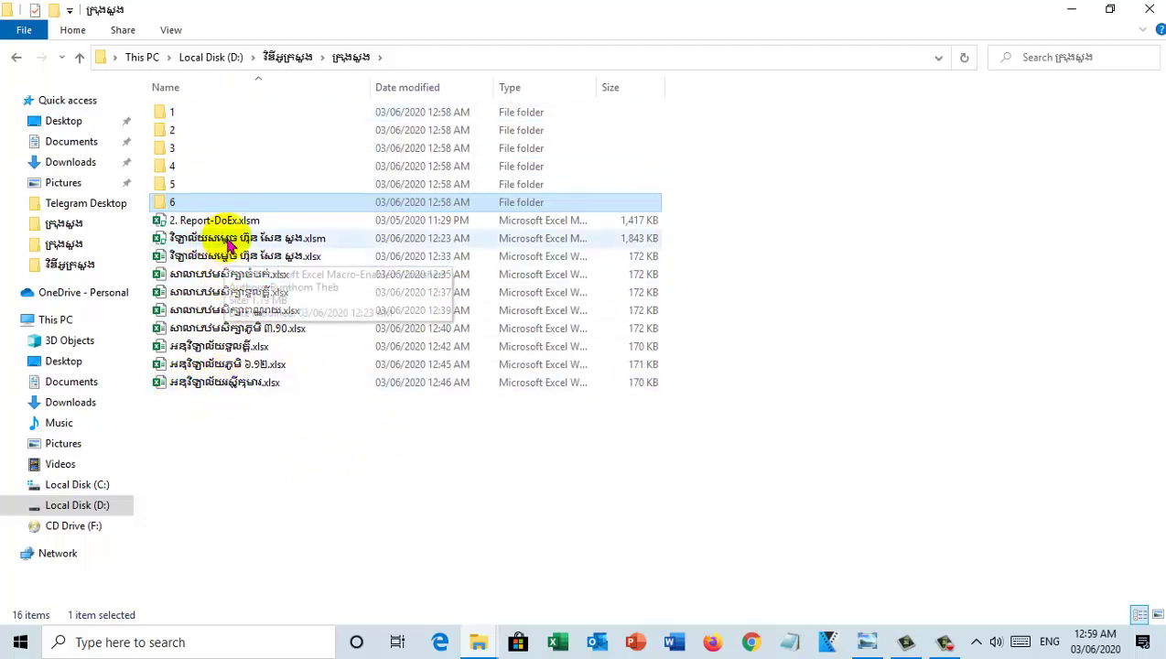
# Step: Move វិទ្យាល័យសម្តេច ហ៊ុន សែន សួង.xlsx into folder 4 and សាលាបឋមសិក្សាចំបក់.xlsx into folder 2
pyautogui.click(253, 259)
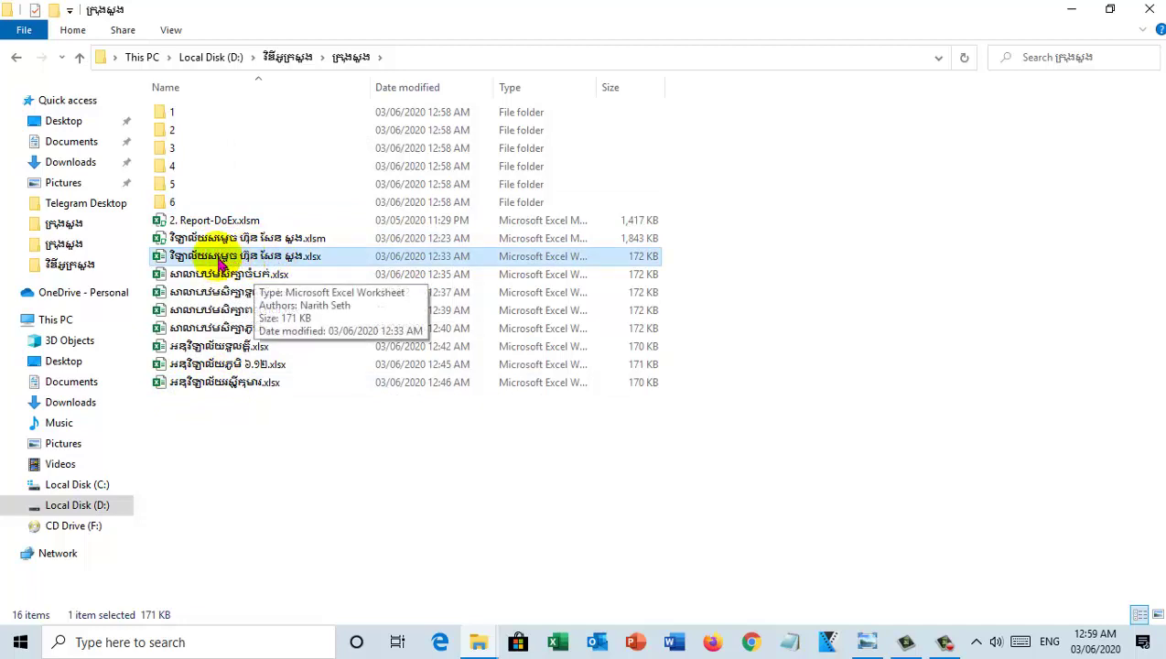
pyautogui.moveTo(221, 260); pyautogui.dragTo(216, 174)
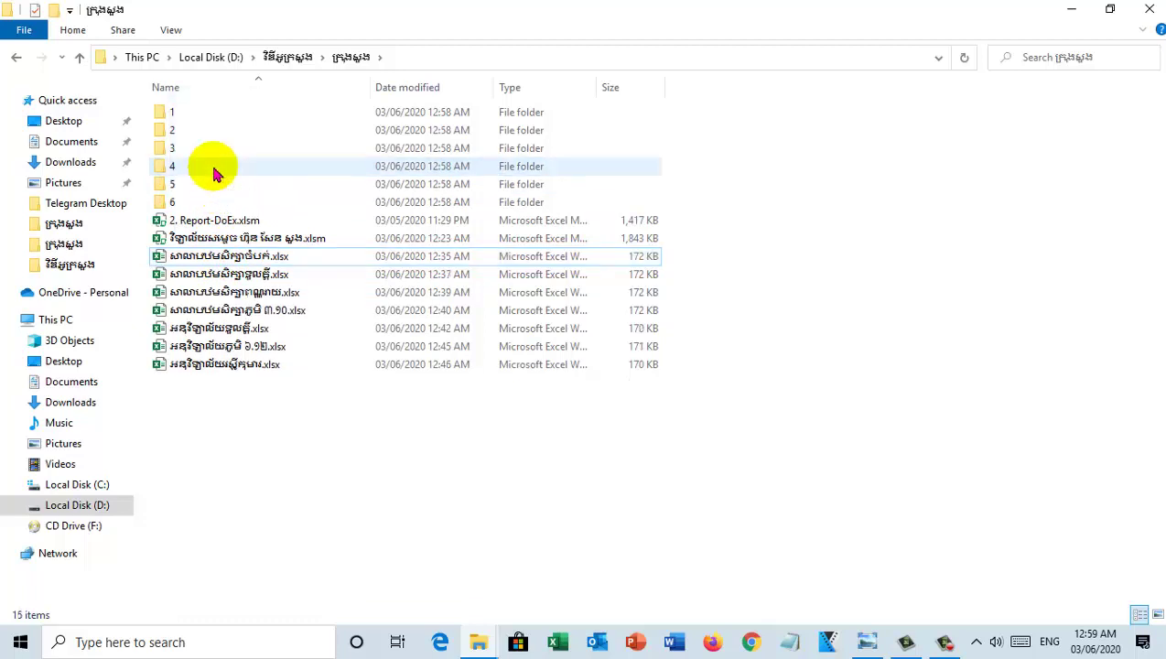
pyautogui.click(270, 260)
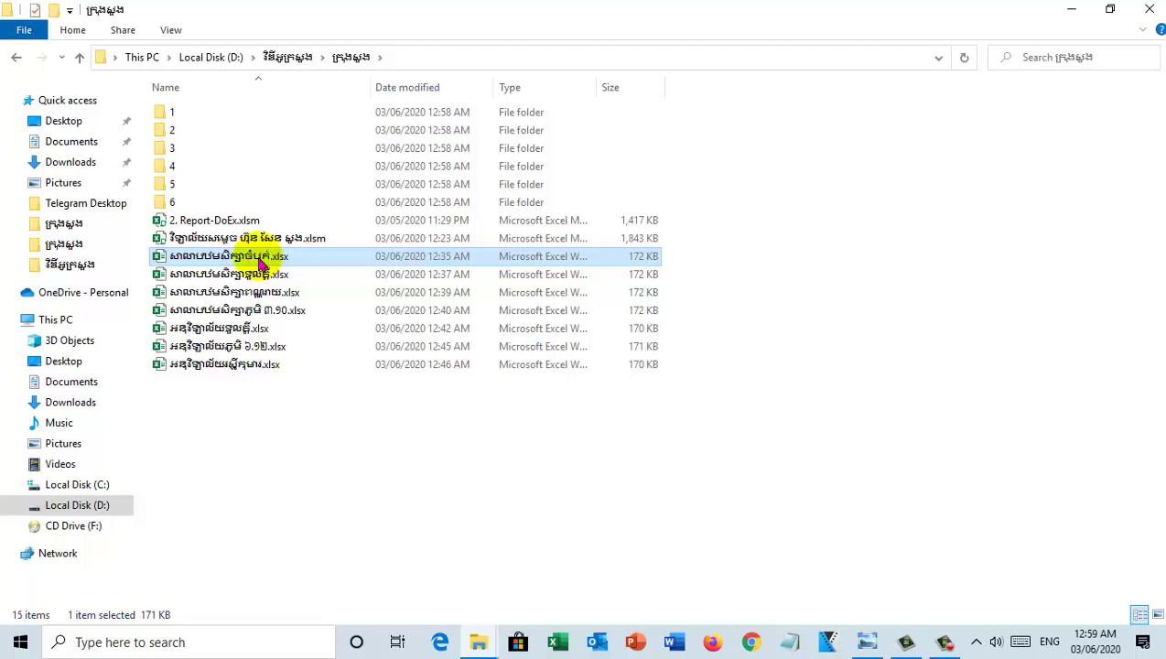
pyautogui.moveTo(222, 263); pyautogui.dragTo(214, 136)
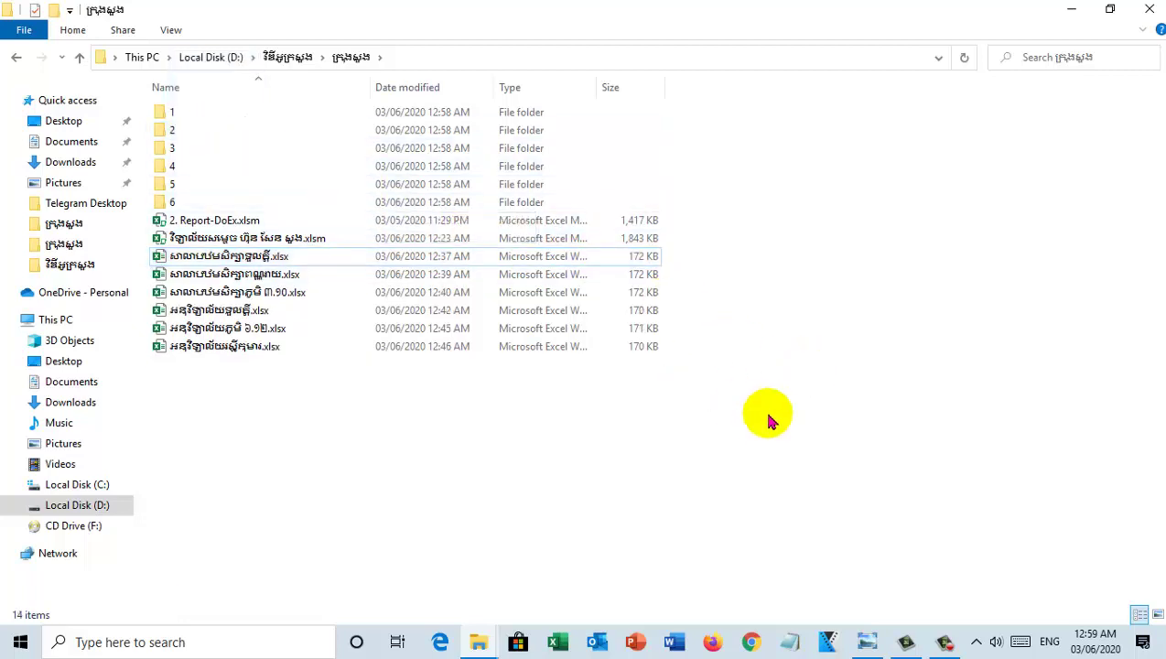
# Step: Show the contents of the ក្រុងសួង folder as enlarged icons
pyautogui.hotkey('ctrl', 'shift', '5')
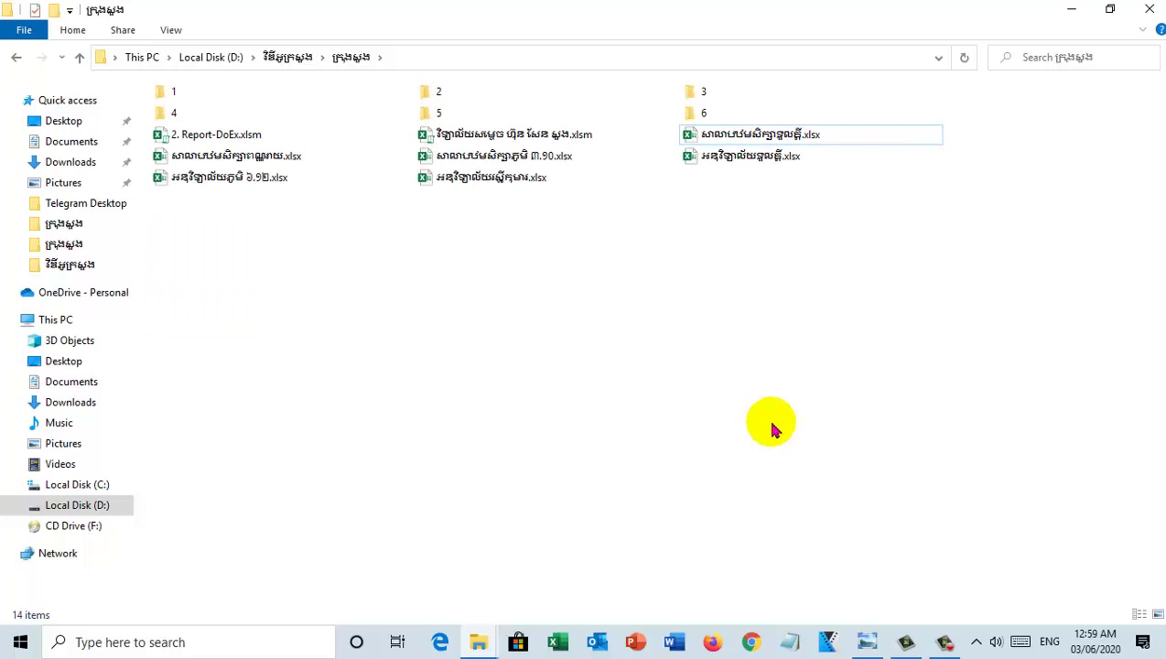
pyautogui.hotkey('ctrl', 'shift', '3')
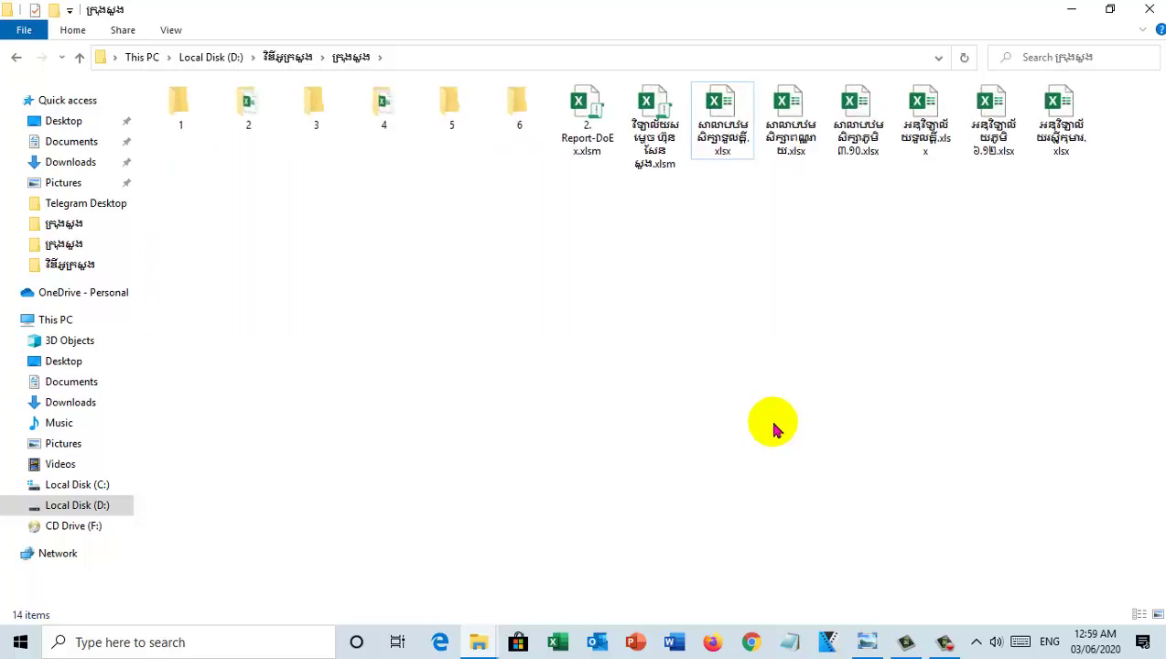
pyautogui.keyDown('ctrl'); pyautogui.scroll(4, 773, 431); pyautogui.keyUp('ctrl')
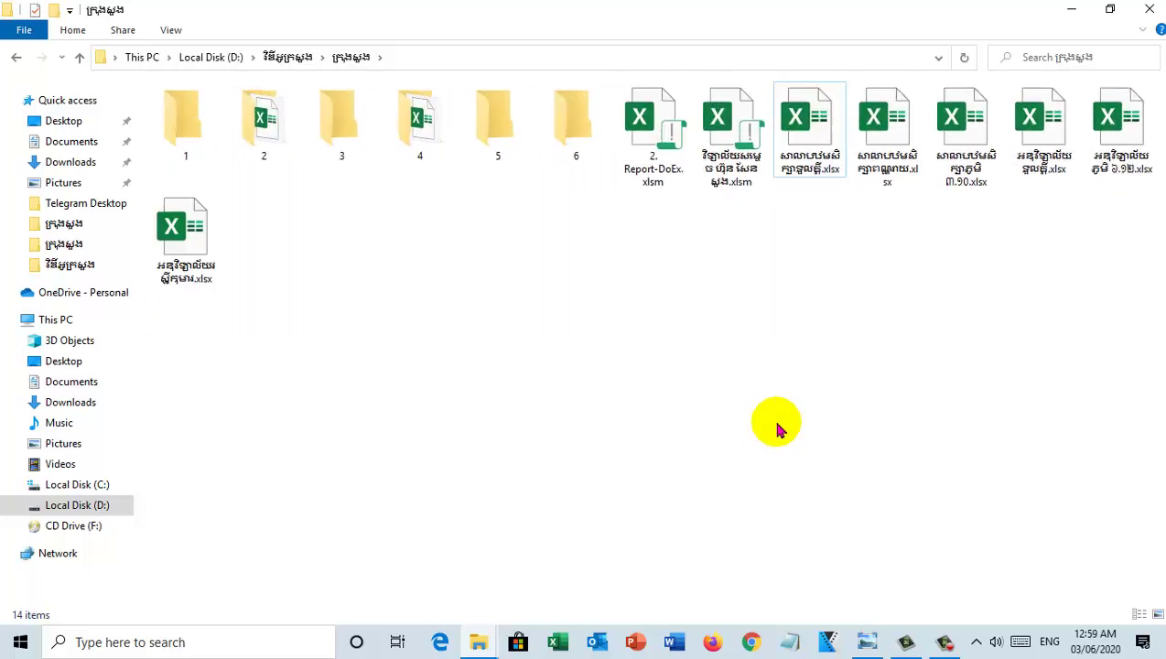
pyautogui.keyDown('ctrl'); pyautogui.scroll(1, 776, 428); pyautogui.keyUp('ctrl')
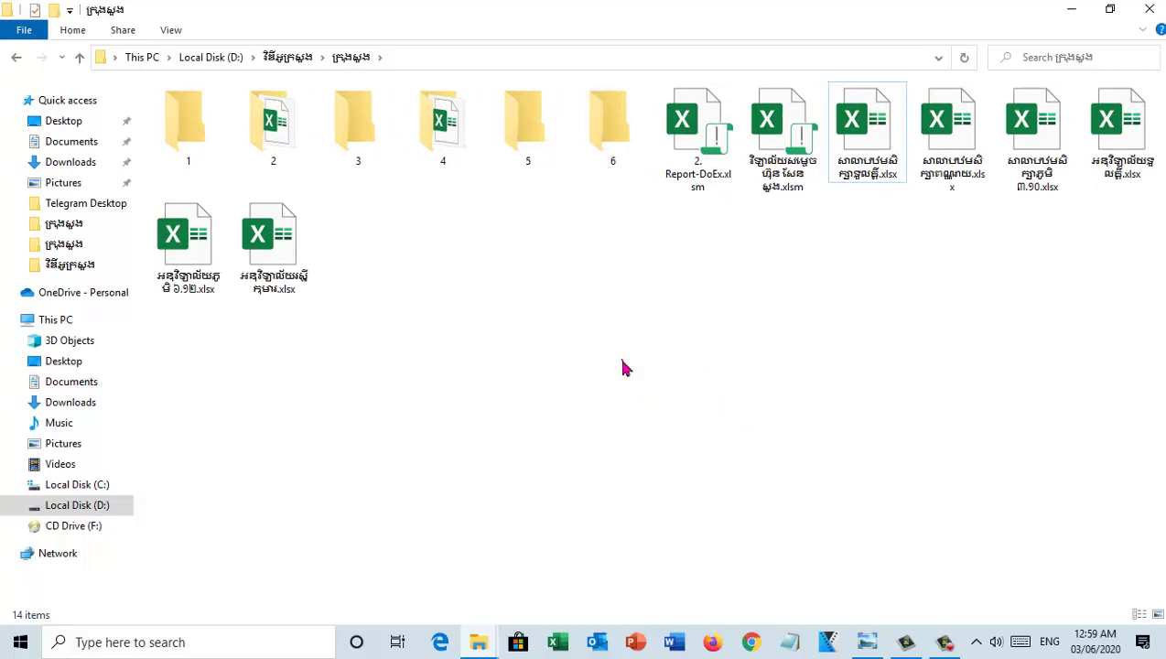
# Step: Move អនុវិទ្យាល័យភូមិ ៦.១២.xlsx and អនុវិទ្យាល័យរស្មីកុមារ.xlsx into folder 3, and វិទ្យាល័យសម្តេច ហ៊ុន សែន សួង.xlsm into folder 4
pyautogui.click(186, 228)
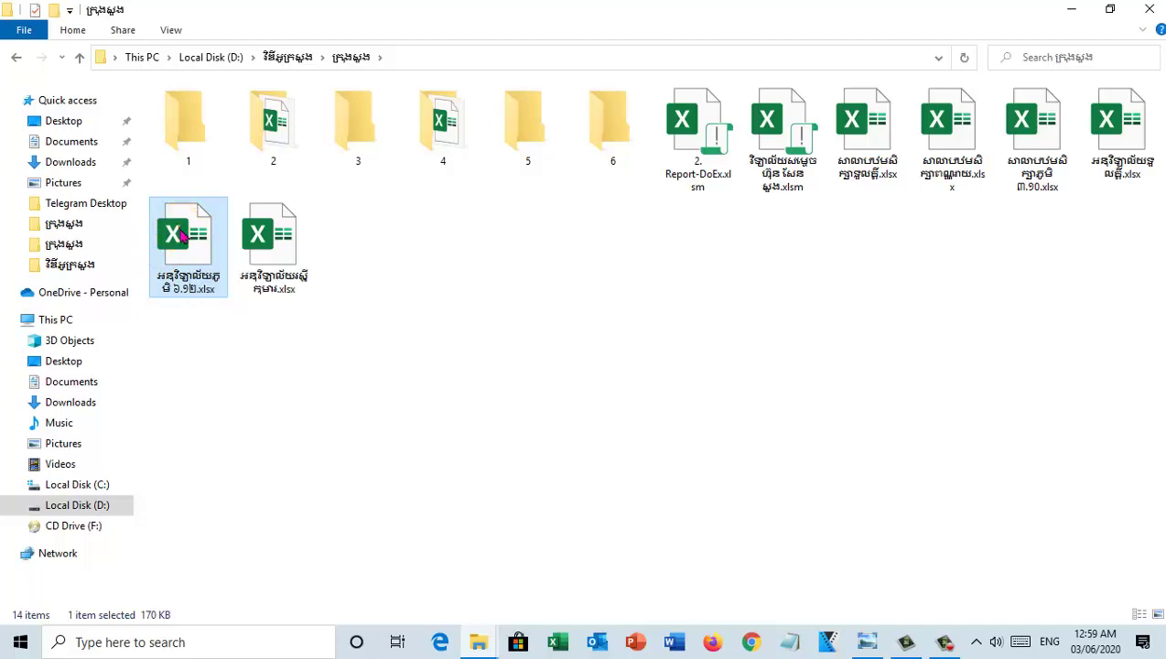
pyautogui.moveTo(180, 234); pyautogui.dragTo(358, 148)
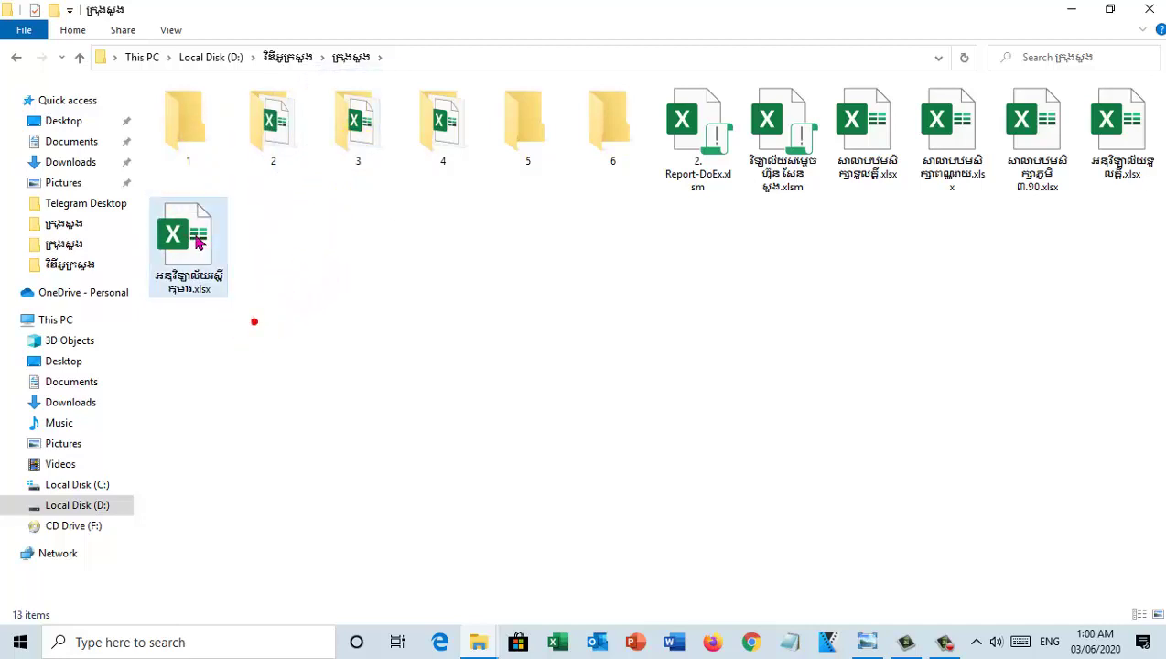
pyautogui.click(196, 240)
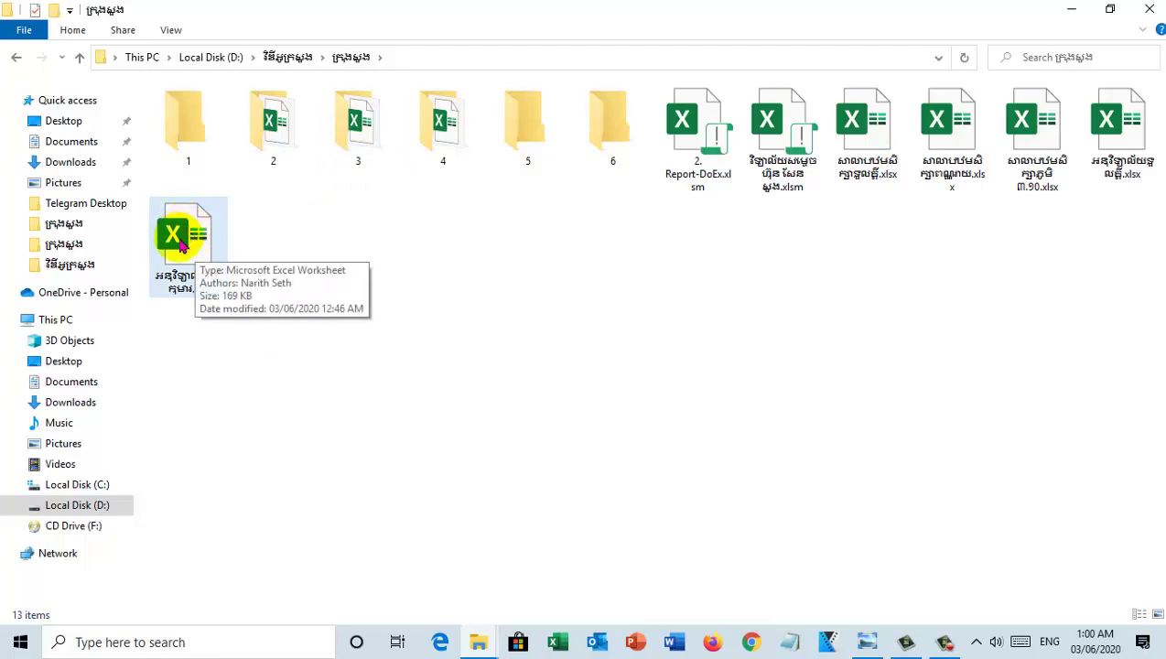
pyautogui.moveTo(183, 245); pyautogui.dragTo(364, 133)
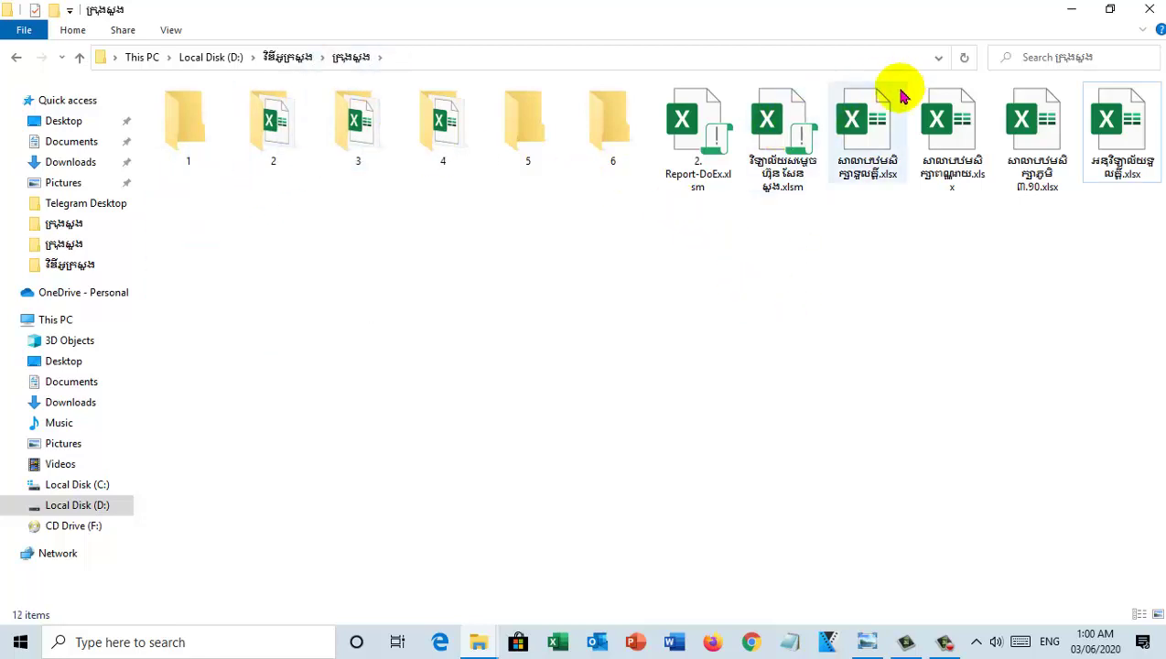
pyautogui.click(800, 144)
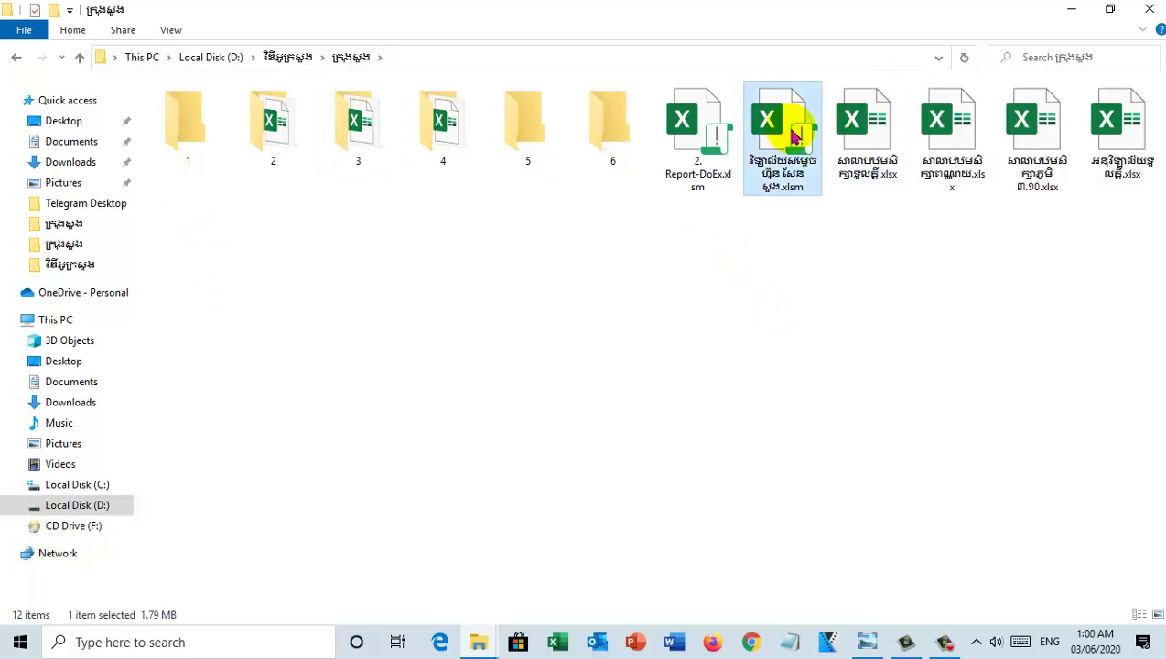
pyautogui.moveTo(799, 137); pyautogui.dragTo(448, 128)
# Step: Move the three remaining សាលាបឋមសិក្សា workbooks into folder 2 and the last អនុវិទ្យាល័យ workbook into folder 3
pyautogui.click(782, 119)
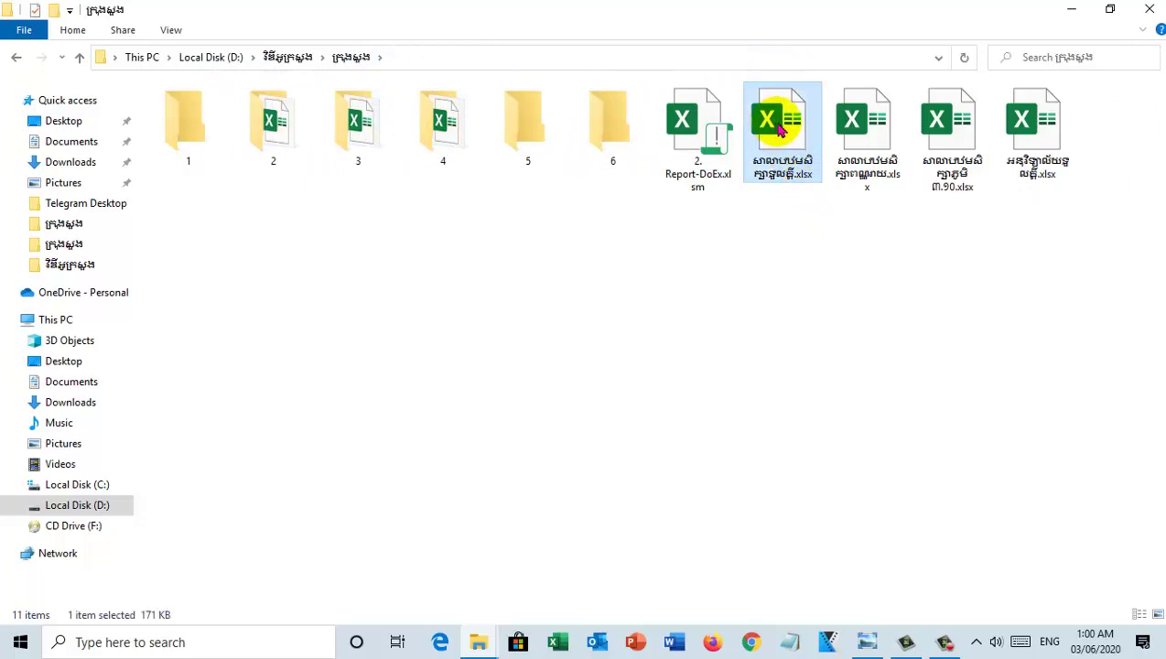
pyautogui.moveTo(778, 128); pyautogui.dragTo(279, 135)
pyautogui.click(782, 149)
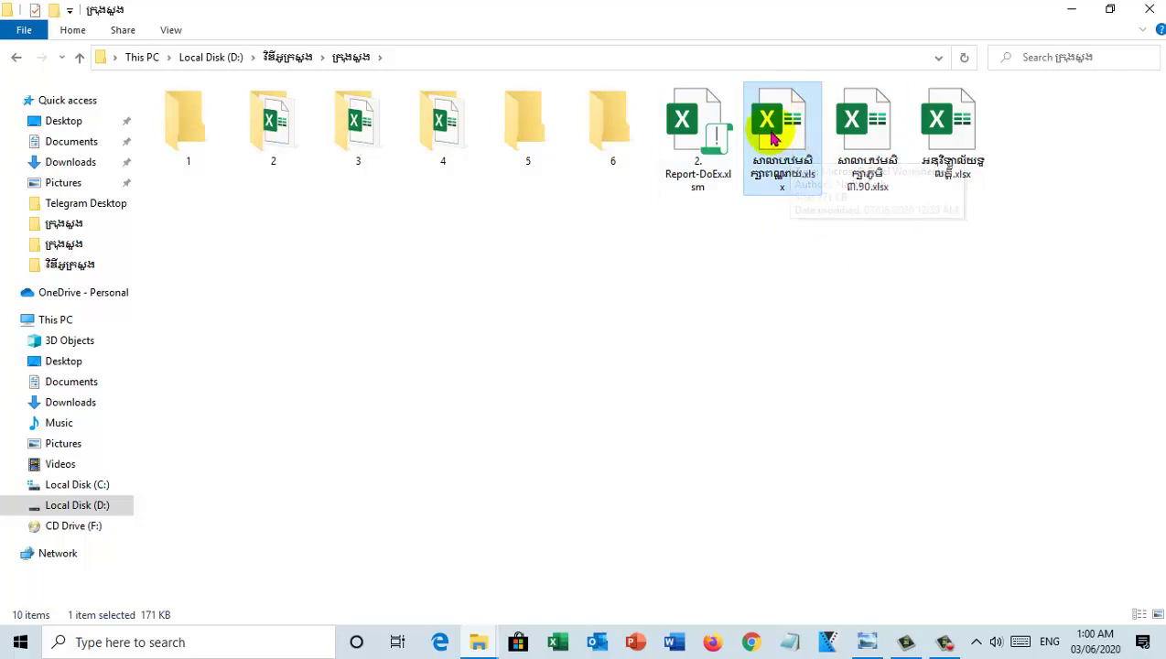
pyautogui.moveTo(785, 146); pyautogui.dragTo(285, 146)
pyautogui.click(784, 136)
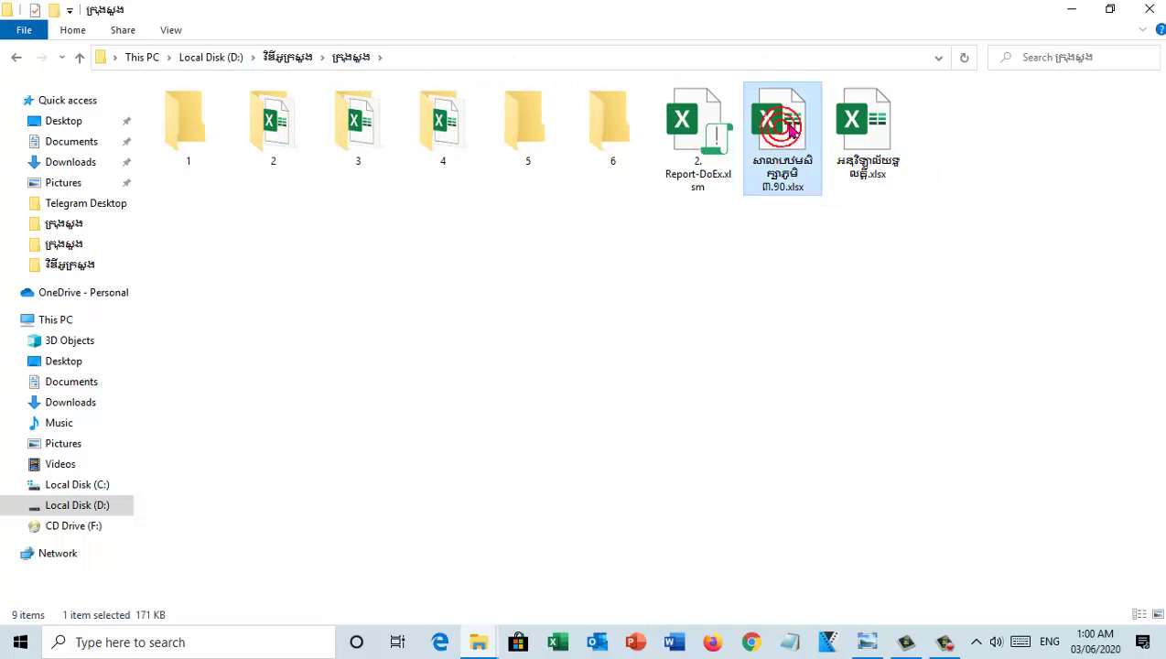
pyautogui.moveTo(792, 131); pyautogui.dragTo(278, 148)
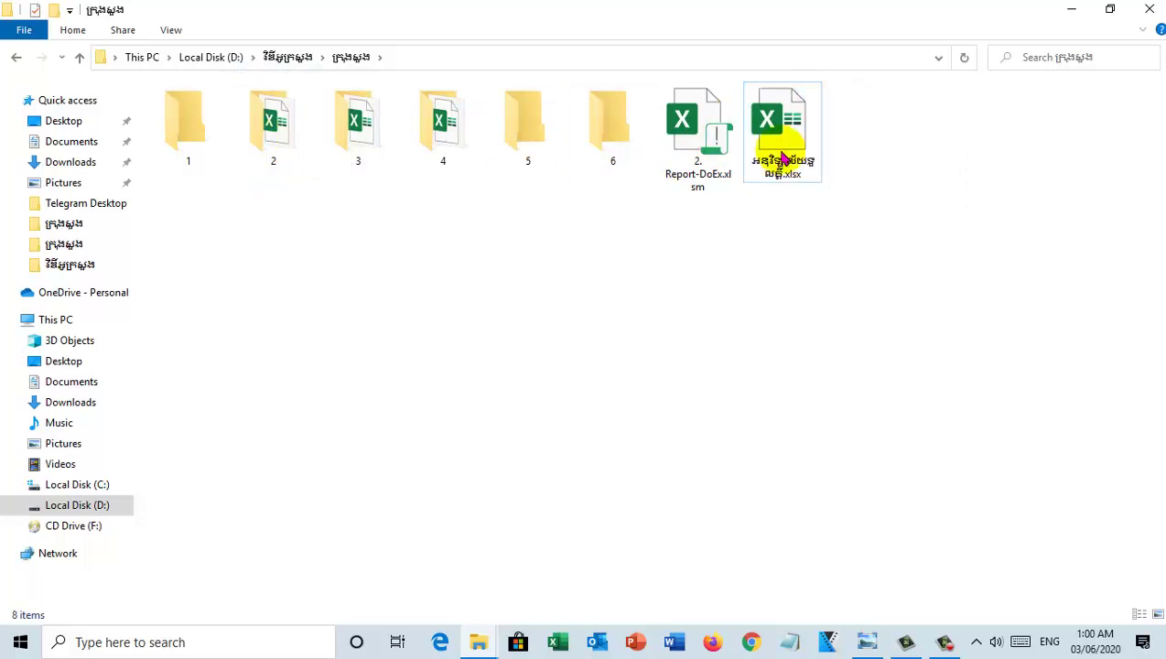
pyautogui.click(783, 157)
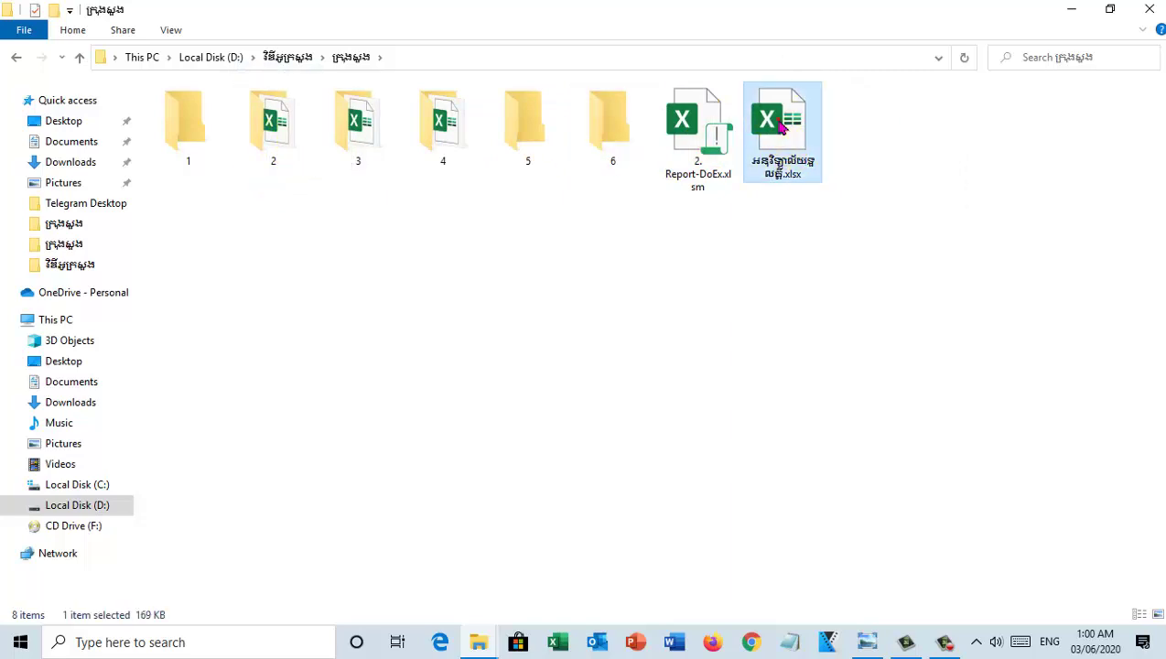
pyautogui.moveTo(782, 128); pyautogui.dragTo(357, 151)
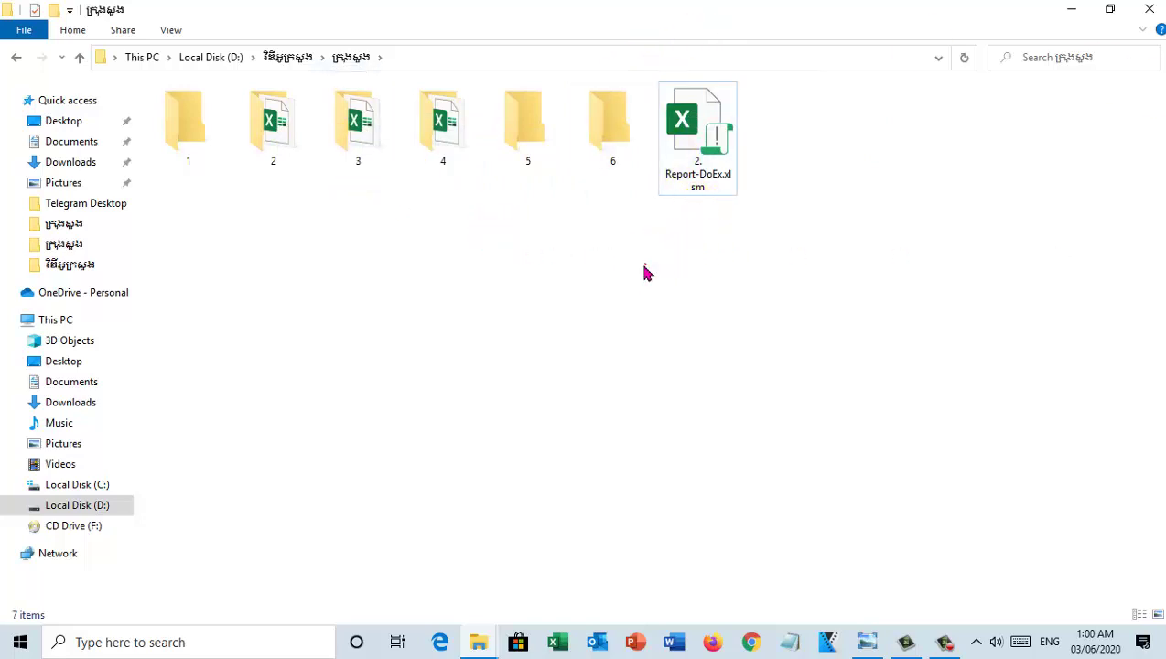
pyautogui.click(194, 119)
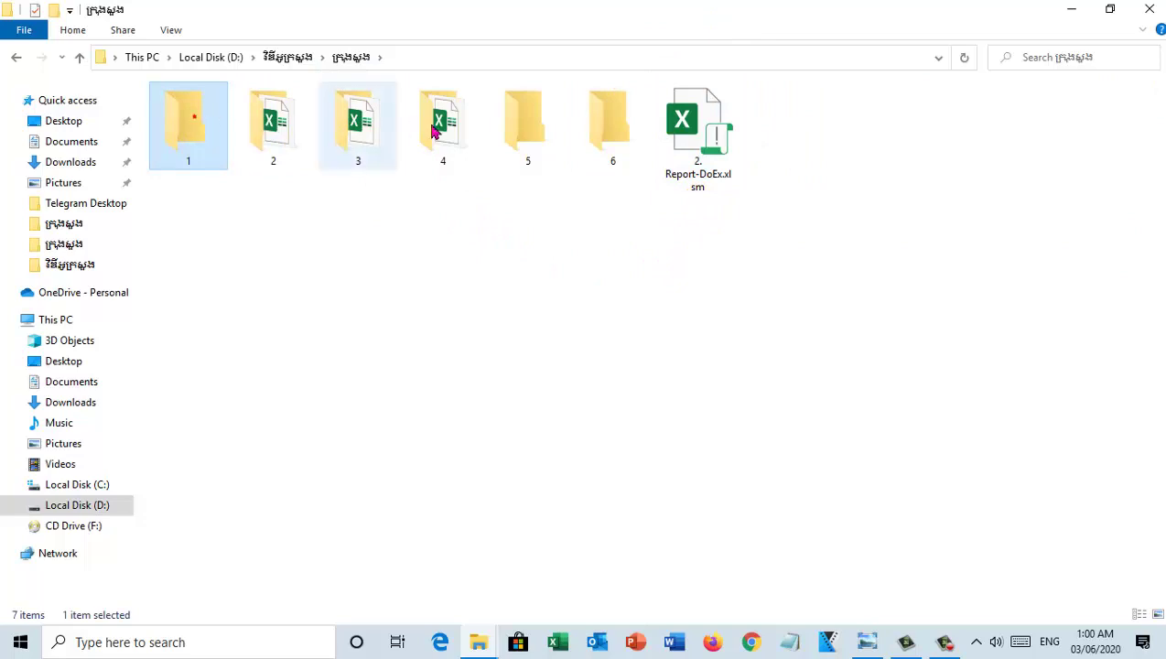
pyautogui.click(538, 137)
pyautogui.click(623, 140)
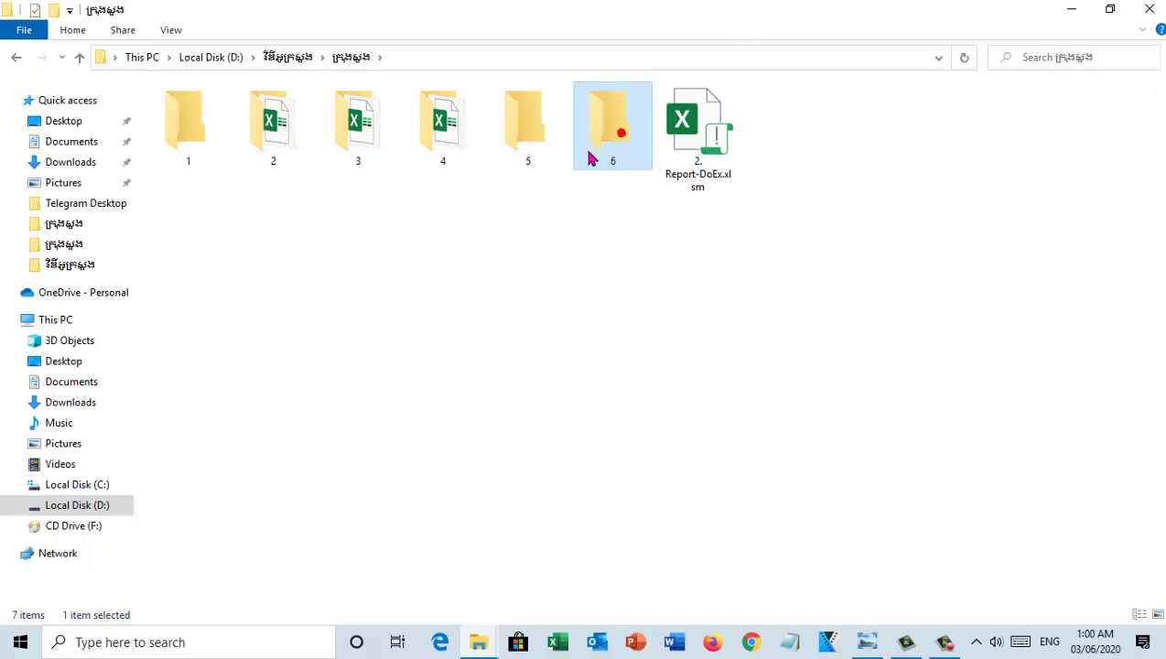
pyautogui.click(630, 236)
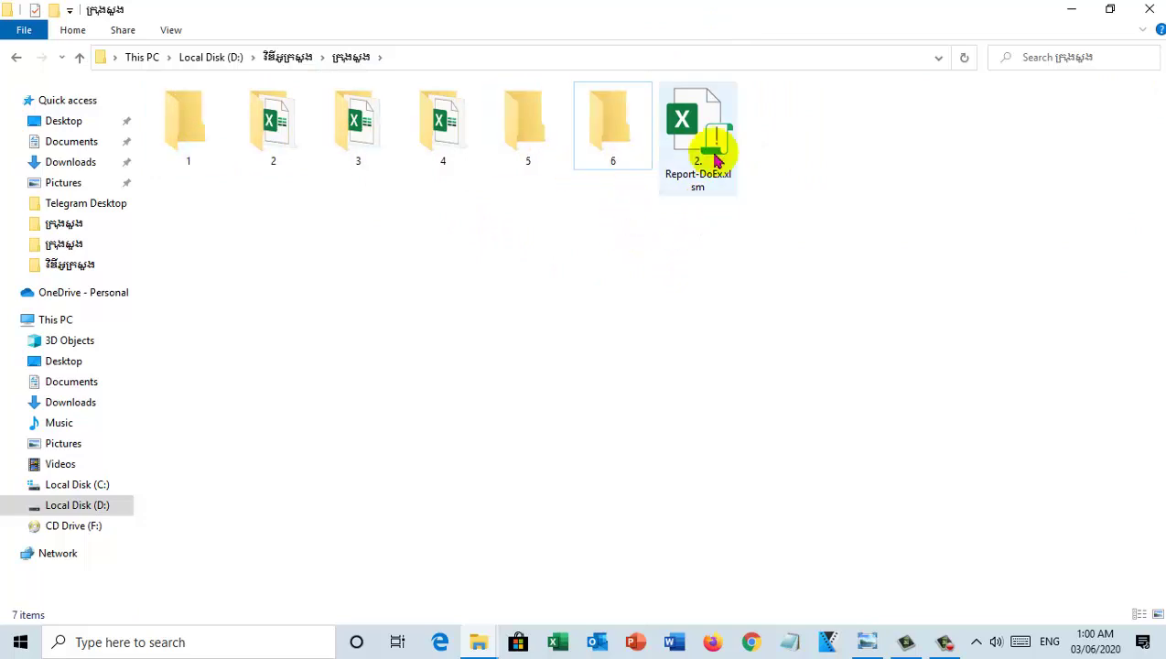
pyautogui.click(200, 128)
pyautogui.click(523, 137)
pyautogui.click(602, 138)
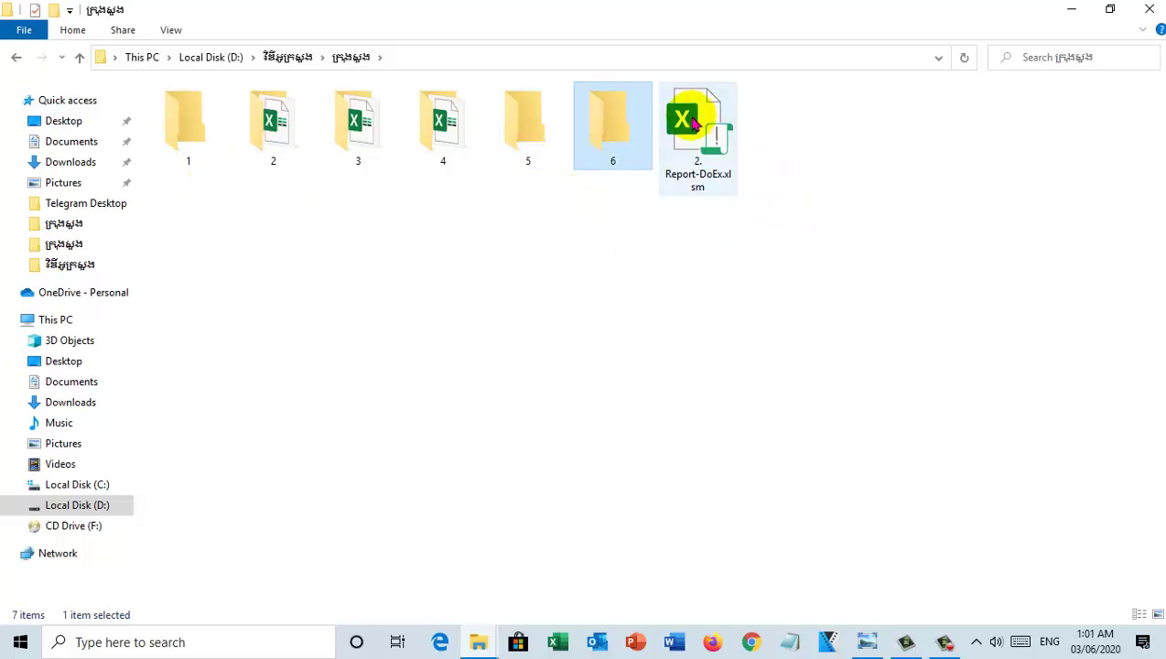
pyautogui.click(770, 117)
# Step: Open 2. Report-DoEx.xlsm in Excel, enable editing and content, and continue without updating the links
pyautogui.click(707, 122)
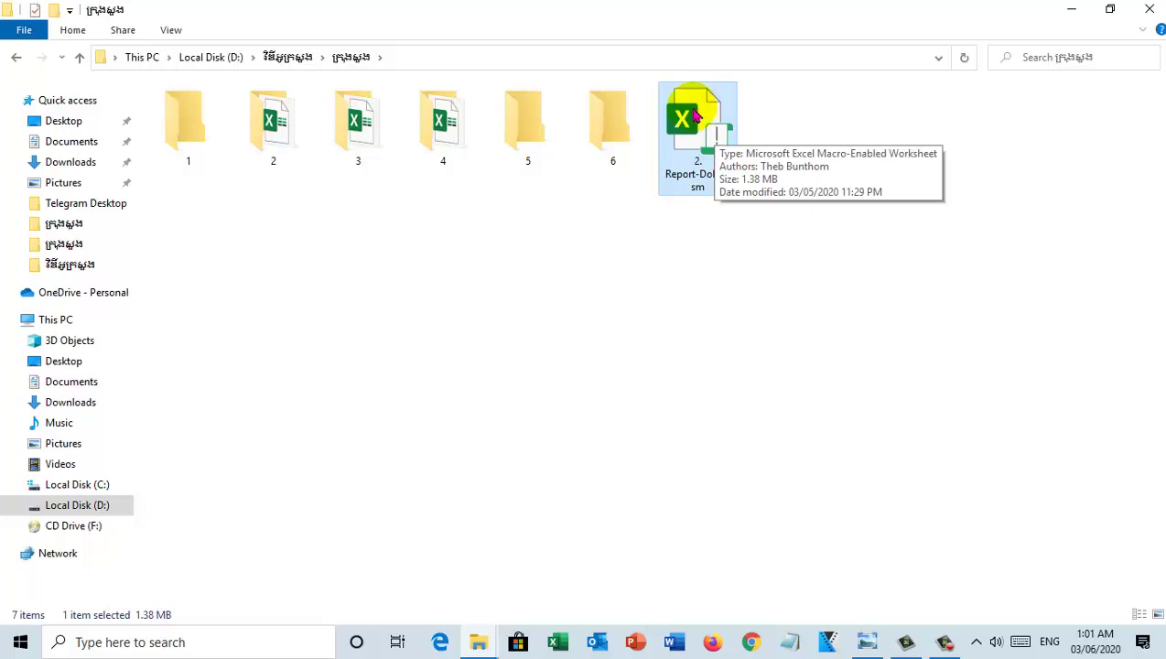
pyautogui.doubleClick(695, 113)
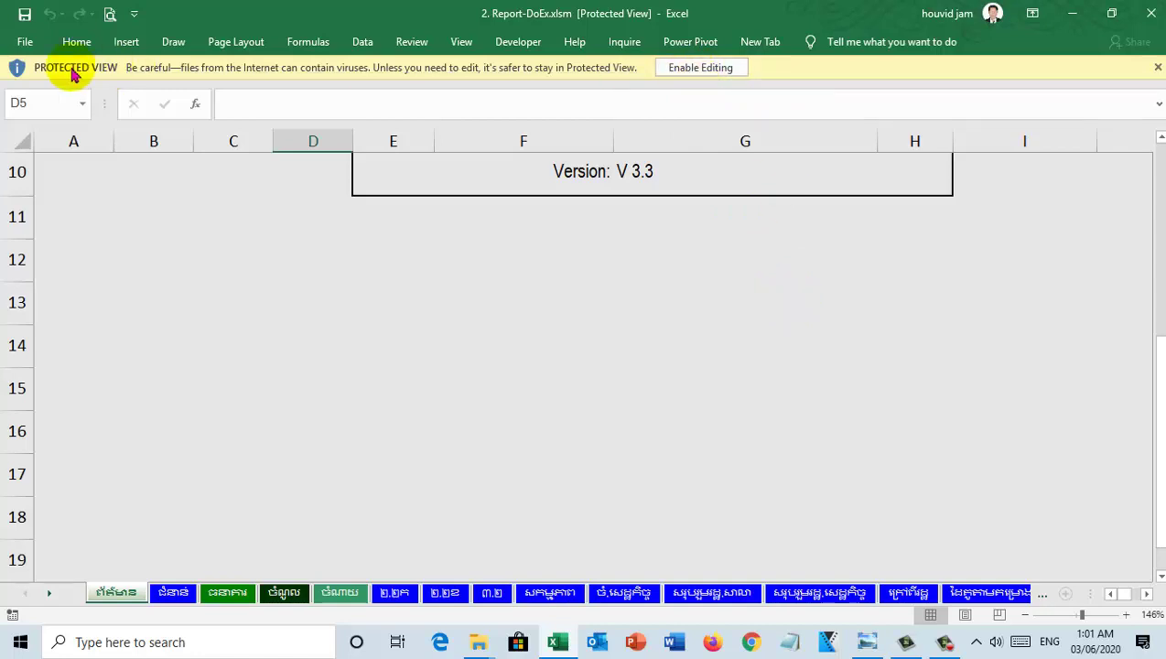
pyautogui.click(717, 69)
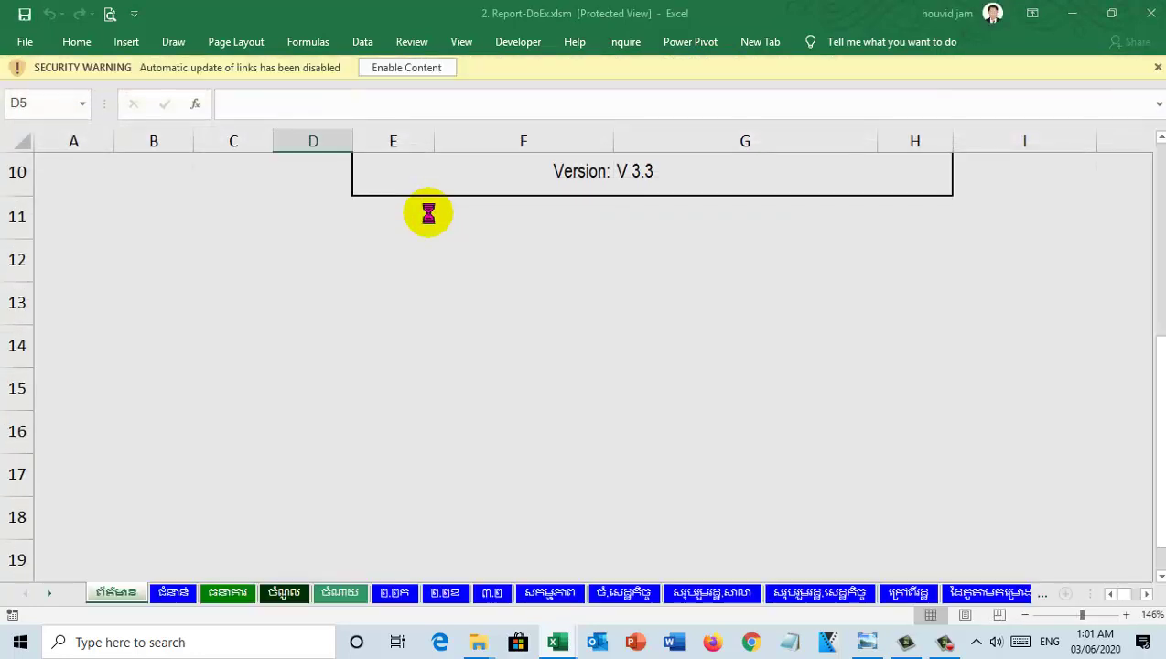
pyautogui.click(546, 309)
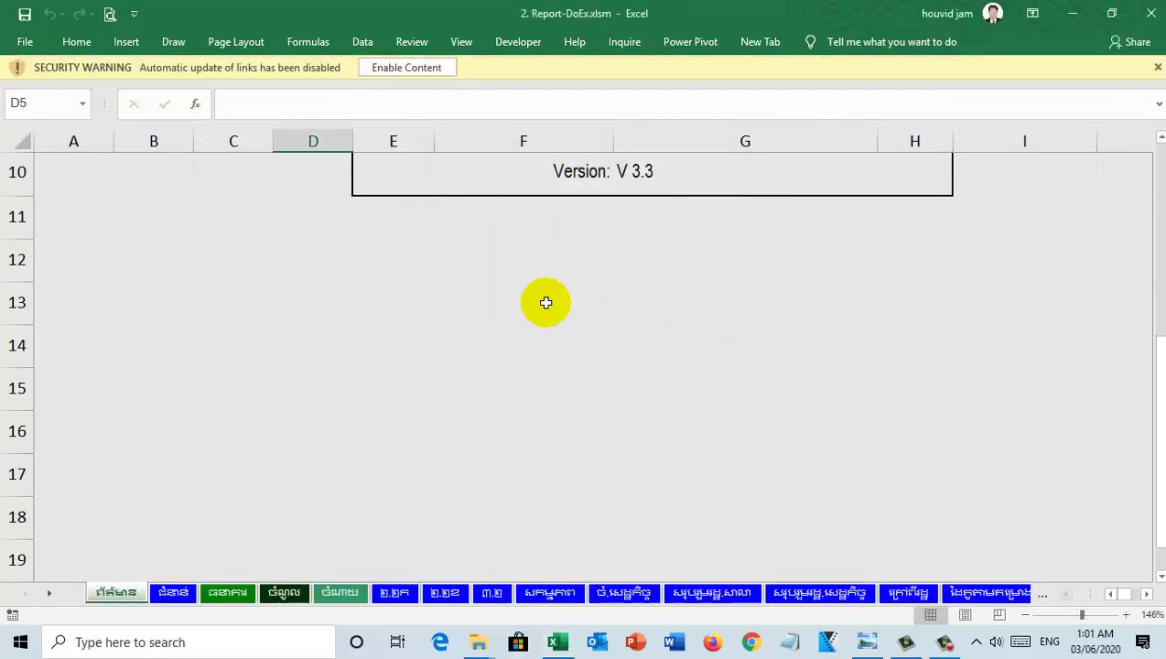
pyautogui.click(416, 70)
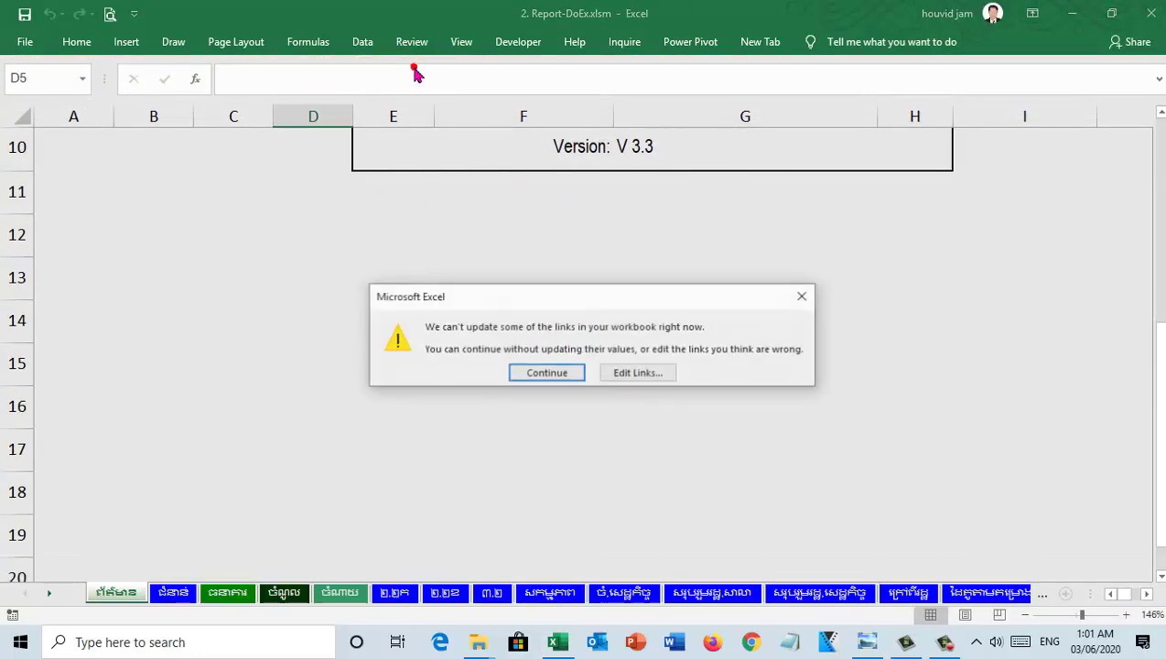
pyautogui.click(559, 373)
pyautogui.scroll(3, 512, 421)
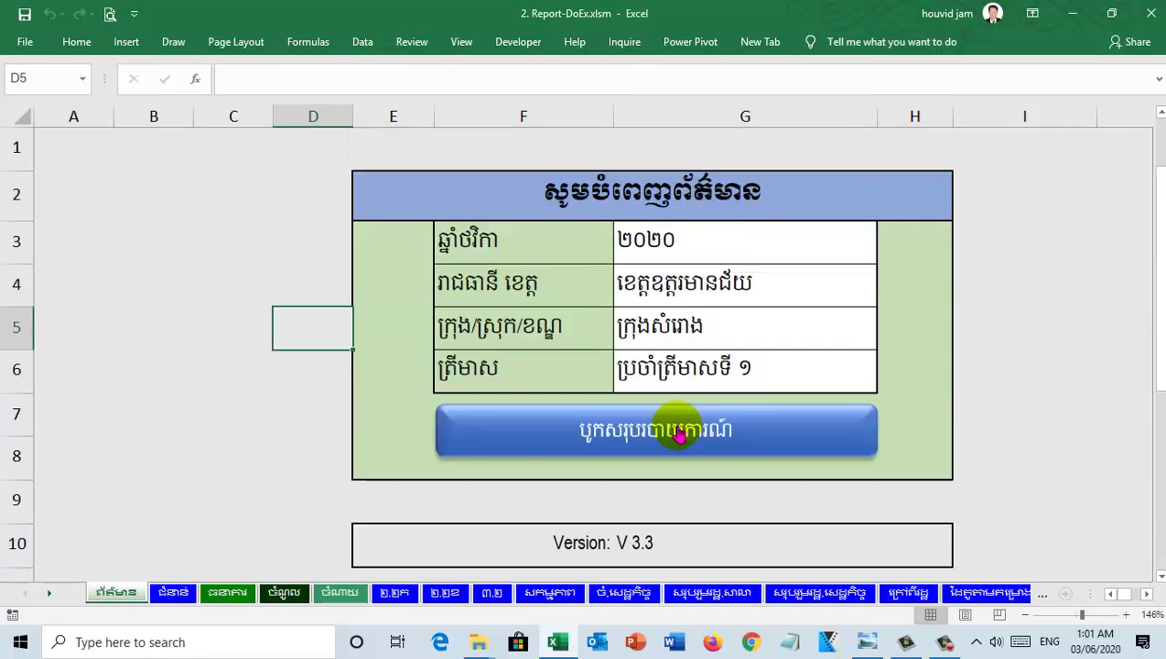
# Step: Set the province on the information form to ខេត្តត្បូងឃ្មុំ and the city/district to ក្រុងសួង
pyautogui.click(911, 272)
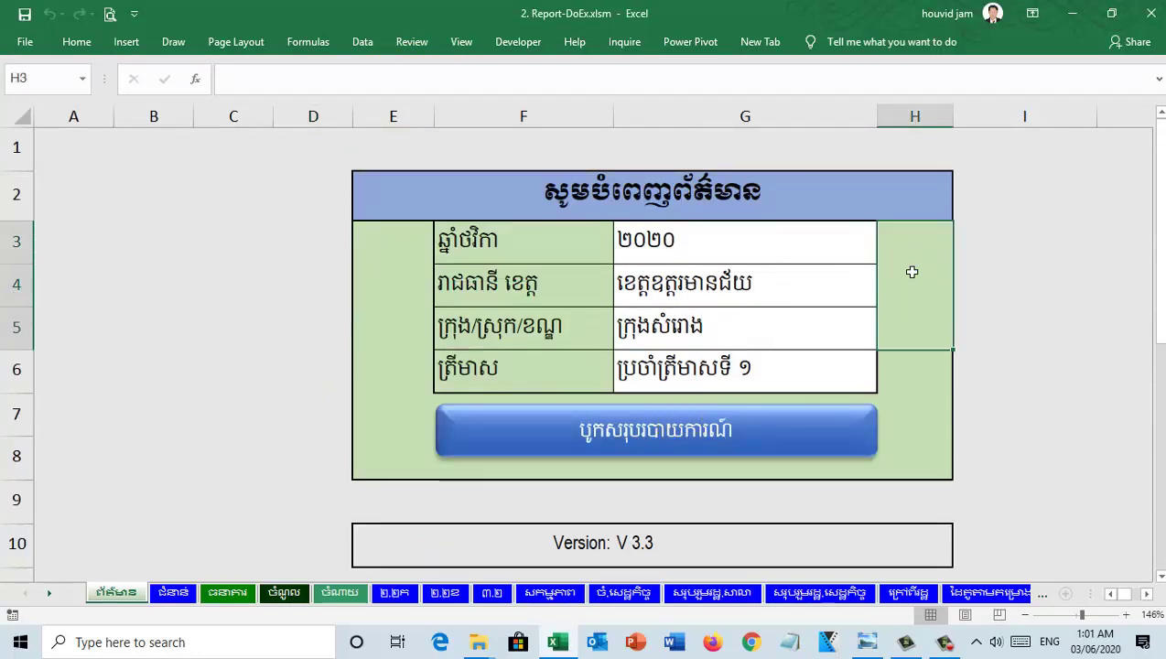
pyautogui.click(813, 291)
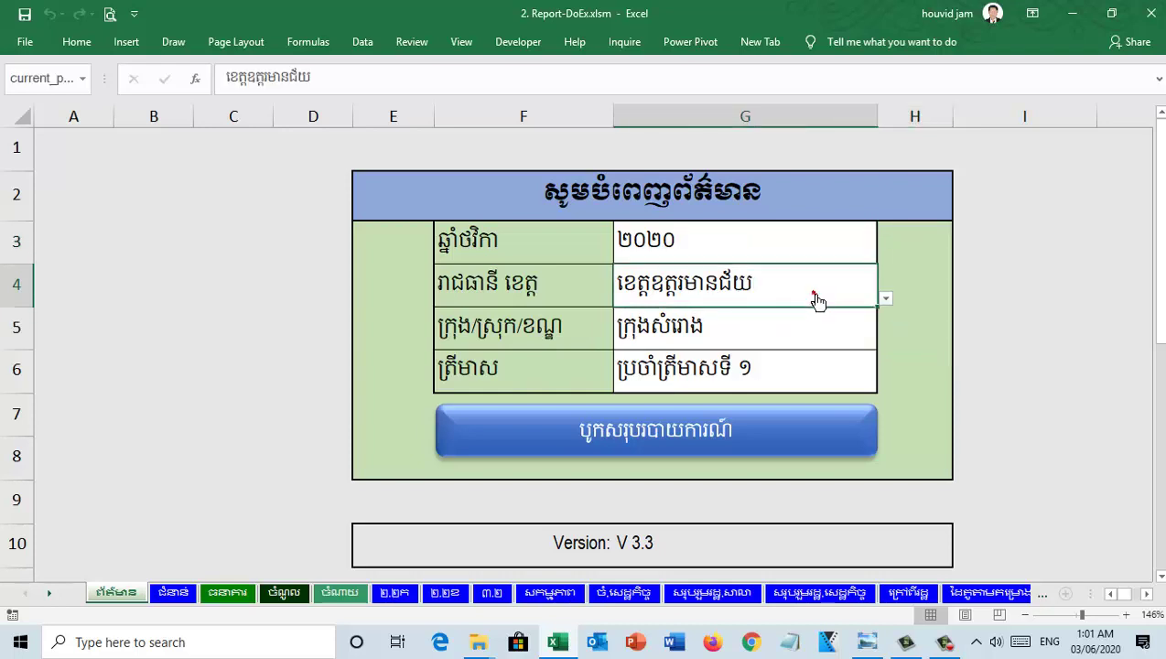
pyautogui.click(886, 302)
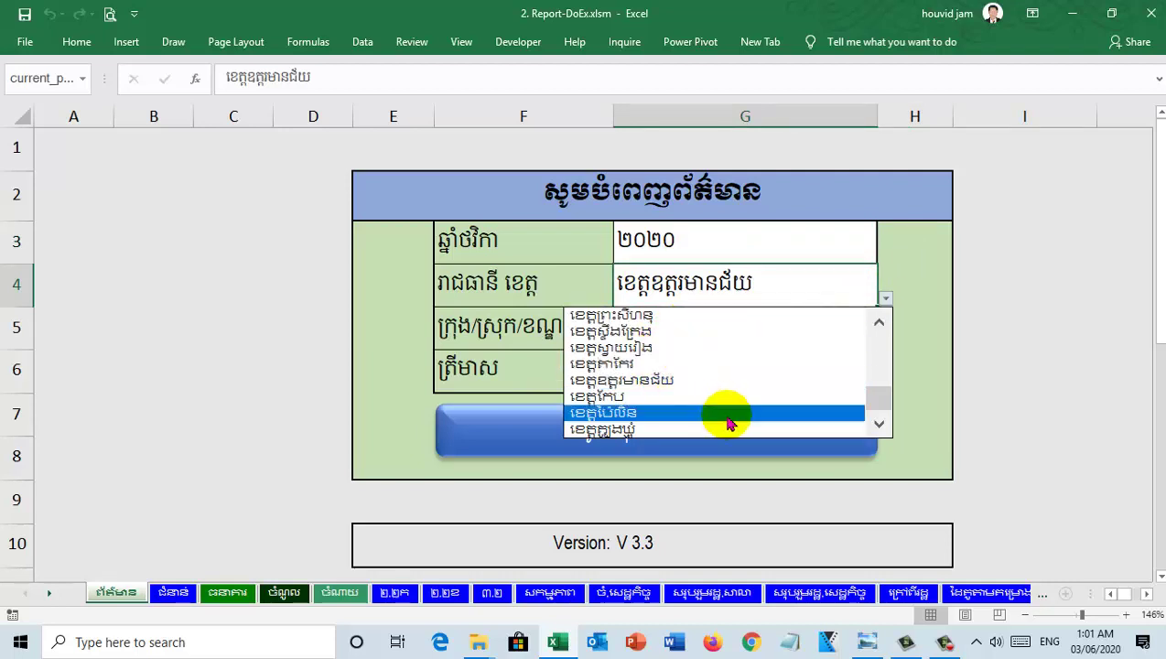
pyautogui.click(672, 429)
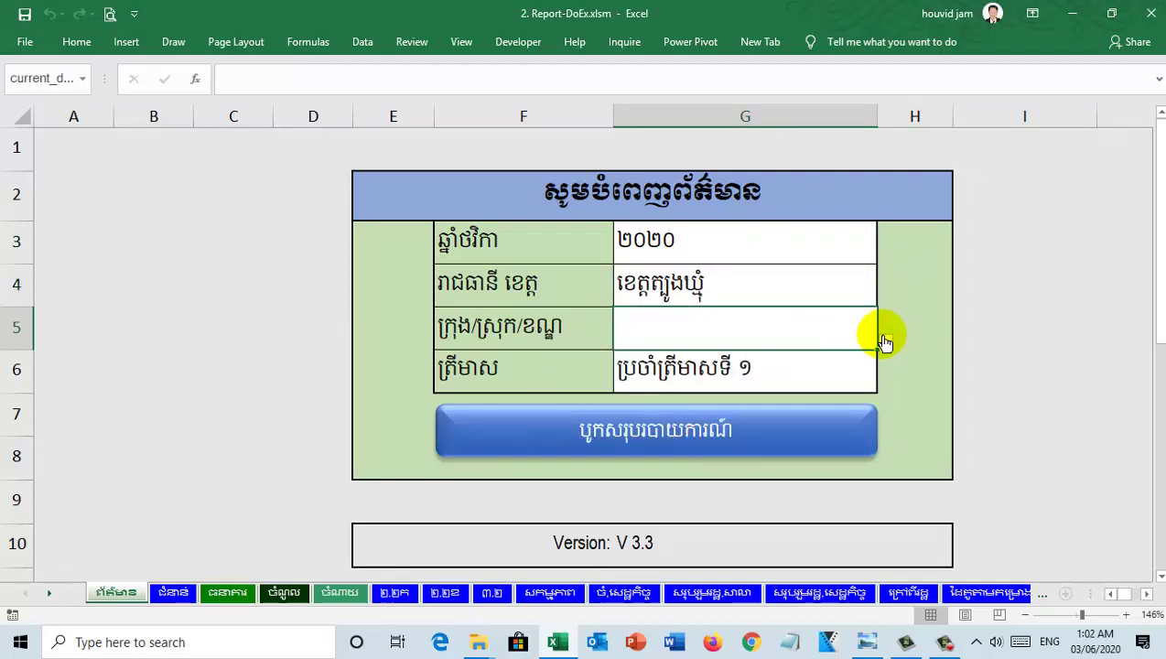
pyautogui.click(884, 345)
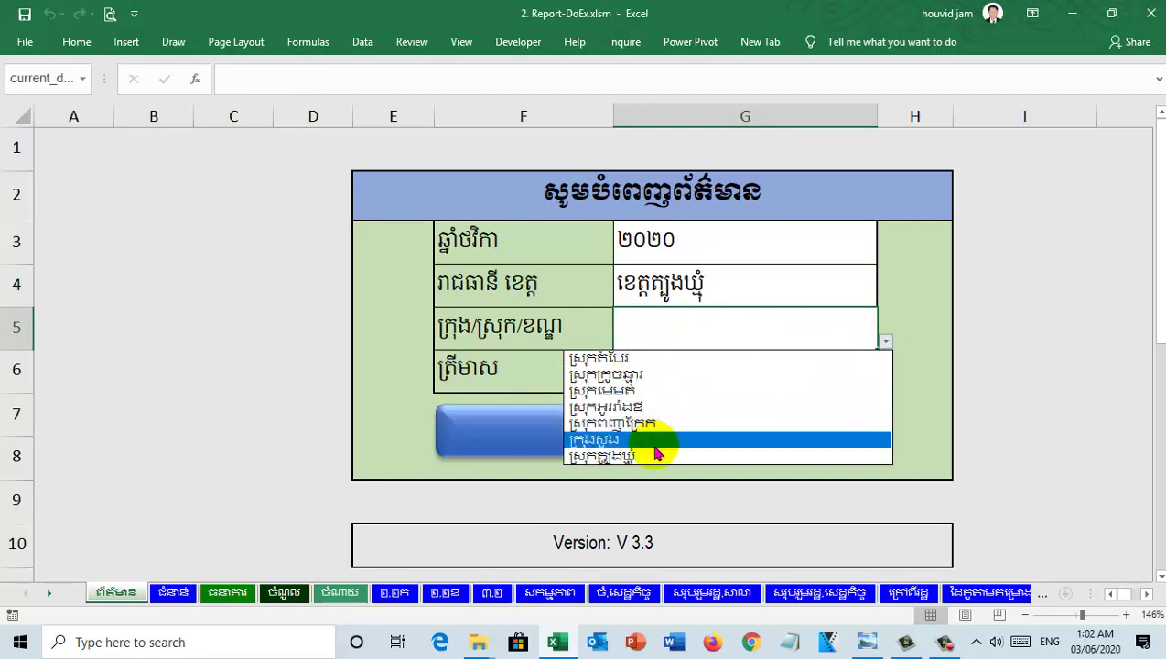
pyautogui.click(678, 444)
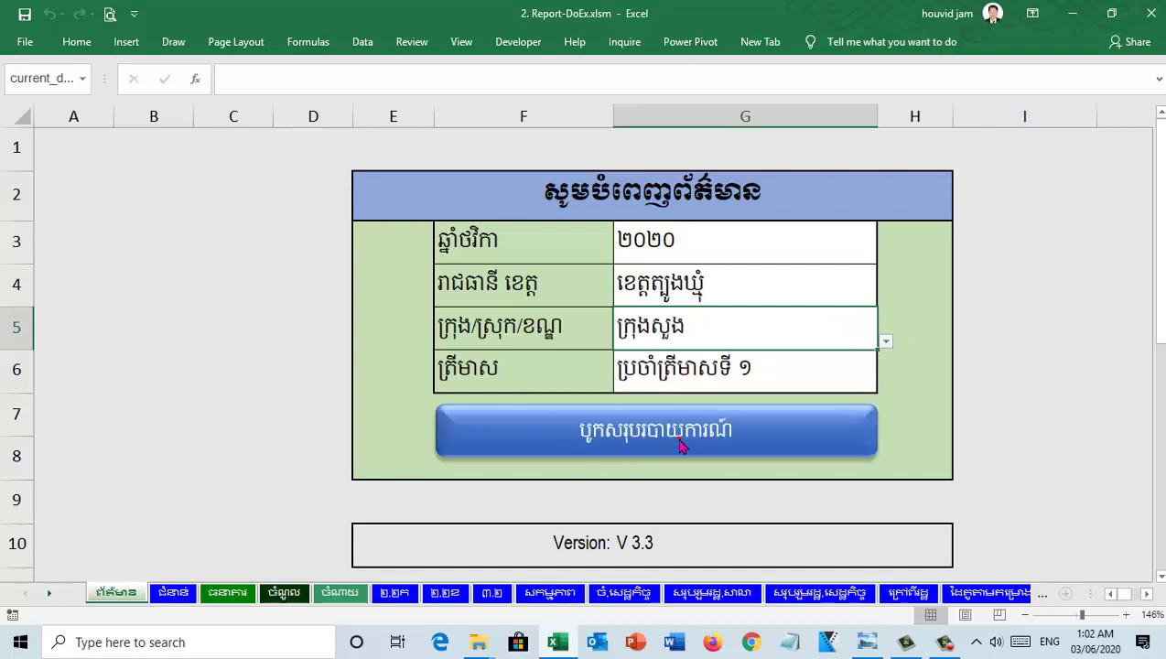
# Step: Set the quarter to ប្រចាំត្រីមាសទី ២ and run the report consolidation (បូកសរុបរបាយការណ៍)
pyautogui.click(851, 370)
pyautogui.click(883, 383)
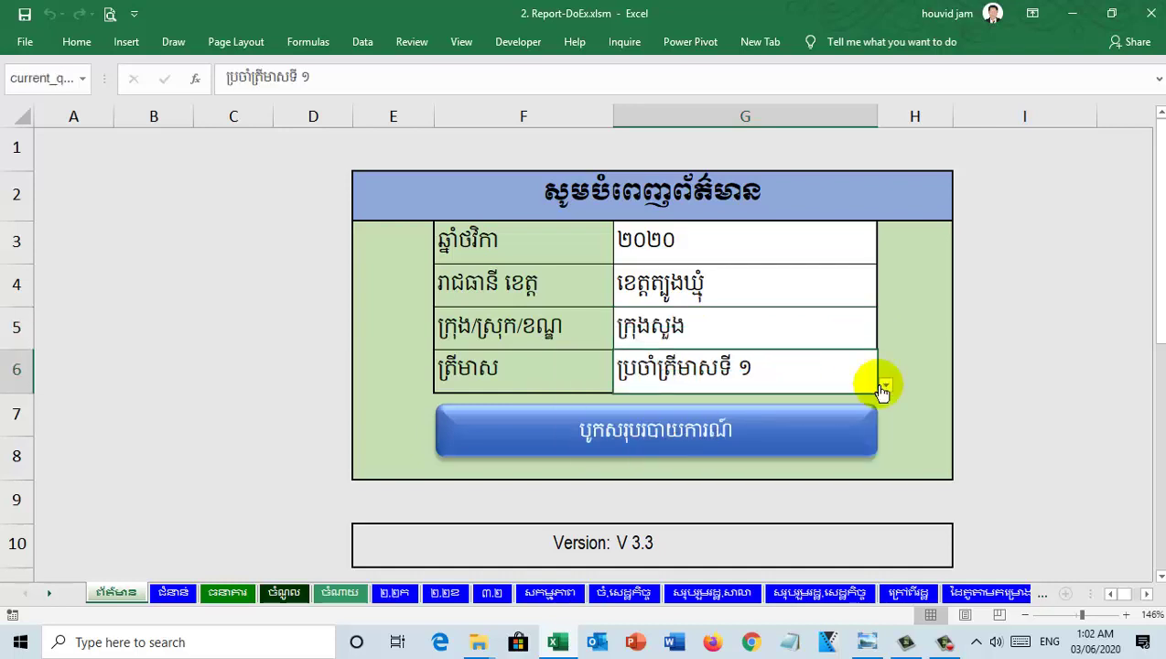
pyautogui.click(703, 419)
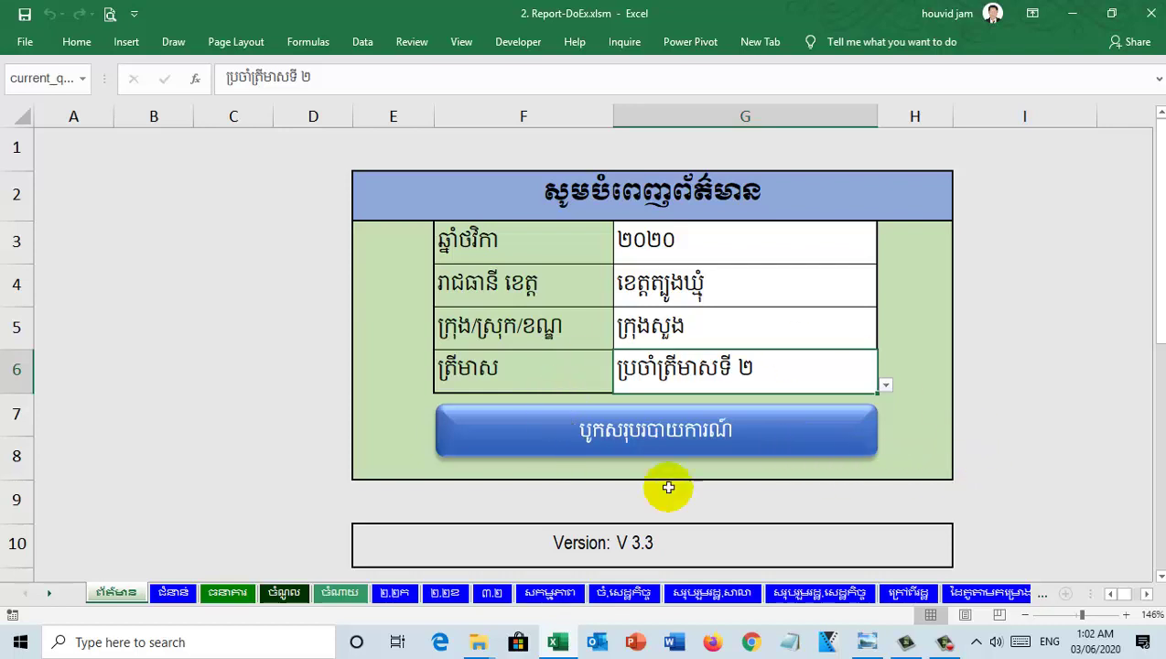
pyautogui.click(684, 430)
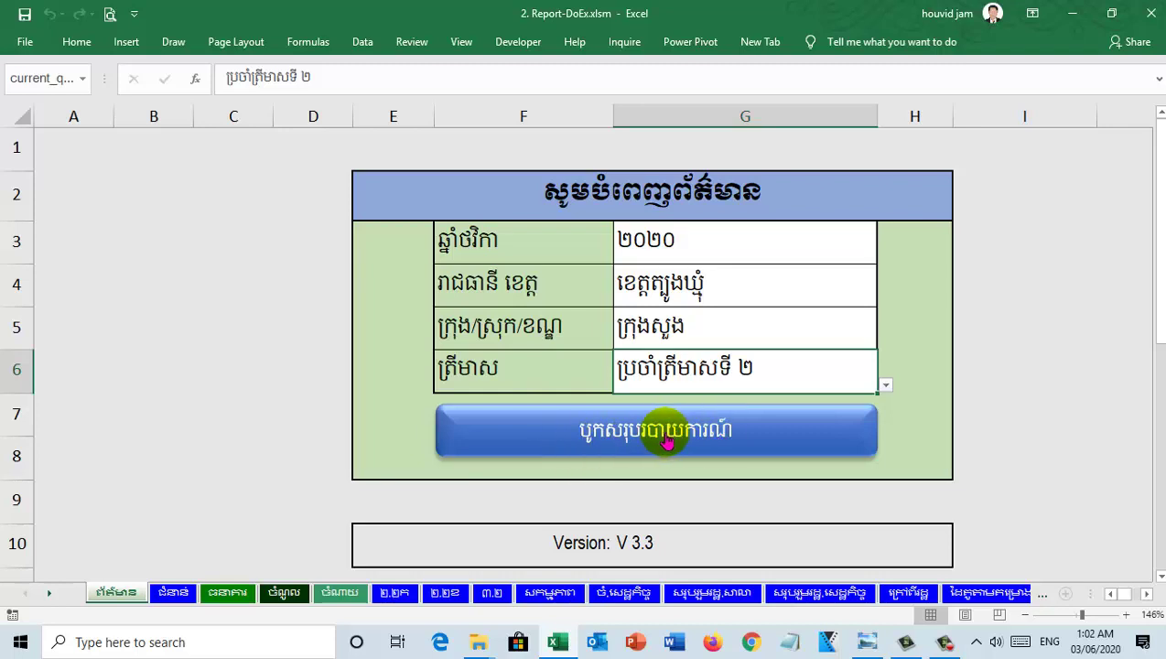
pyautogui.click(721, 438)
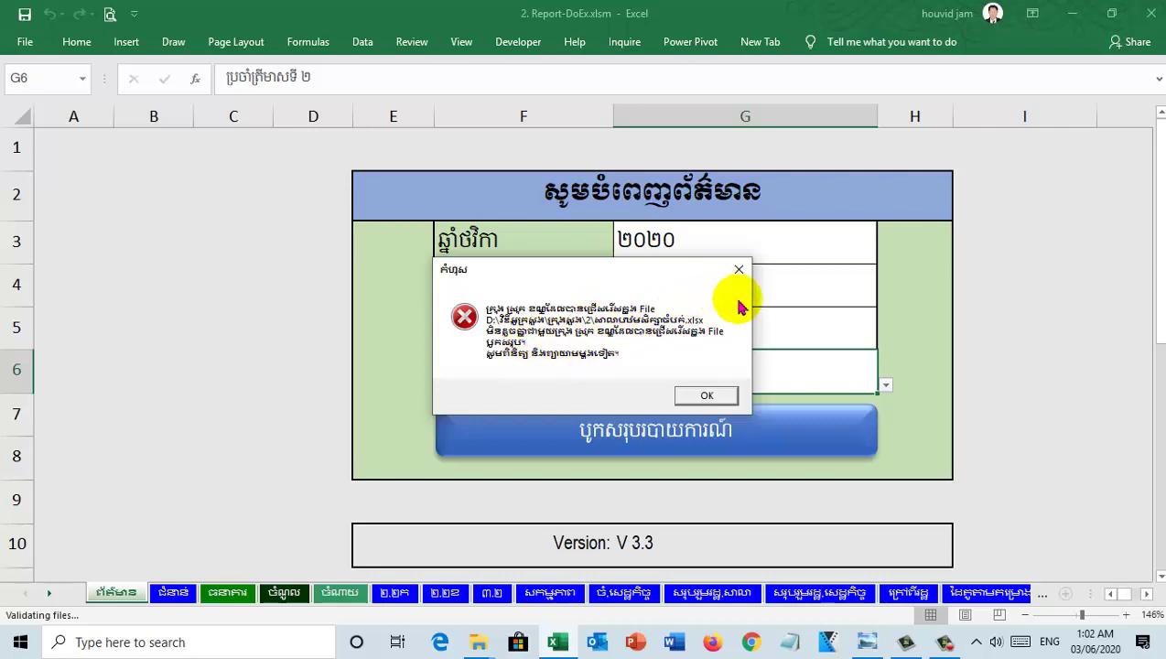
# Step: Dismiss the consolidation error and open សាលាបឋមសិក្សាចំបក់.xlsx from folder 2 of ក្រុងសួង
pyautogui.click(711, 395)
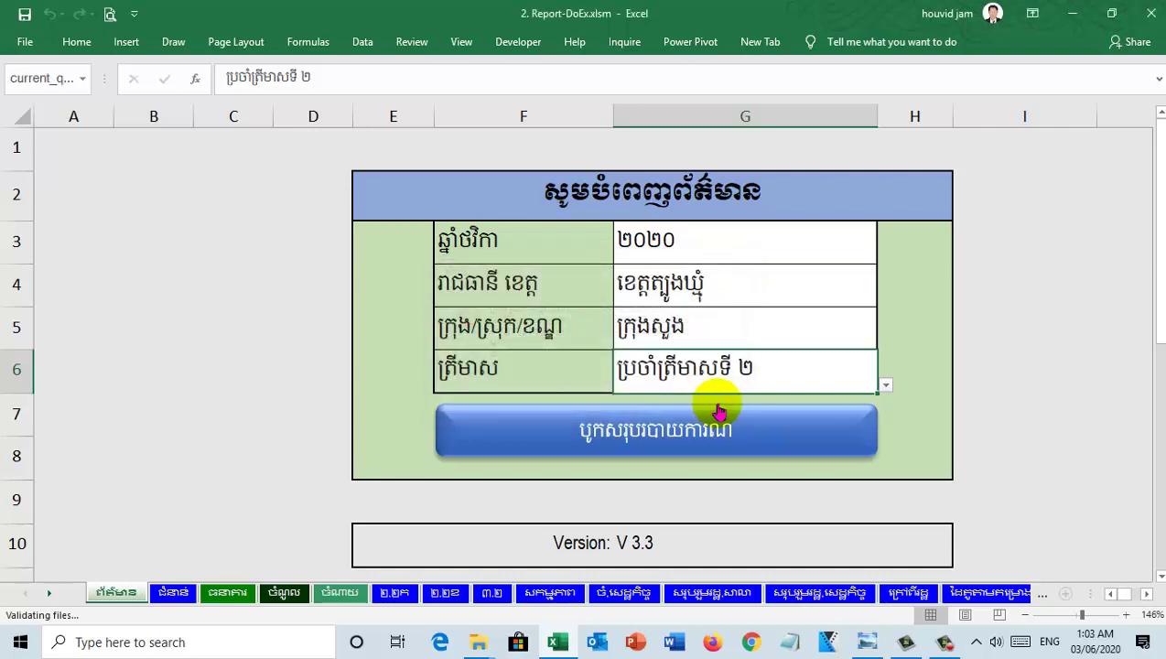
pyautogui.click(1071, 14)
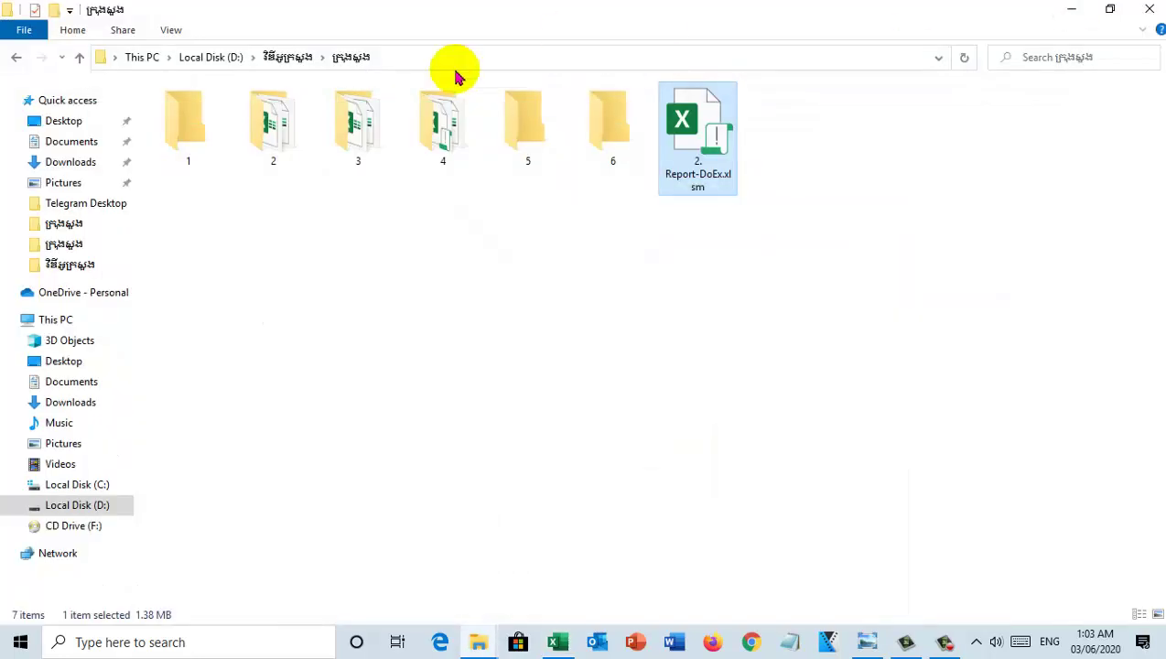
pyautogui.doubleClick(273, 123)
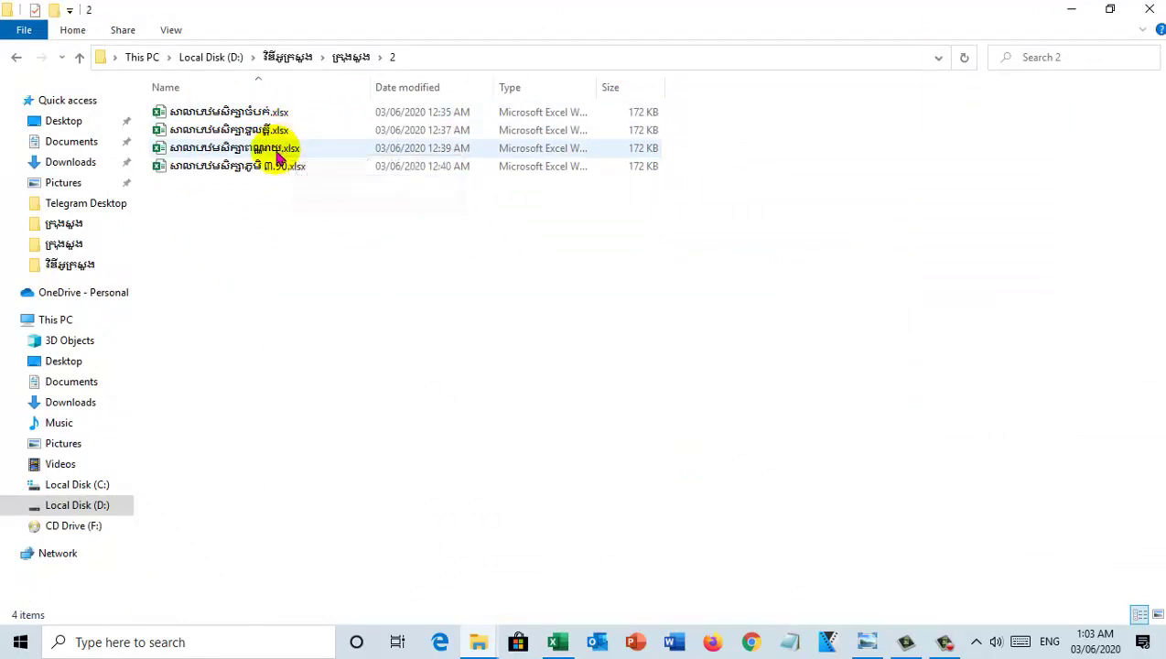
pyautogui.doubleClick(307, 116)
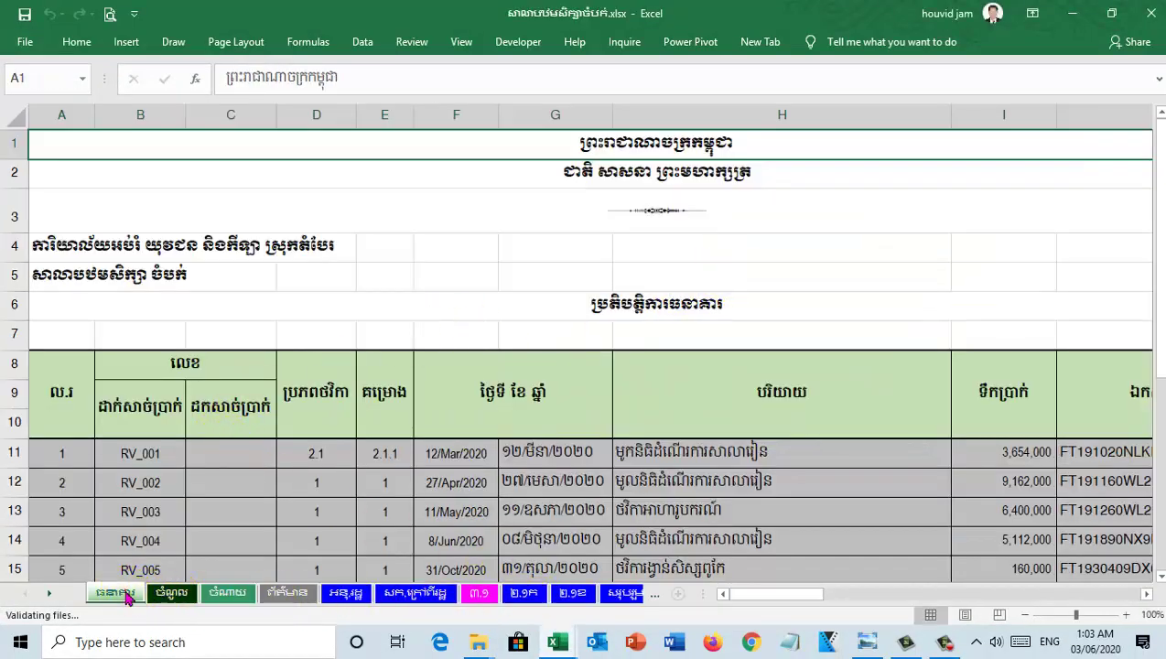
# Step: Check the city/district entry on the ព័ត៌មាន sheet of the ចំបក់ school workbook and close the workbook
pyautogui.click(291, 594)
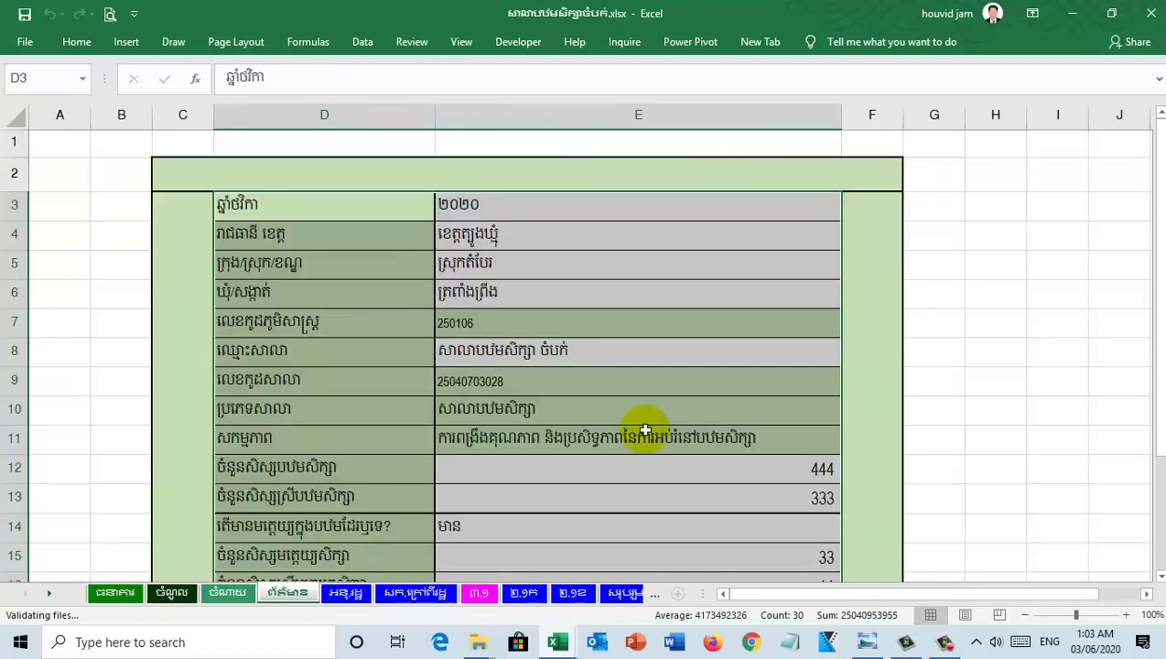
pyautogui.click(597, 274)
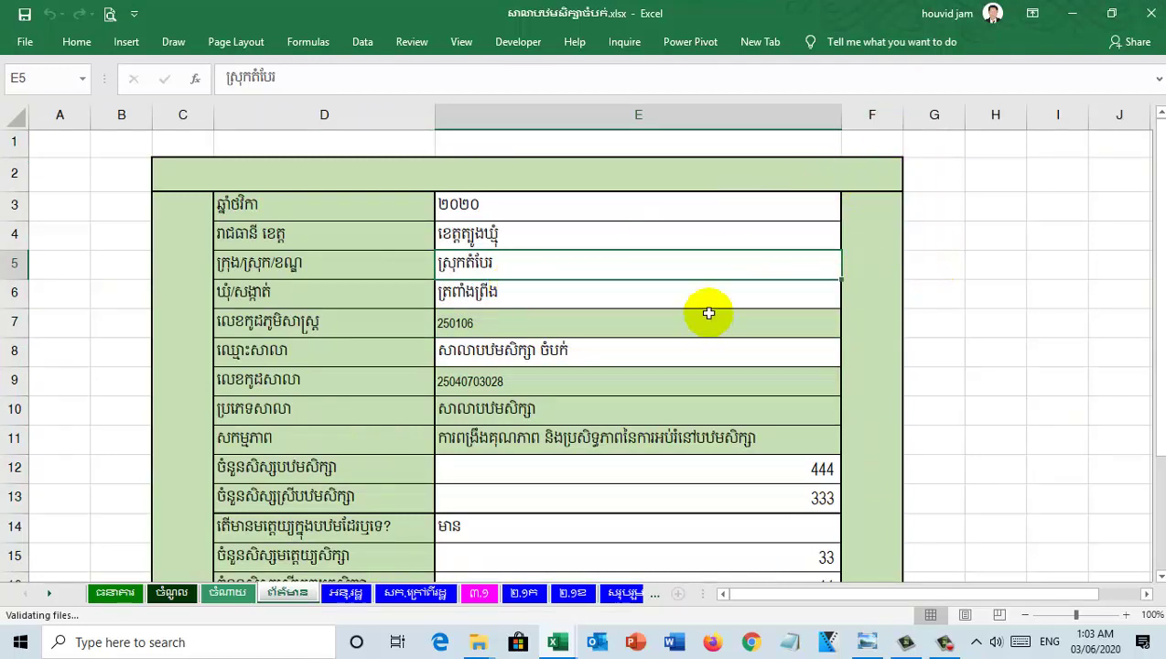
pyautogui.click(801, 291)
pyautogui.click(792, 262)
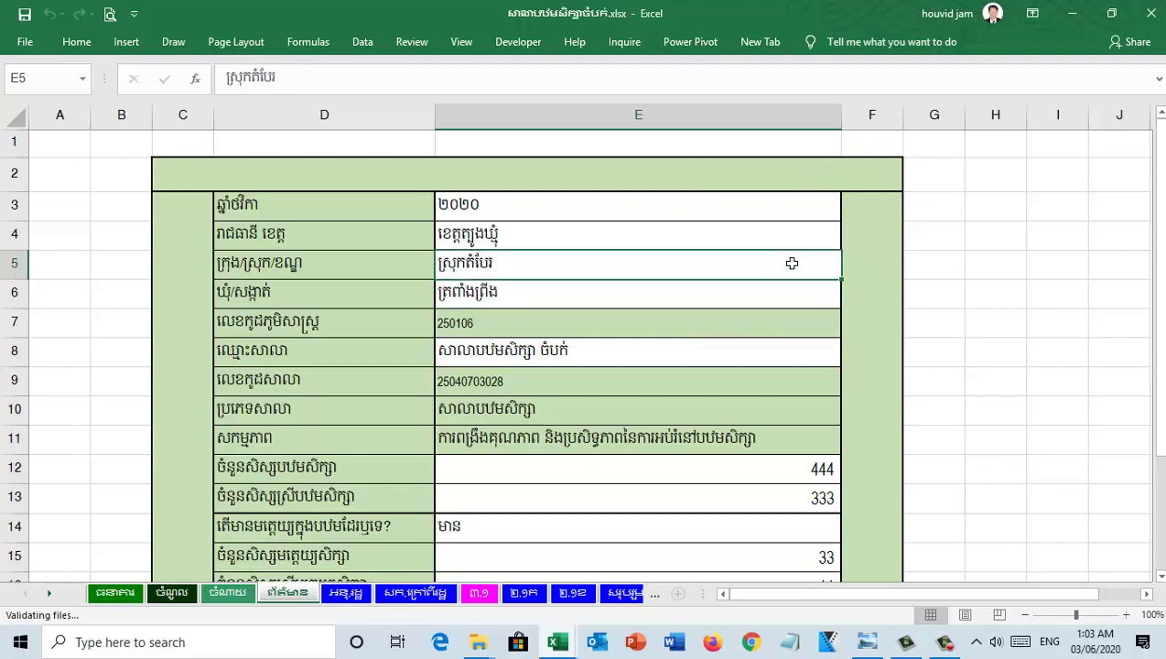
pyautogui.click(971, 277)
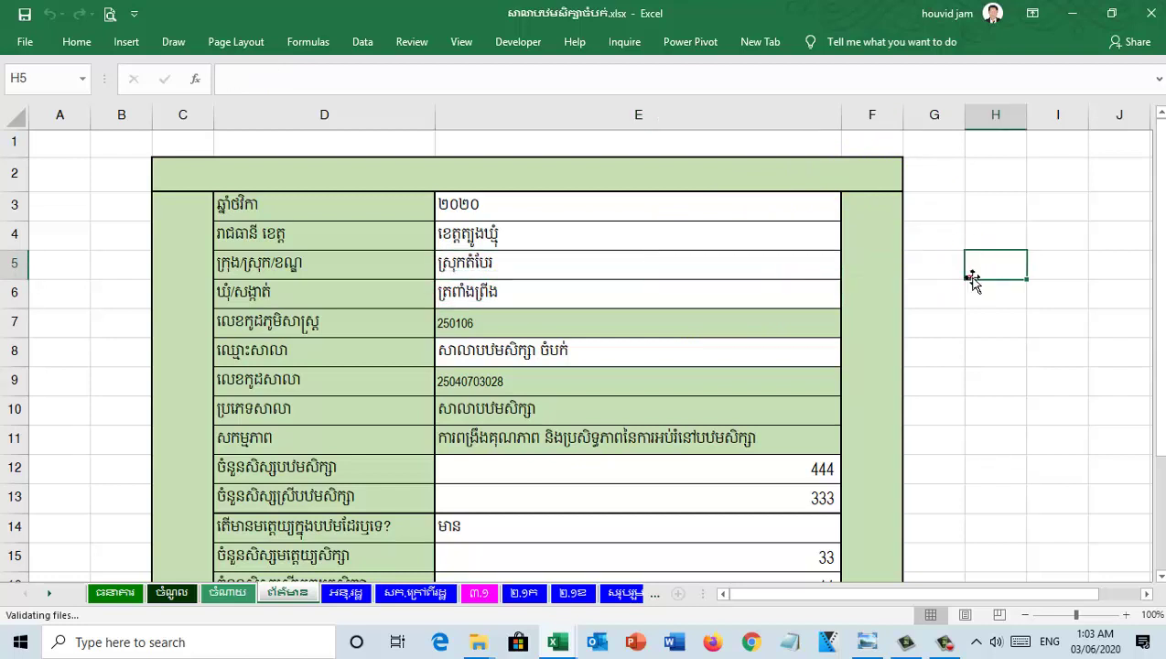
pyautogui.click(1152, 16)
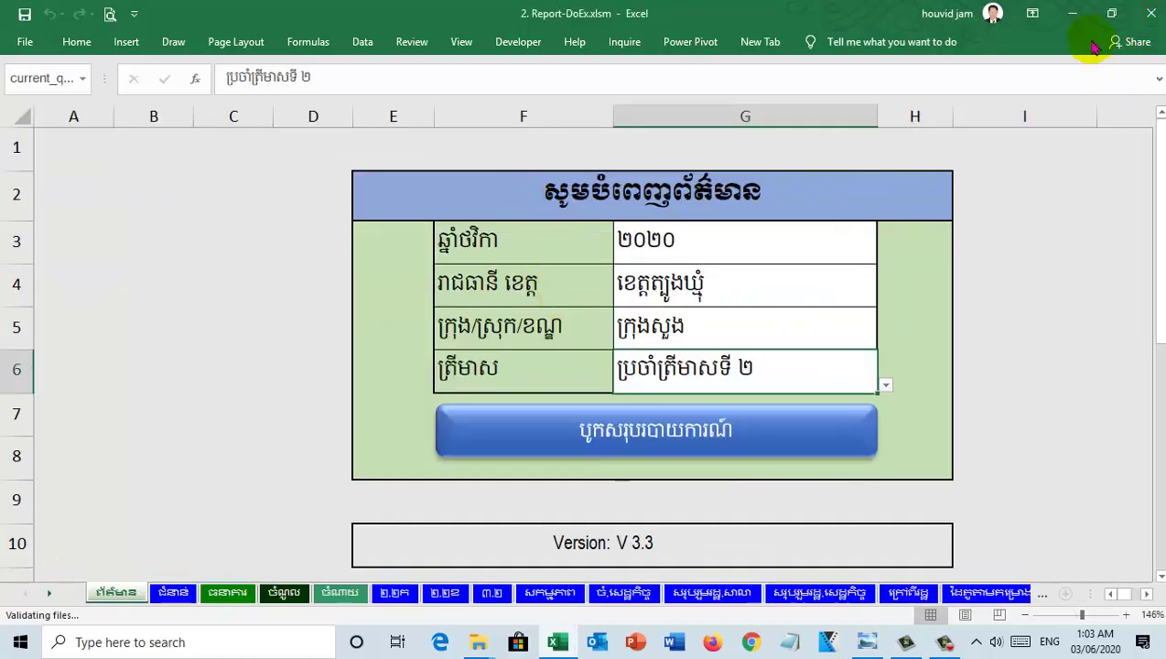
# Step: Move សាលាបឋមសិក្សាចំបក់.xlsx out of folder 2 of ក្រុងសួង into the ស្រុកតំបែរ folder
pyautogui.click(1072, 14)
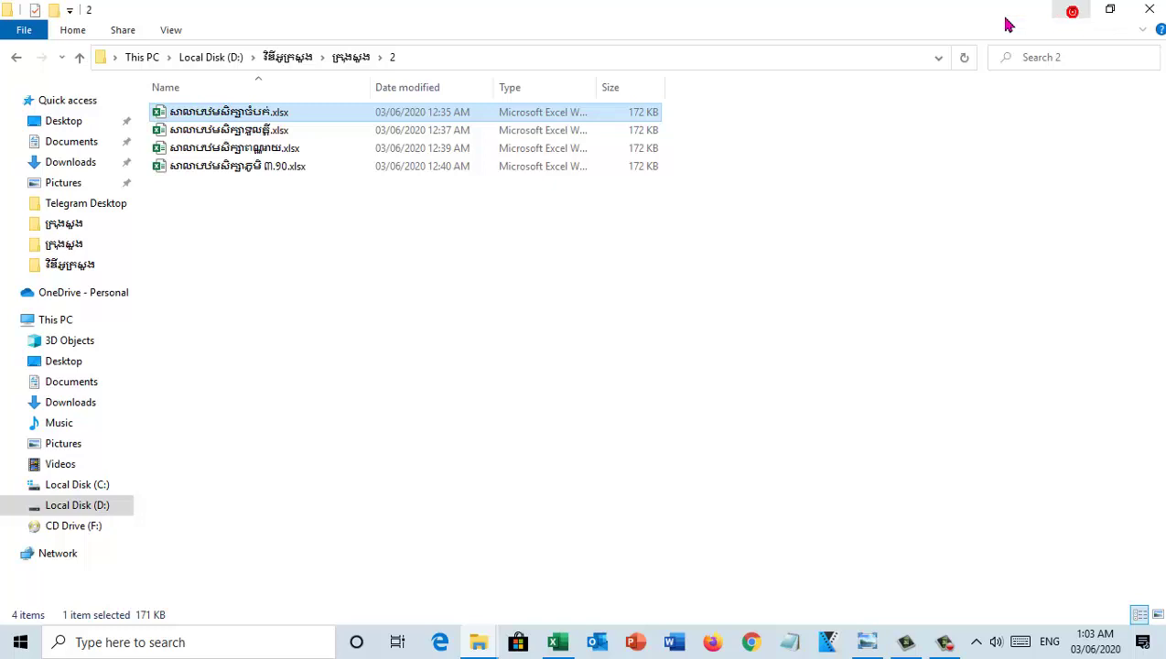
pyautogui.click(297, 122)
pyautogui.click(357, 123)
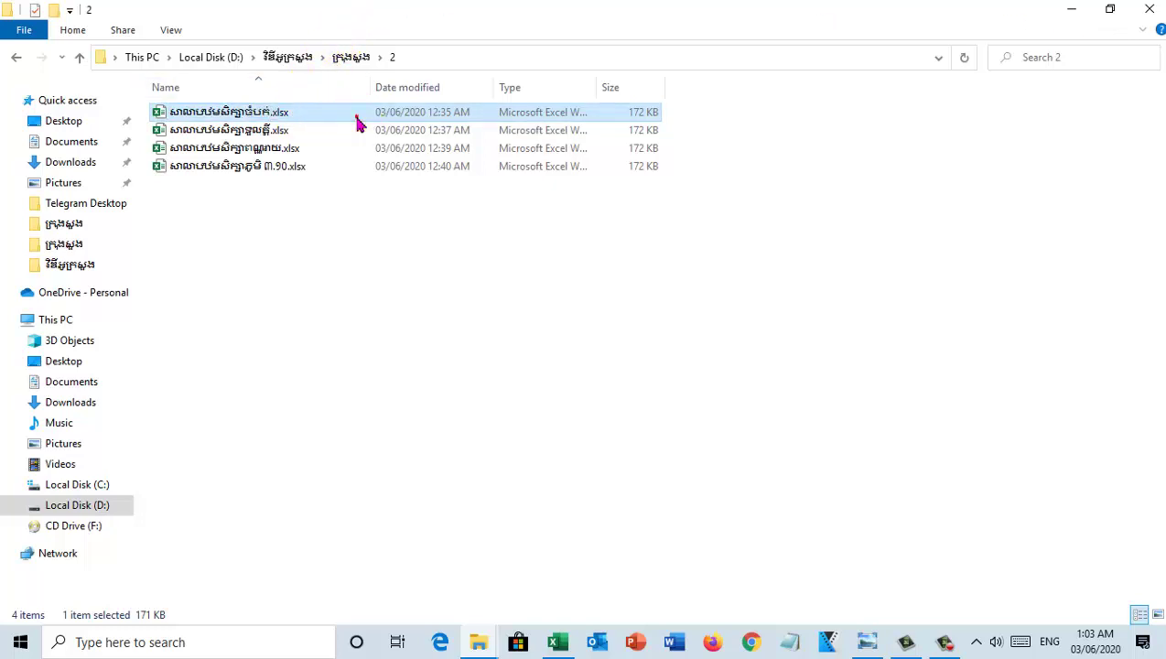
pyautogui.rightClick(361, 120)
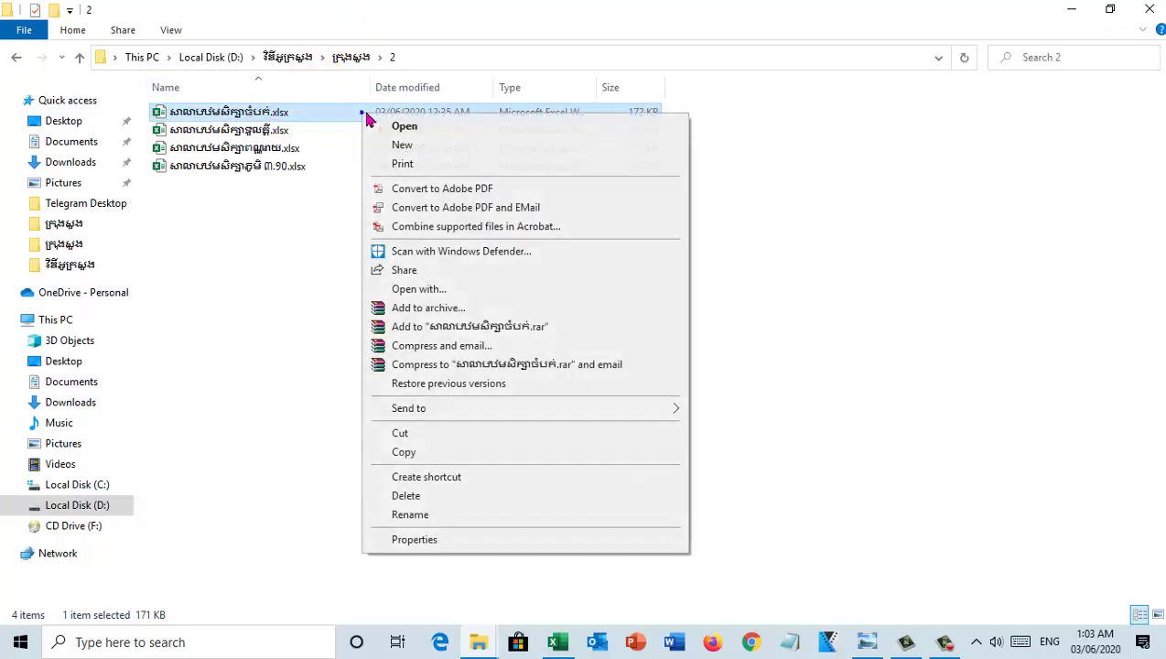
pyautogui.click(419, 436)
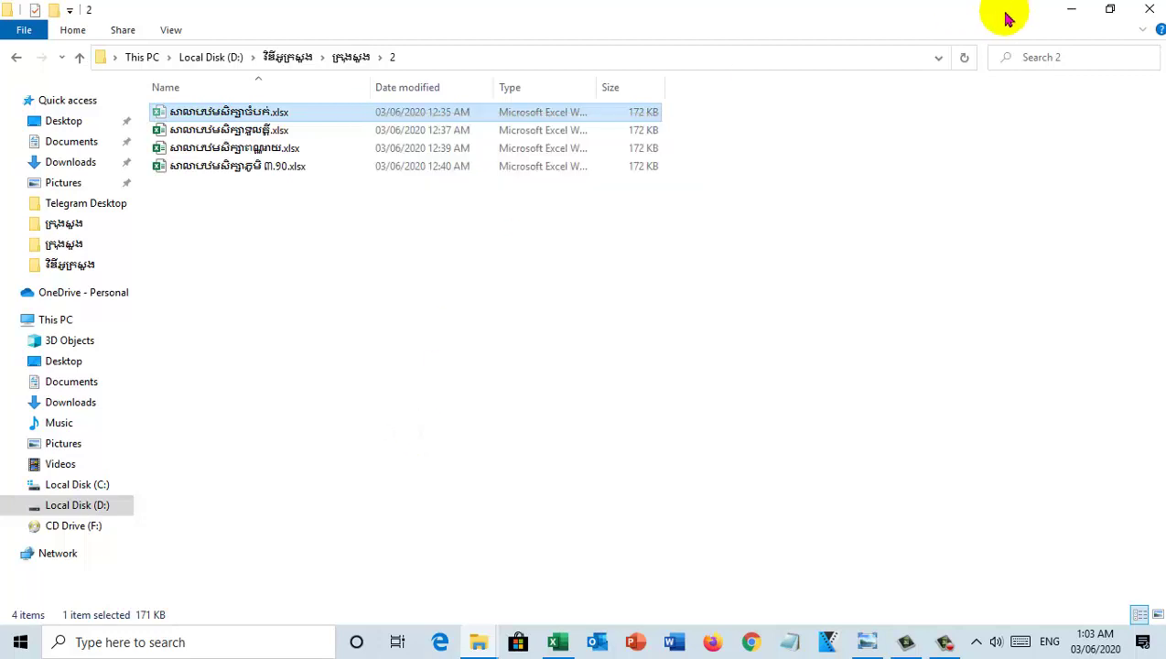
pyautogui.click(13, 58)
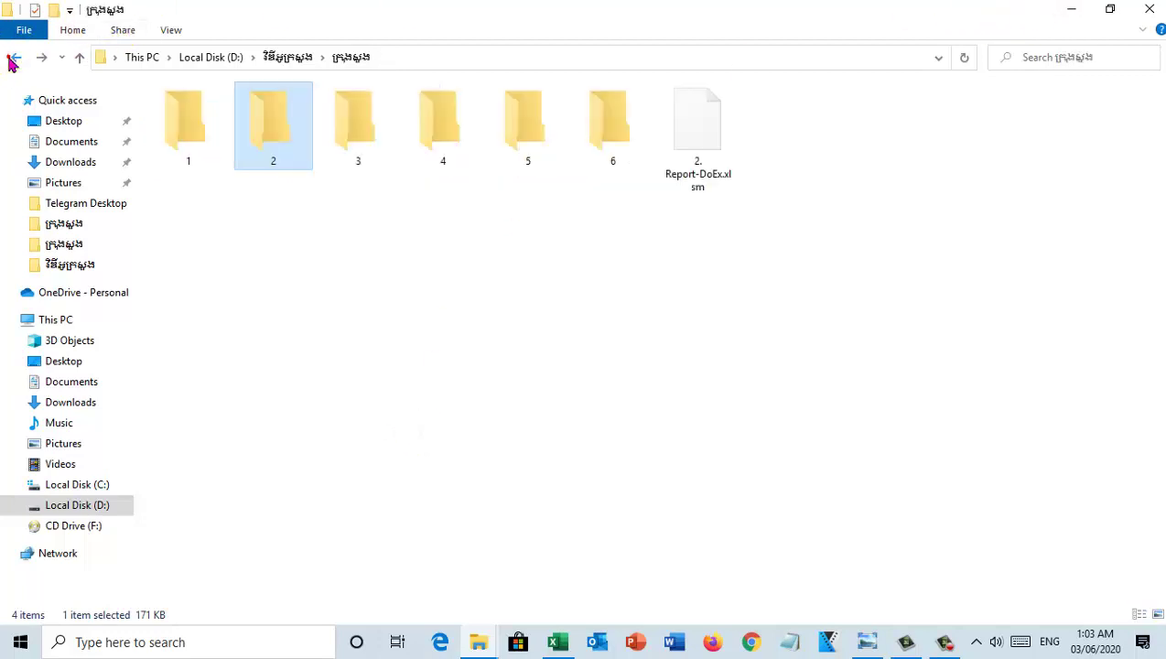
pyautogui.click(12, 58)
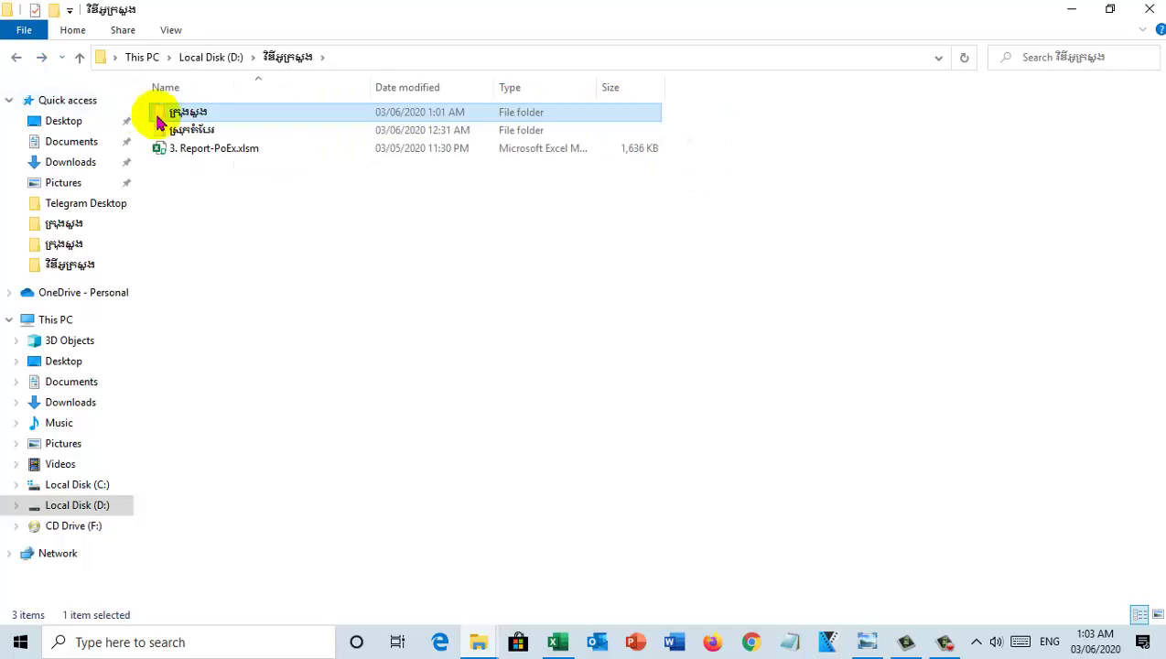
pyautogui.doubleClick(209, 134)
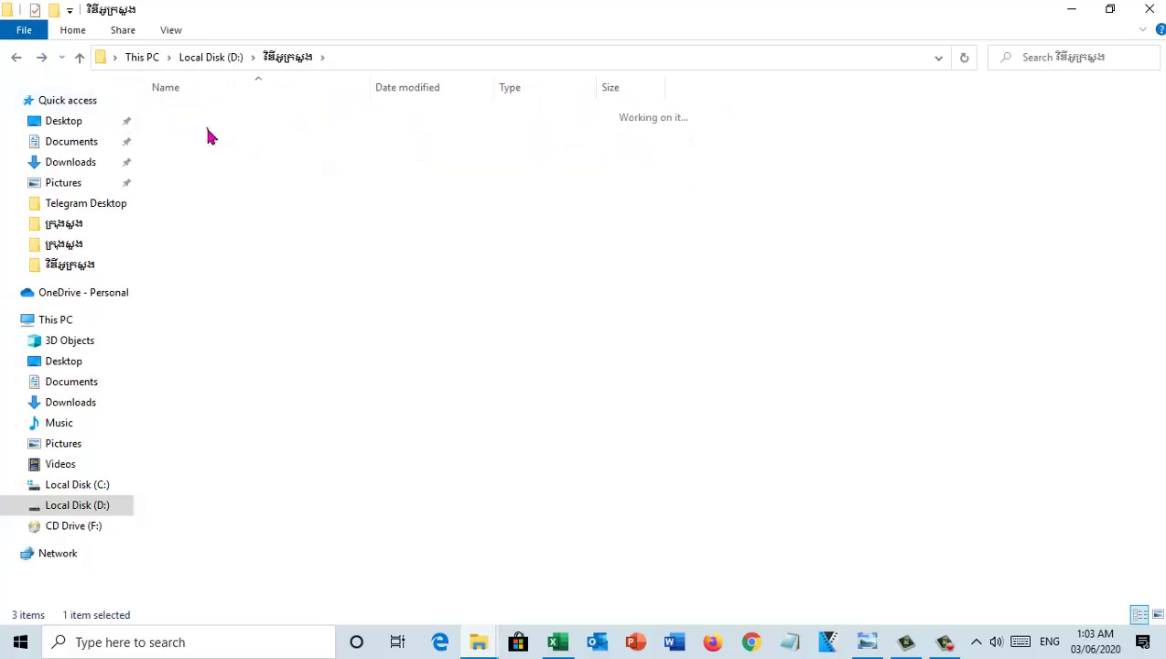
pyautogui.rightClick(362, 315)
pyautogui.click(370, 426)
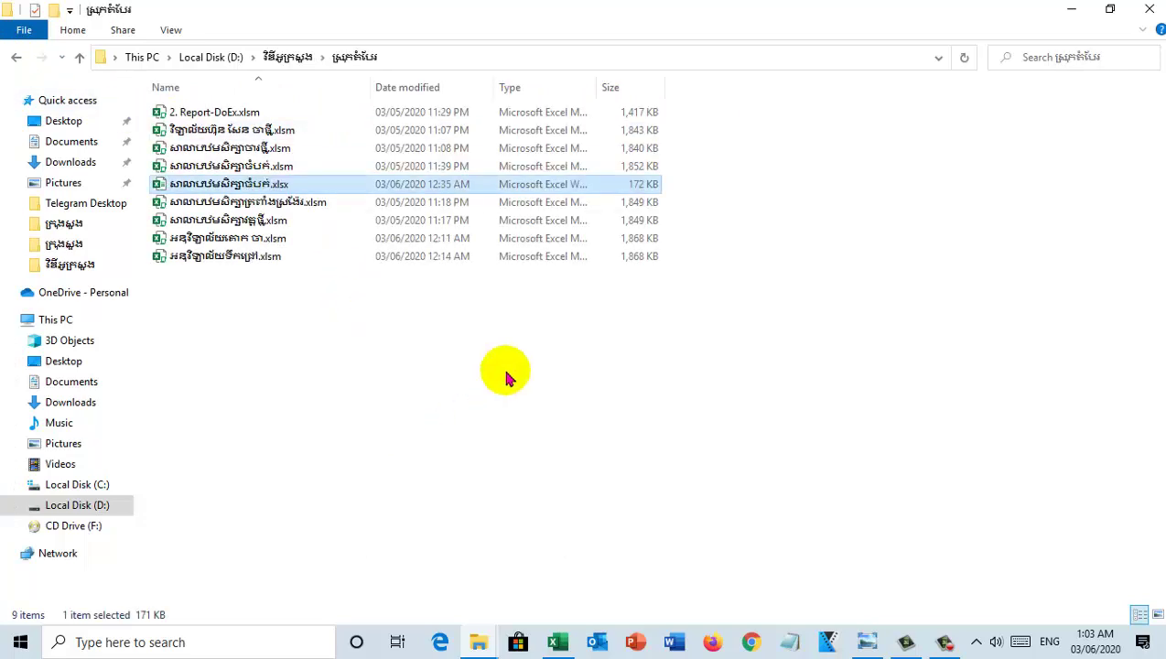
pyautogui.click(509, 378)
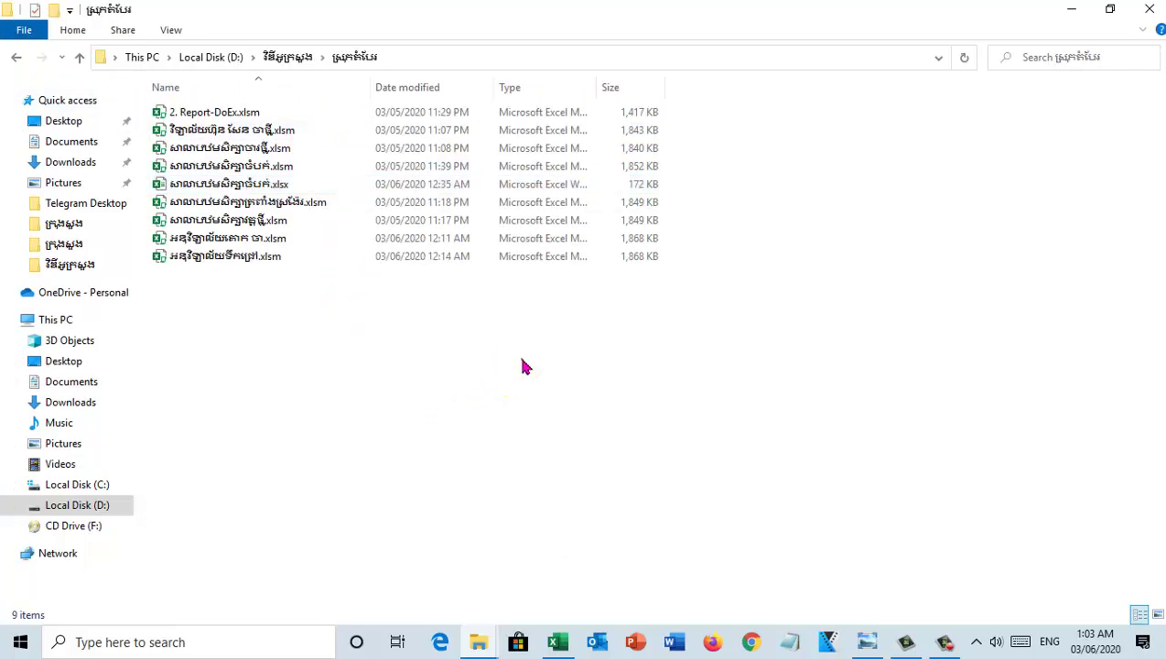
# Step: Return to the ក្រុងសួង folder, rerun the report consolidation in 2. Report-DoEx.xlsm, and dismiss the error message
pyautogui.click(79, 57)
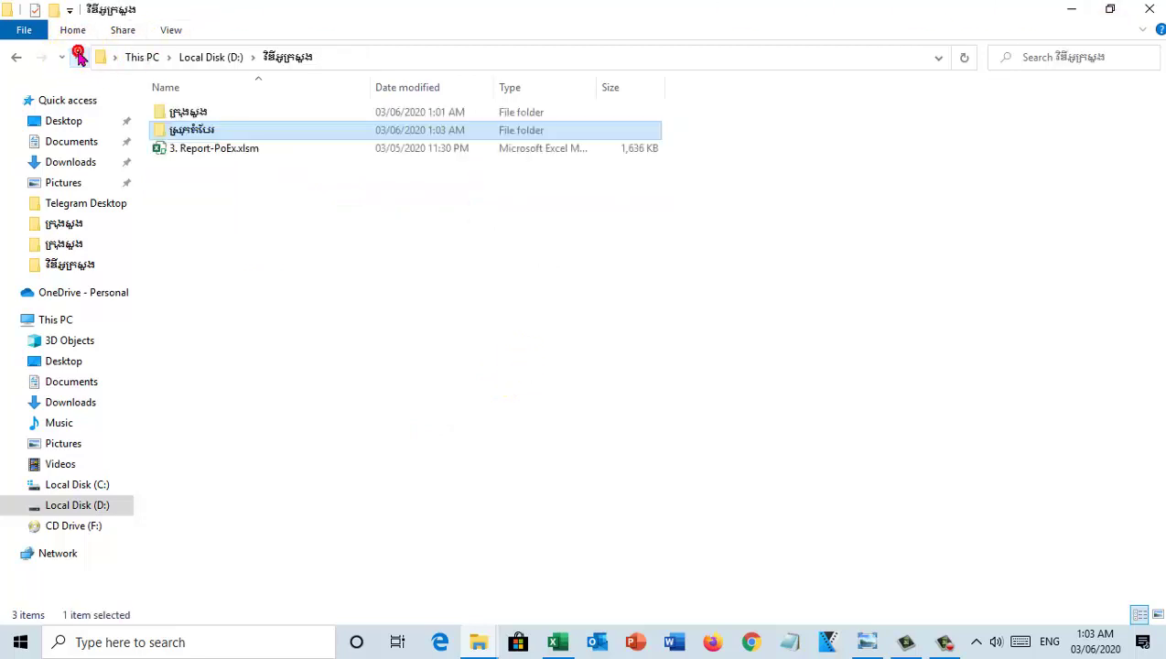
pyautogui.doubleClick(214, 114)
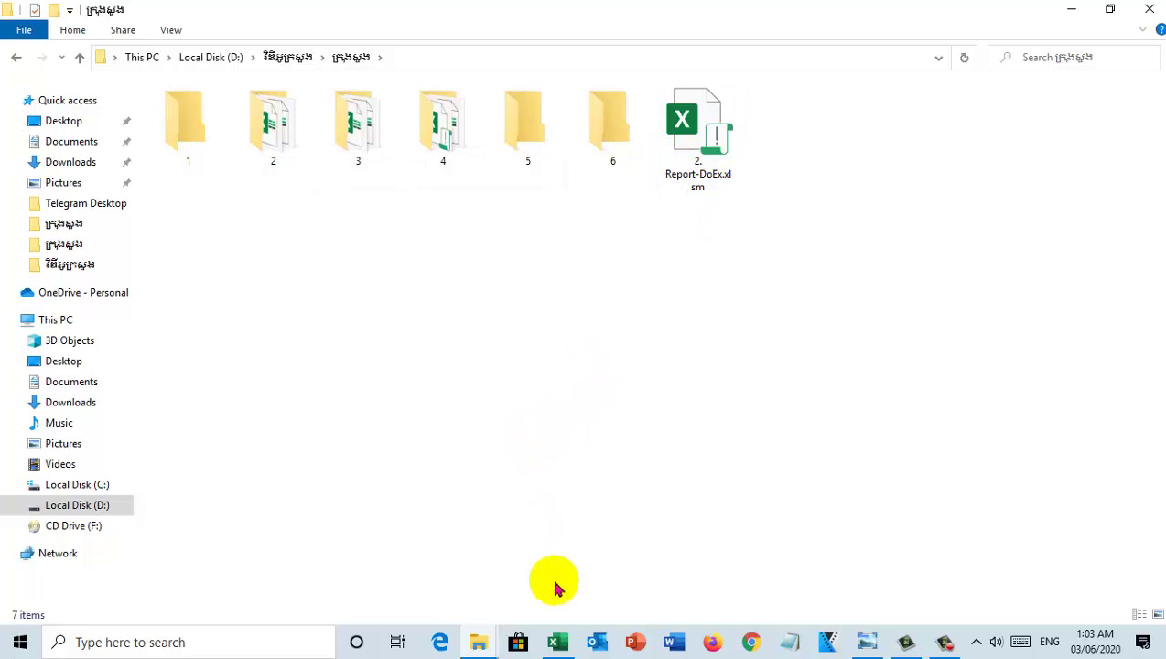
pyautogui.click(557, 641)
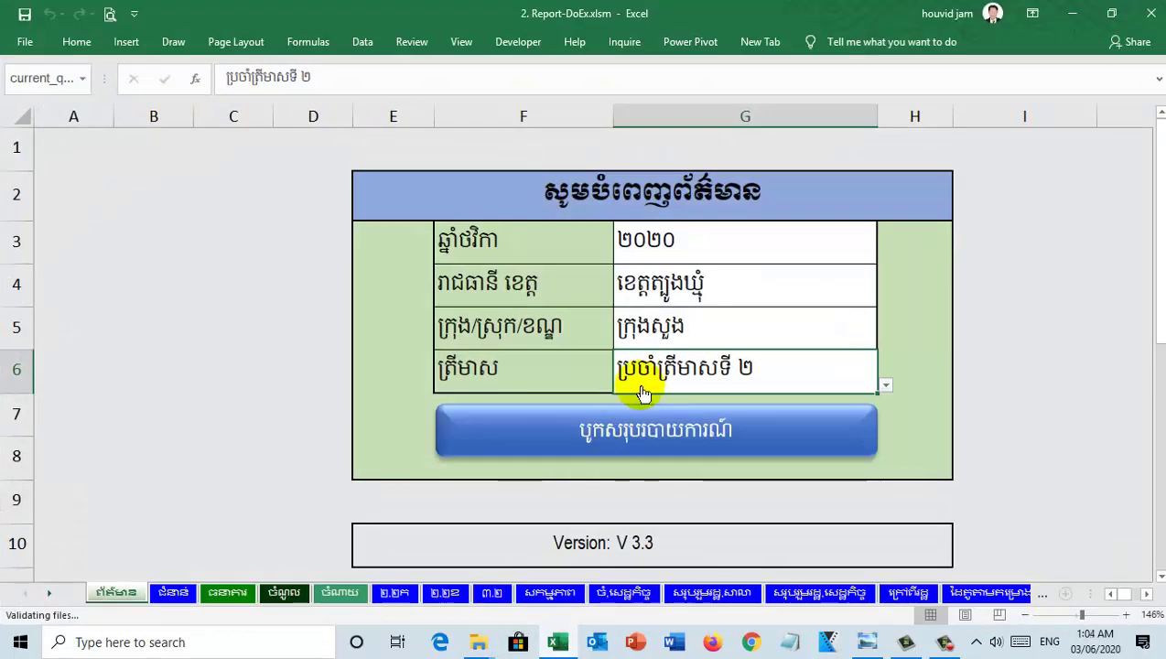
pyautogui.click(695, 425)
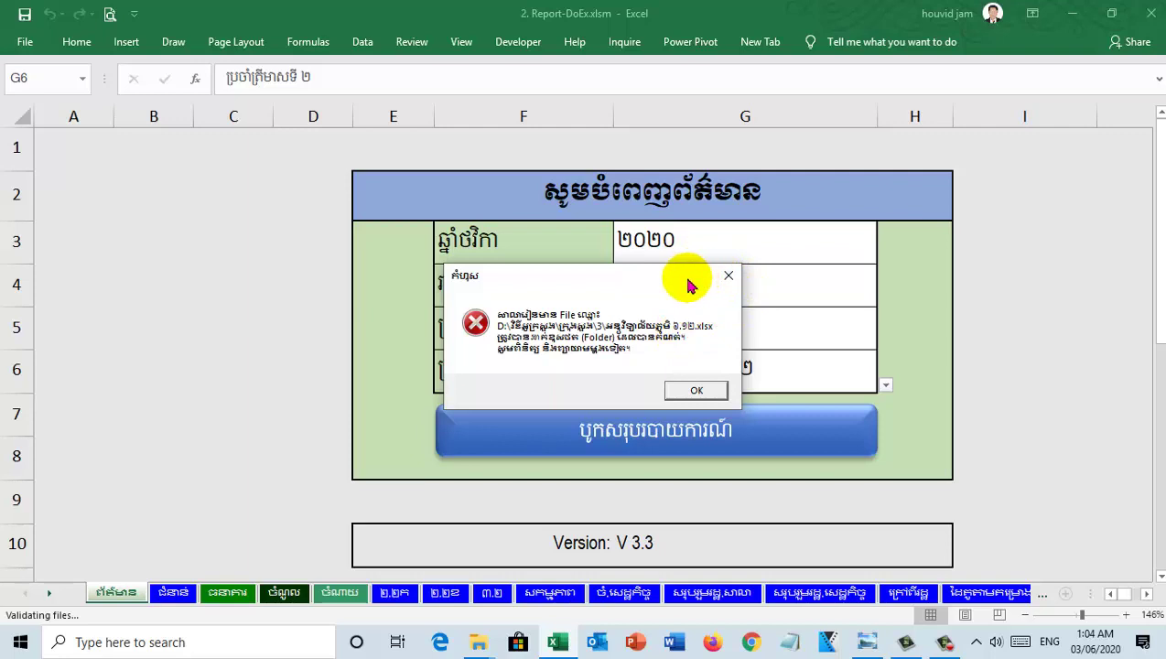
pyautogui.moveTo(688, 282); pyautogui.dragTo(689, 286)
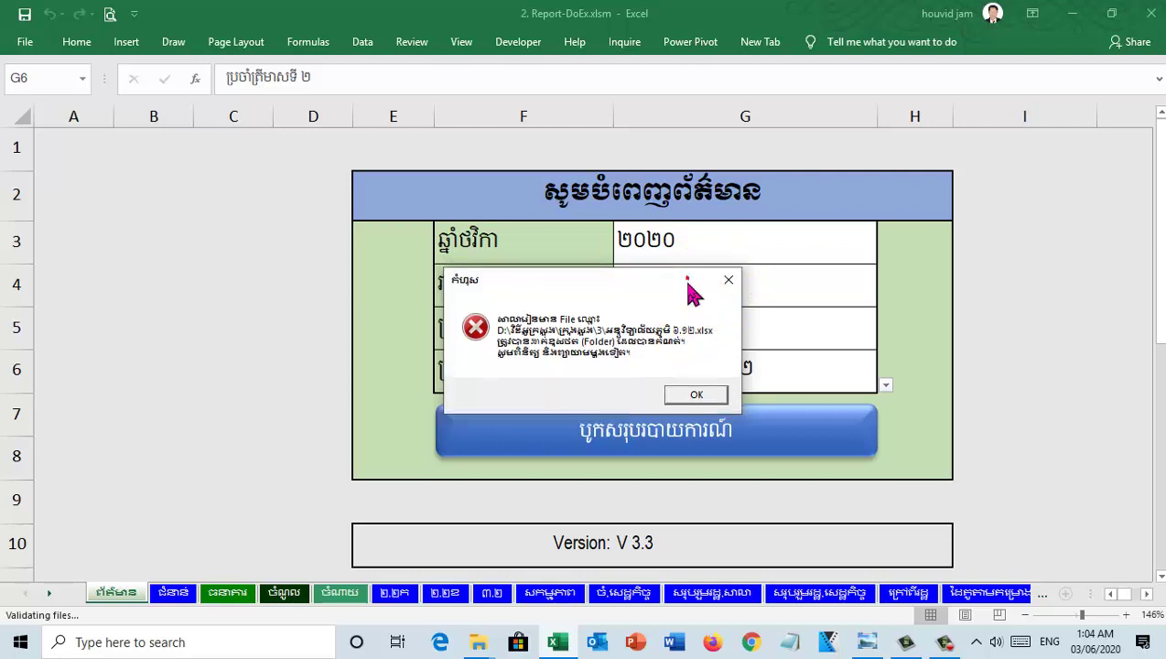
pyautogui.click(698, 396)
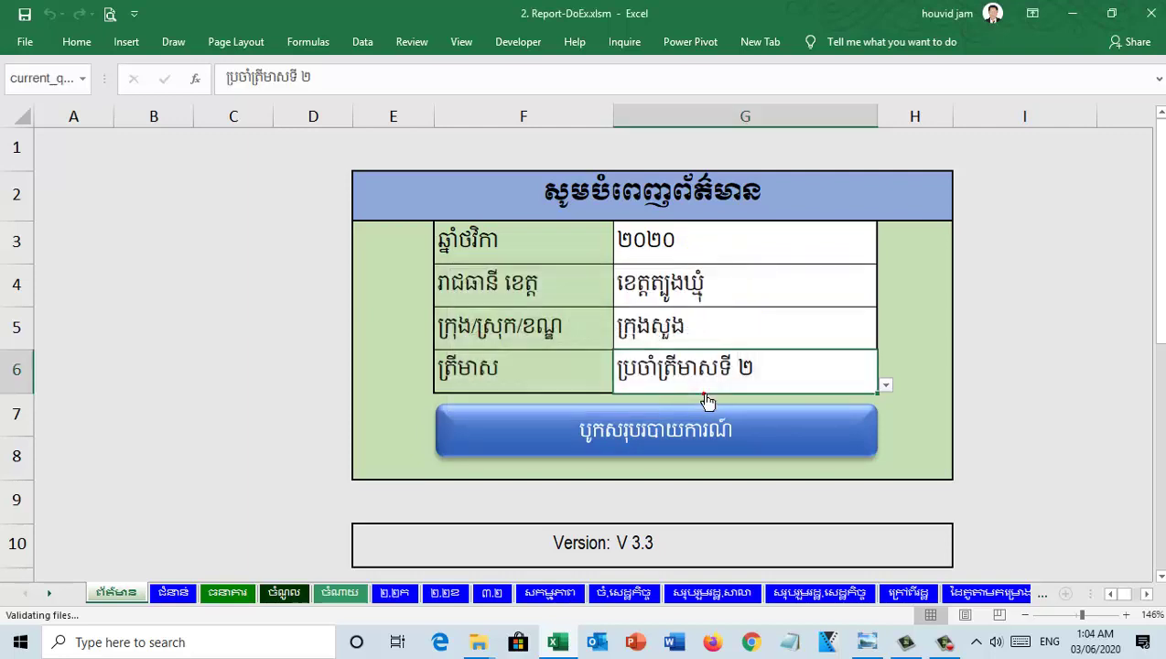
# Step: Look through folders 2, 3 and 4 of ក្រុងសួង to check which school workbooks each contains
pyautogui.click(1073, 14)
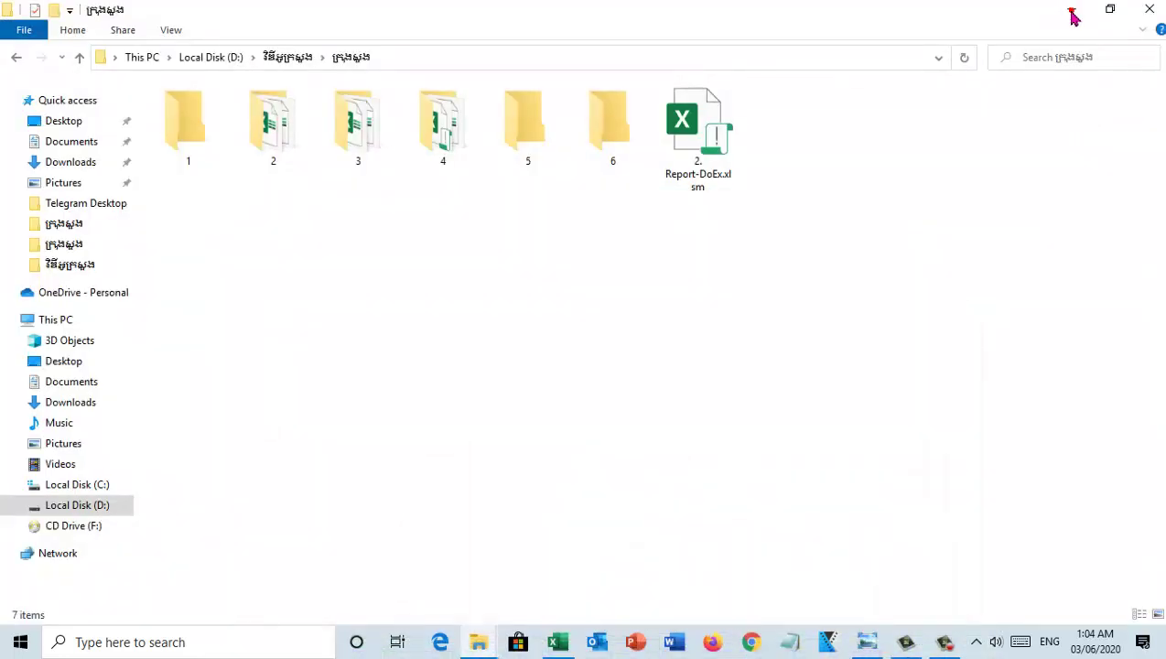
pyautogui.click(276, 132)
pyautogui.doubleClick(276, 133)
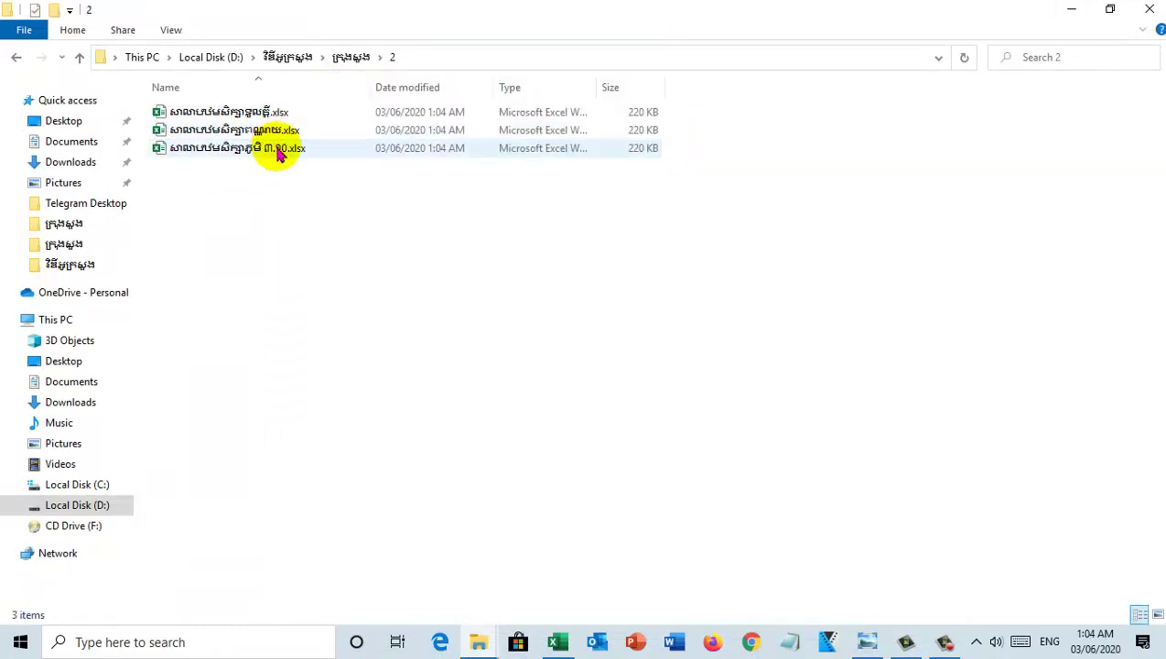
pyautogui.click(16, 57)
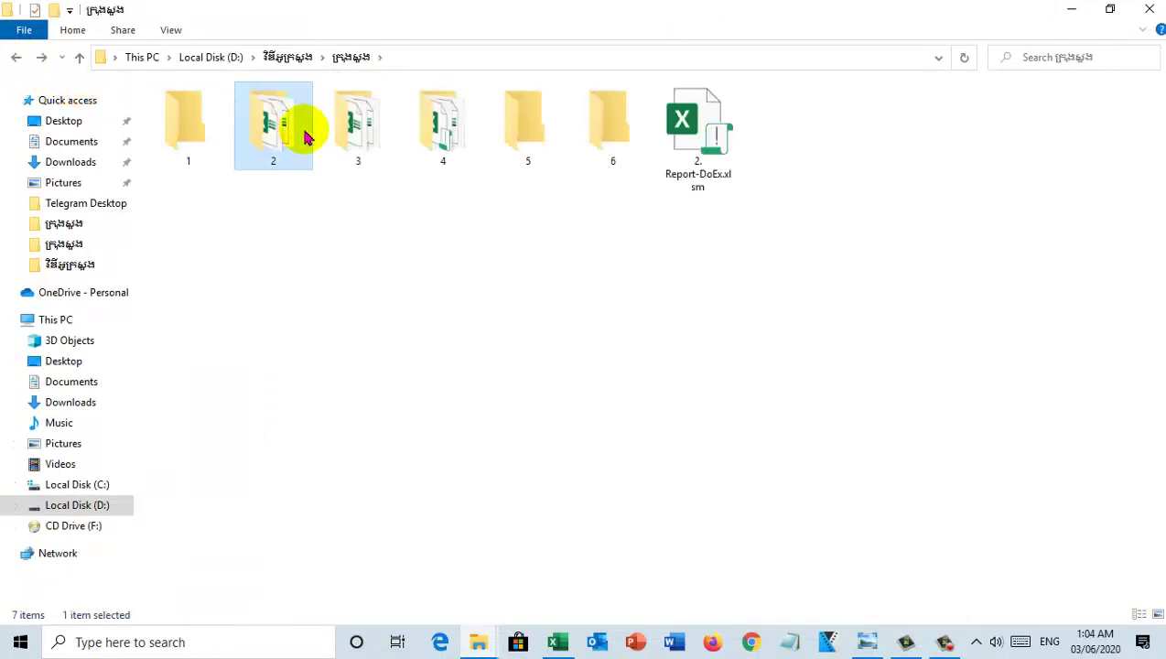
pyautogui.doubleClick(339, 130)
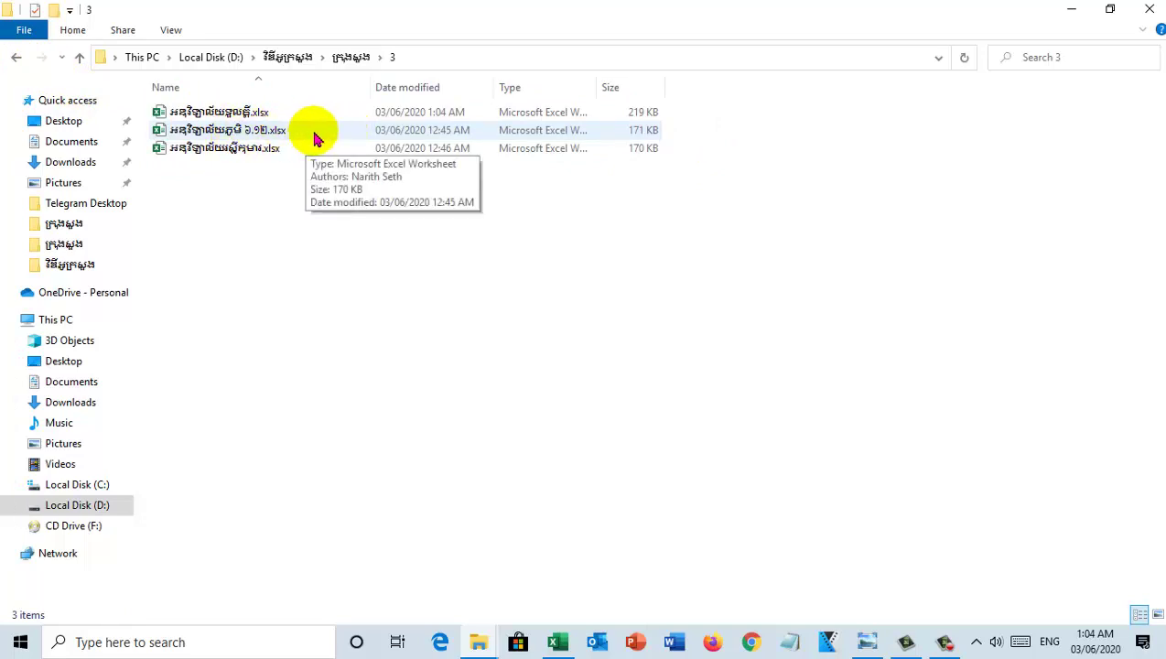
pyautogui.click(16, 57)
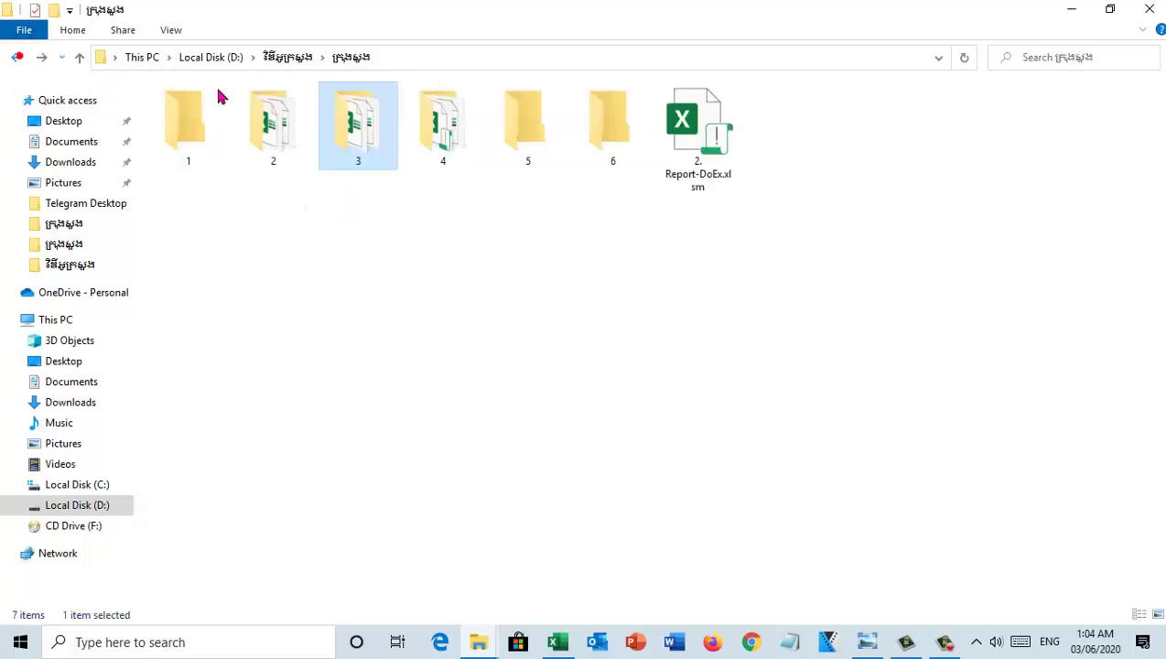
pyautogui.doubleClick(432, 137)
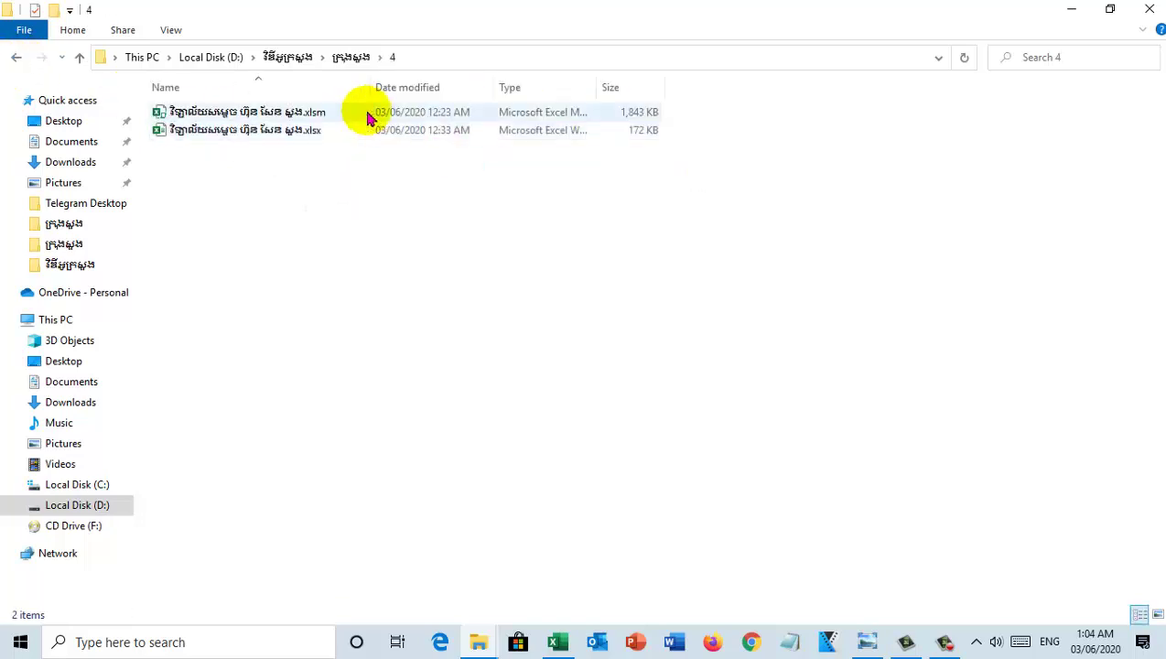
pyautogui.click(16, 59)
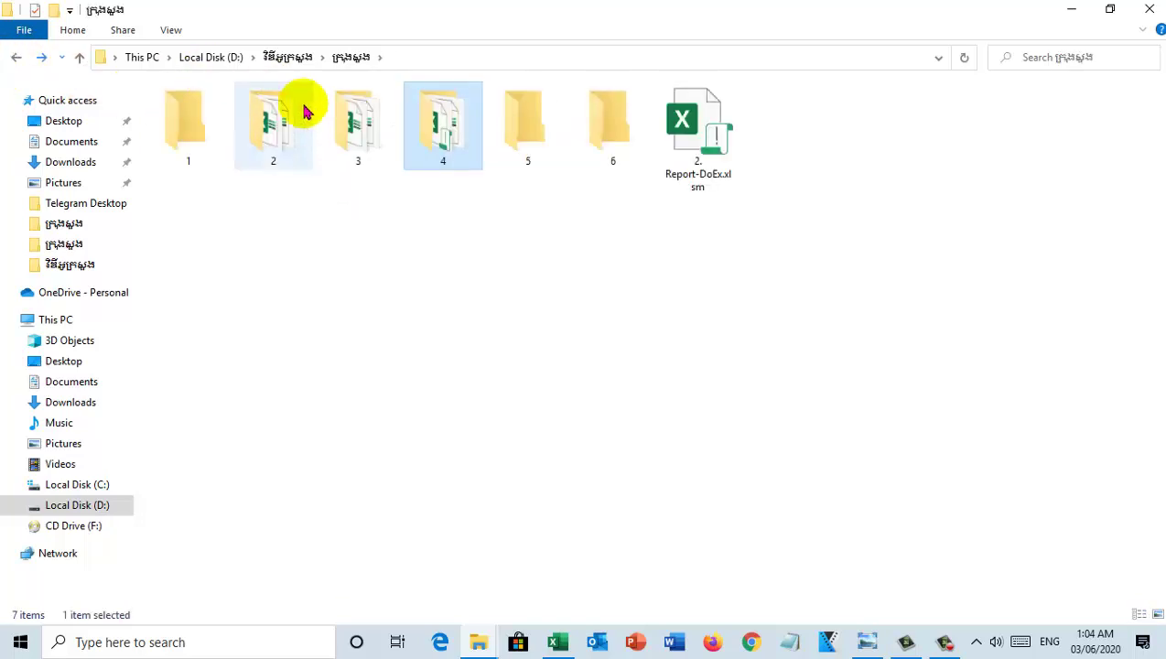
# Step: Open អនុវិទ្យាល័យភូមិ ៦.១២.xlsx from folder 3 and examine the school name and type on its ព័ត៌មាន sheet
pyautogui.click(352, 132)
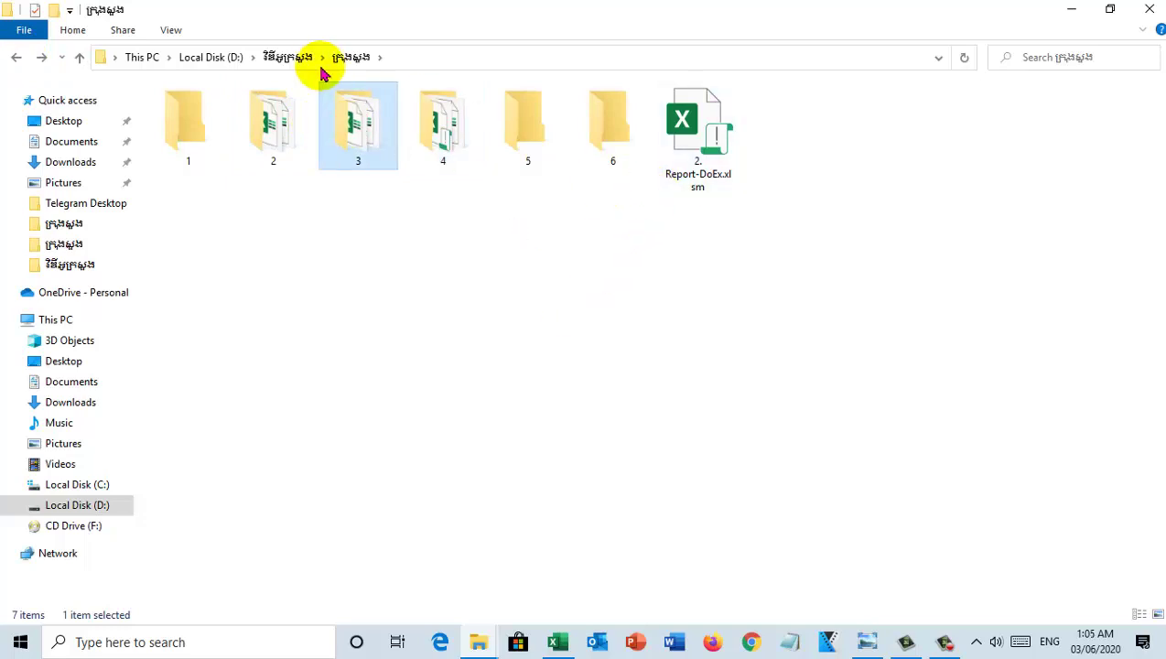
pyautogui.doubleClick(362, 131)
pyautogui.doubleClick(299, 131)
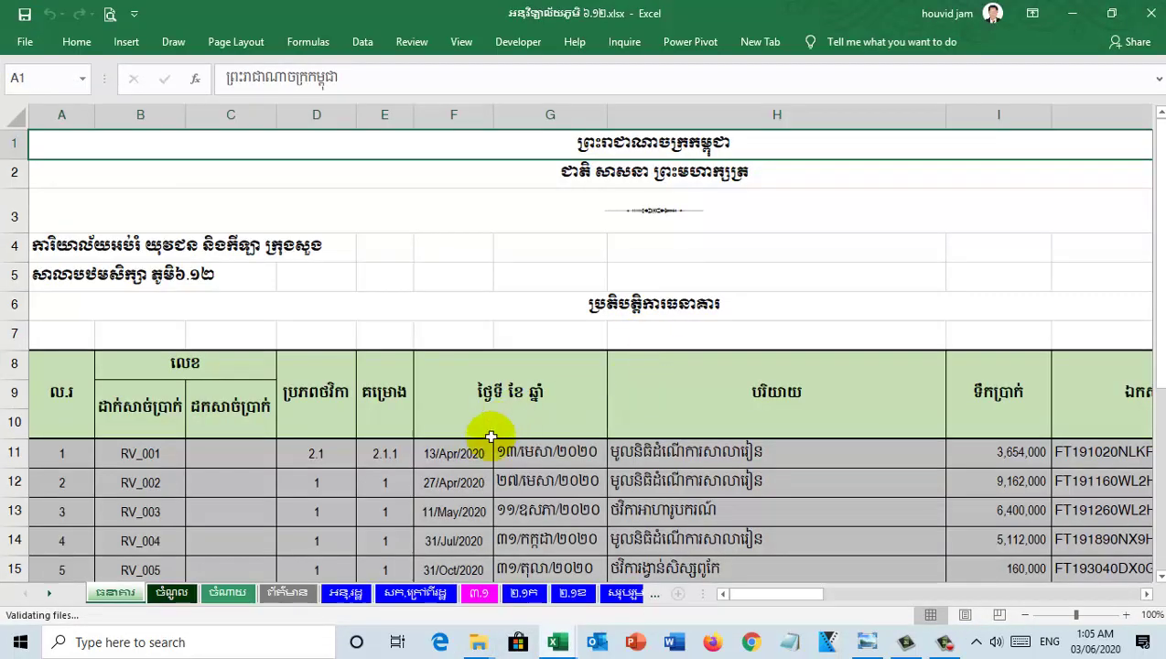
pyautogui.click(287, 593)
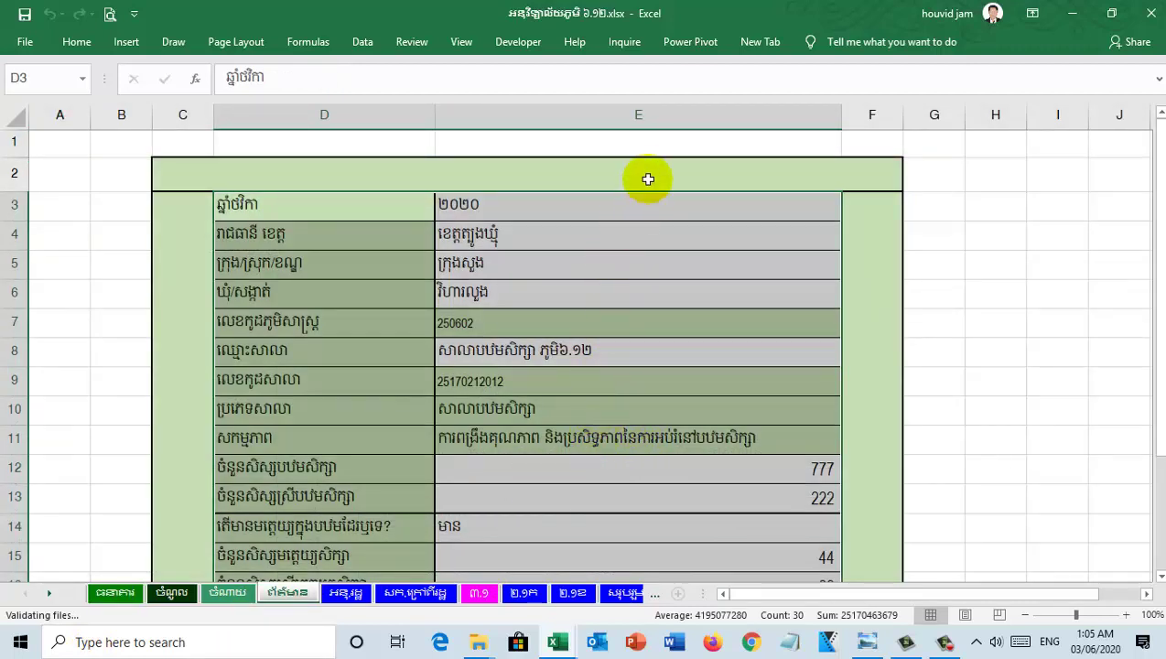
pyautogui.scroll(-1, 644, 260)
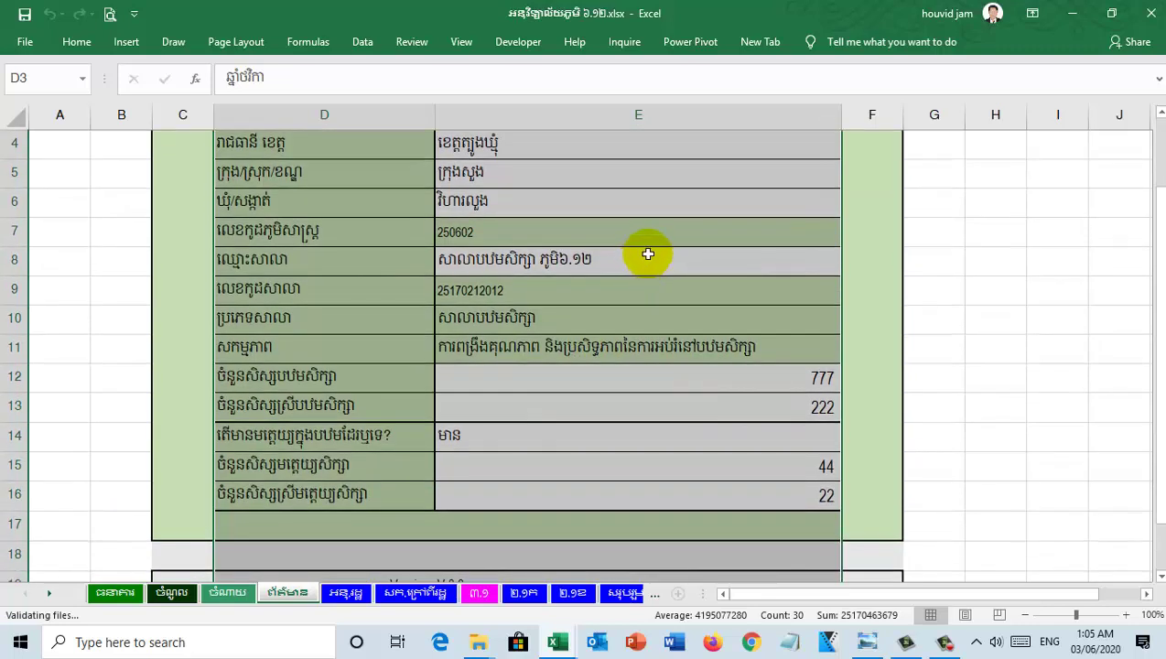
# Step: Check the school name in cell E8 of the ព័ត៌មាន sheet, then close the school workbook and return to folder 3
pyautogui.scroll(1, 647, 255)
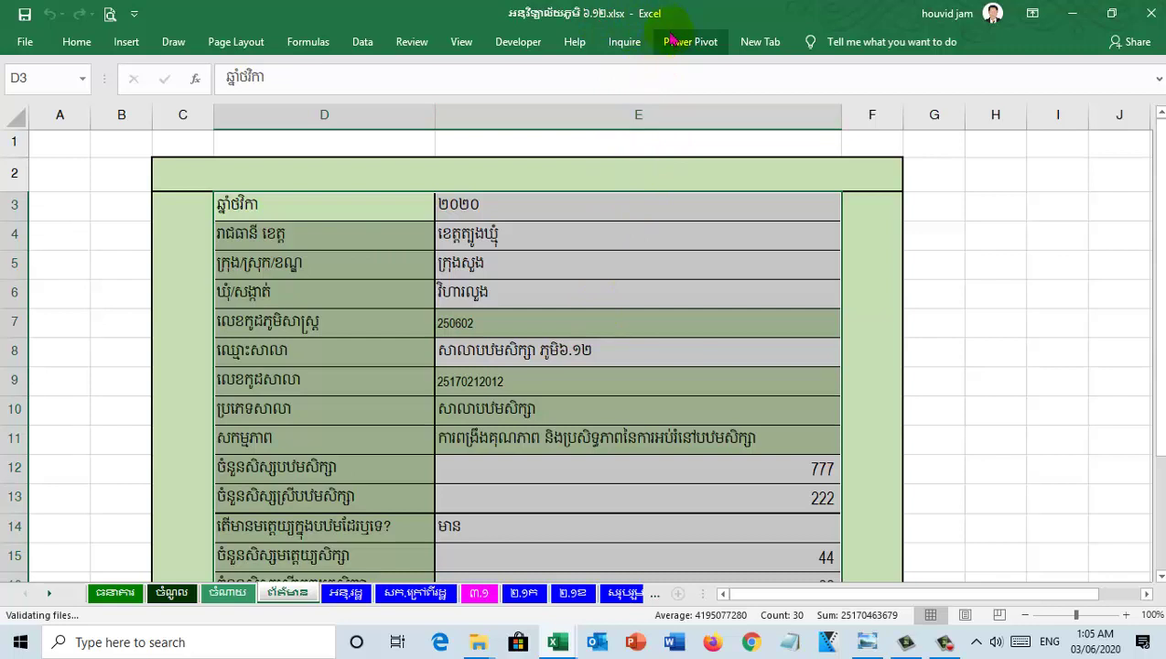
pyautogui.click(651, 356)
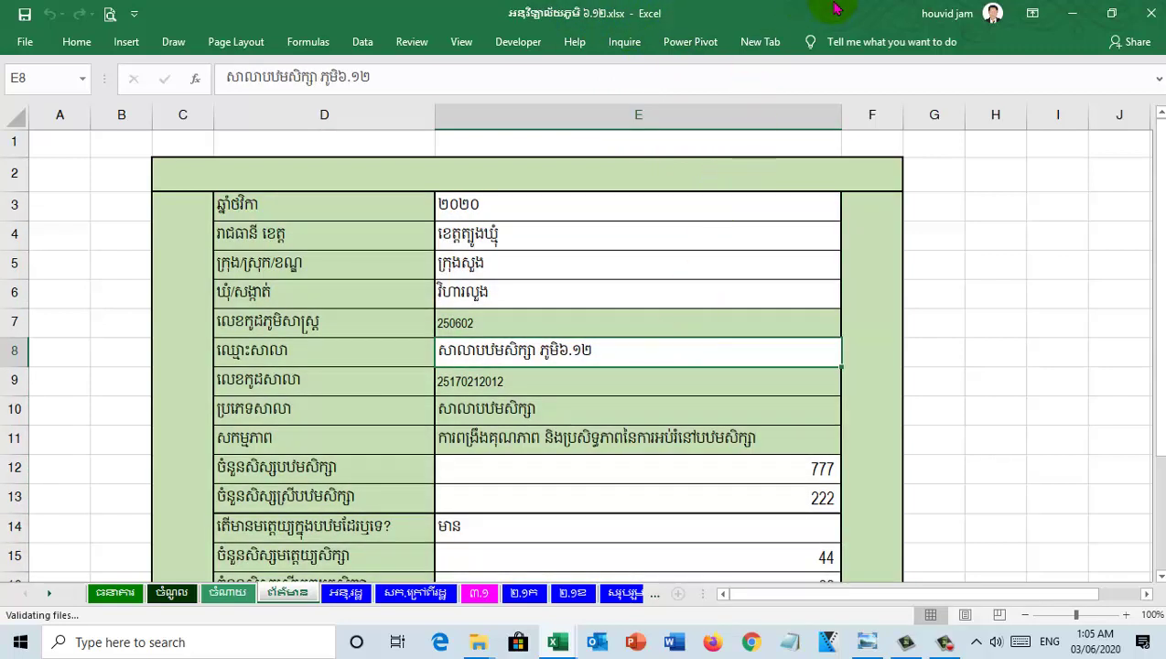
pyautogui.click(1156, 13)
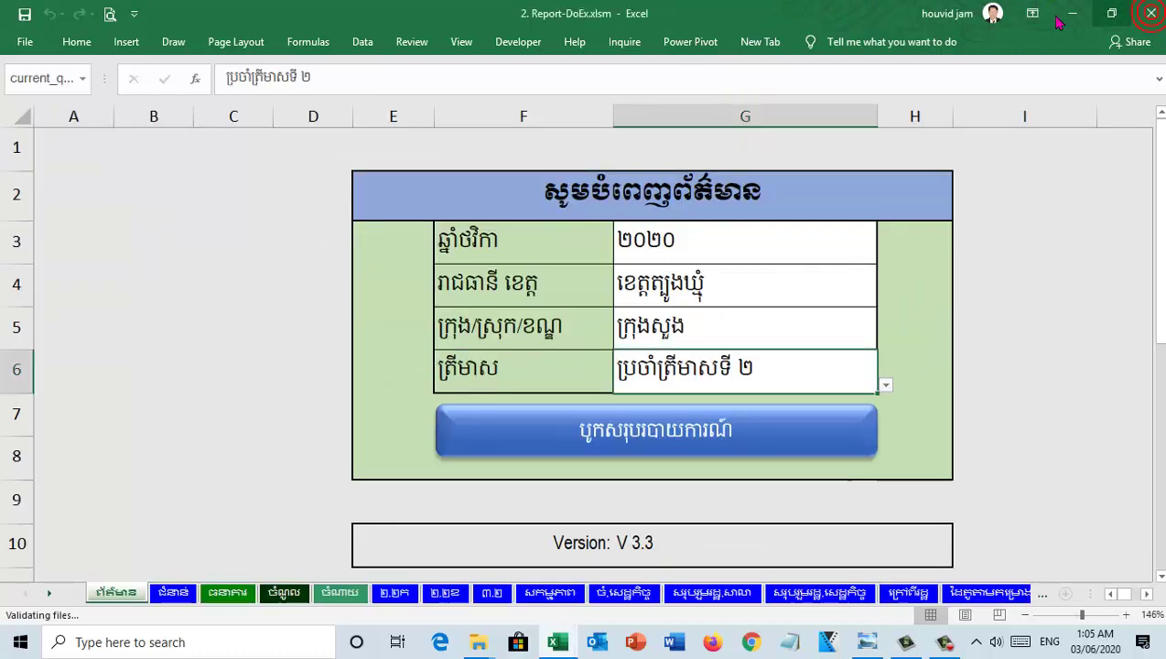
pyautogui.click(1071, 13)
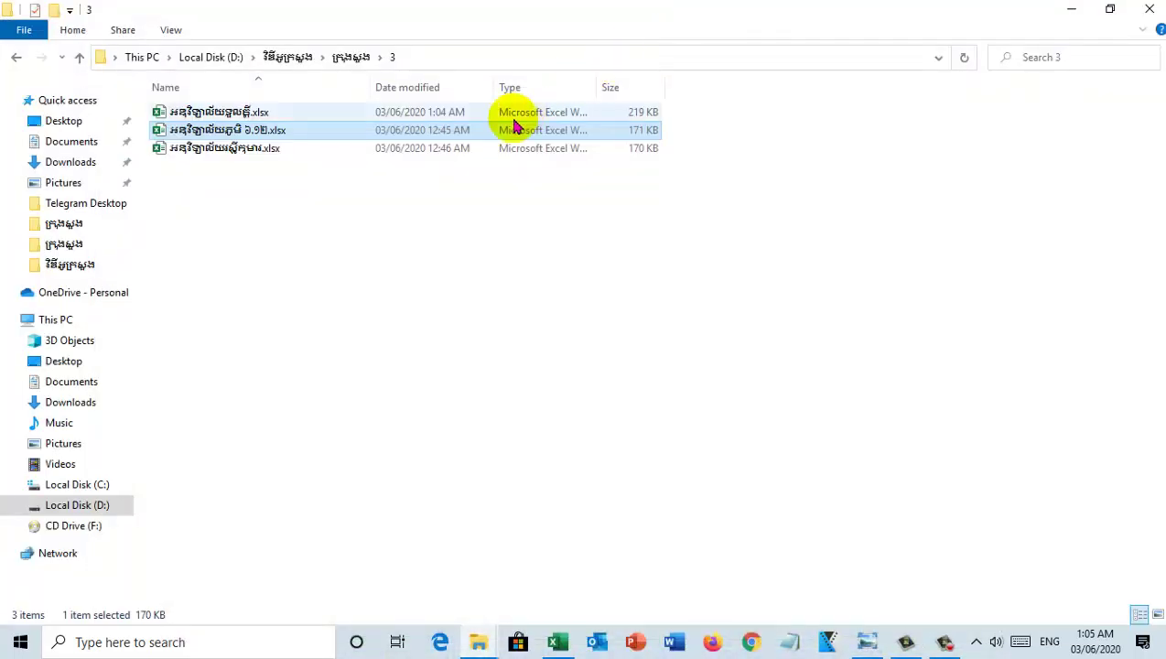
# Step: Move អនុវិទ្យាល័យភូមិ ៦.១២.xlsx from folder 3 of ក្រុងសួង into folder 2
pyautogui.click(279, 132)
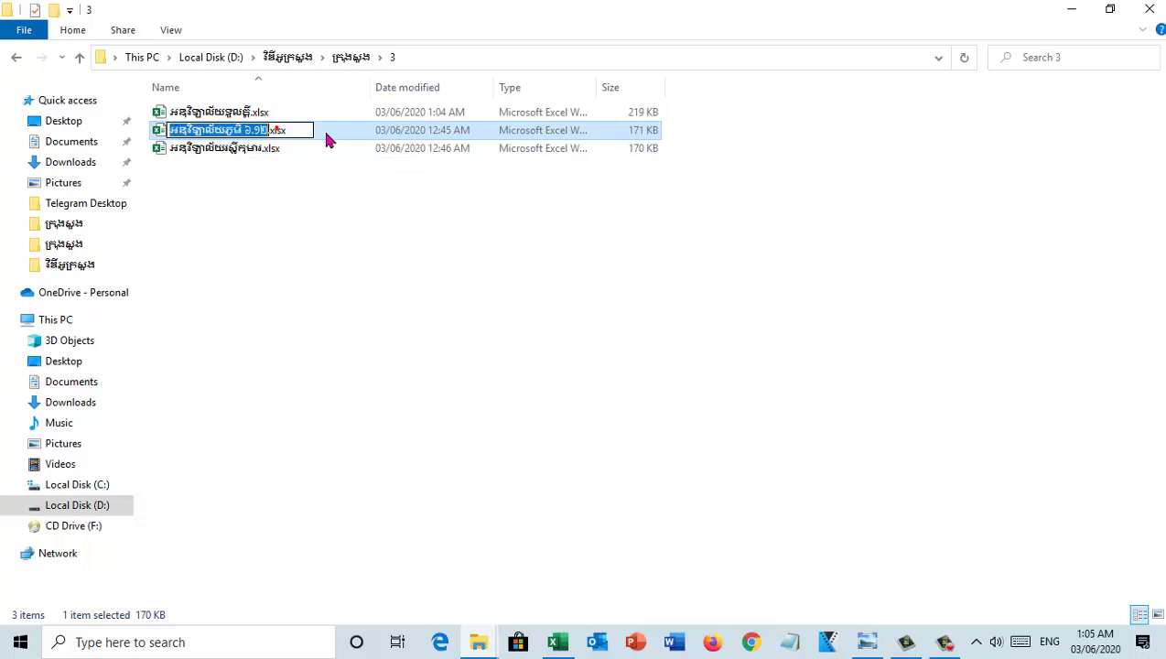
pyautogui.click(327, 131)
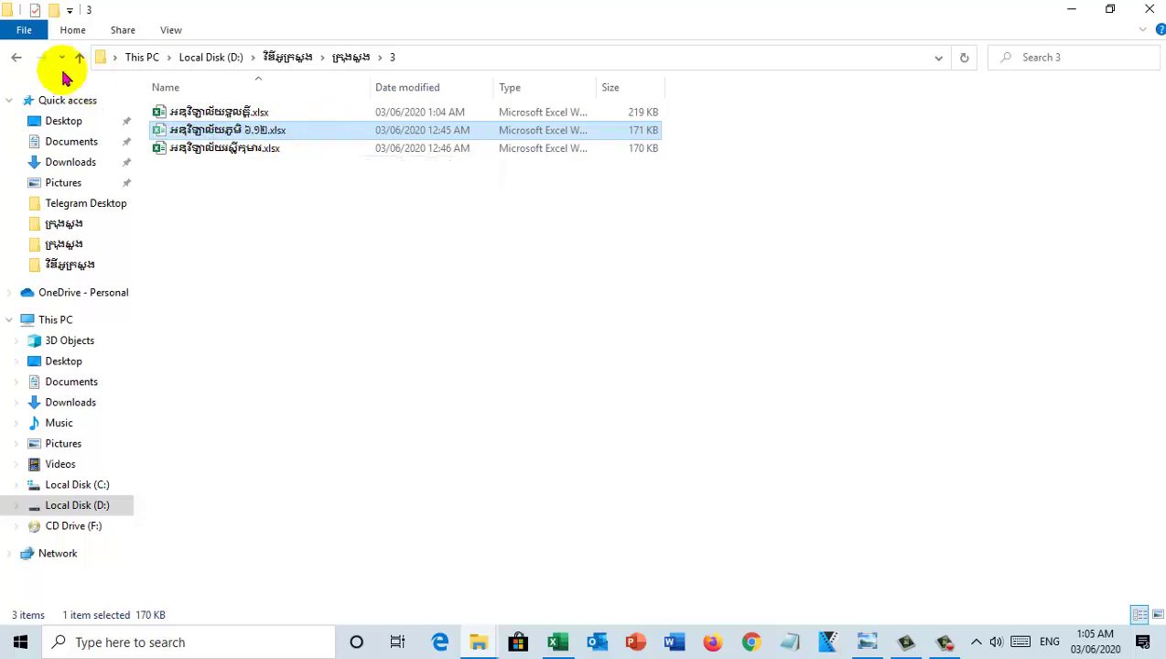
pyautogui.click(16, 57)
pyautogui.doubleClick(284, 139)
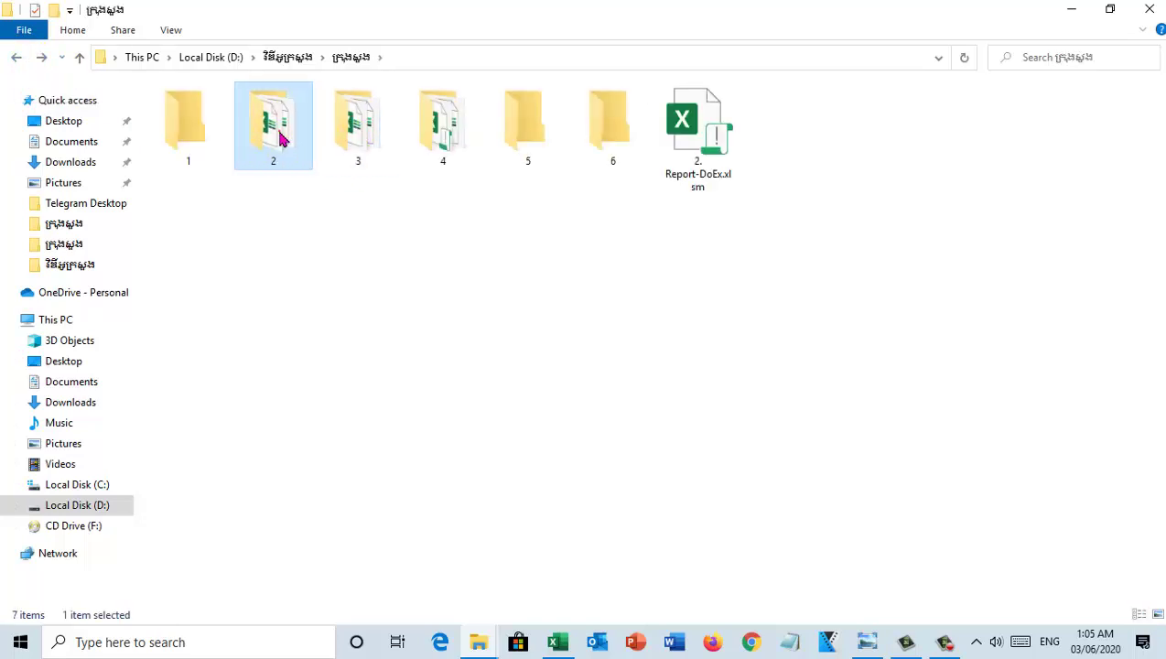
pyautogui.rightClick(295, 235)
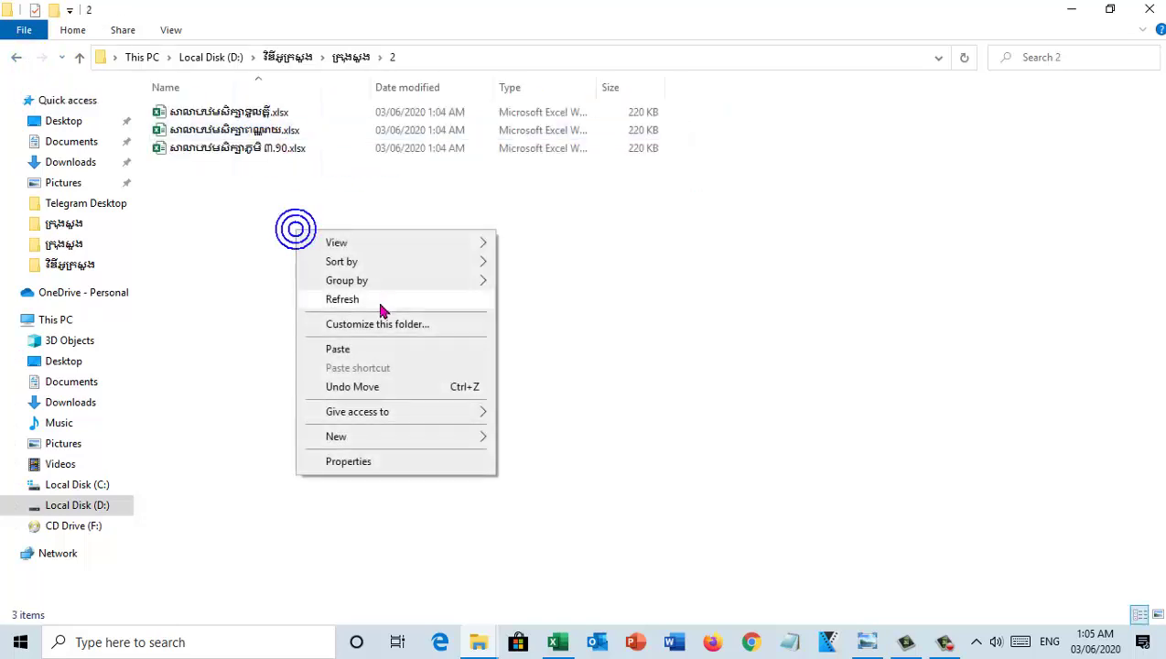
pyautogui.click(339, 349)
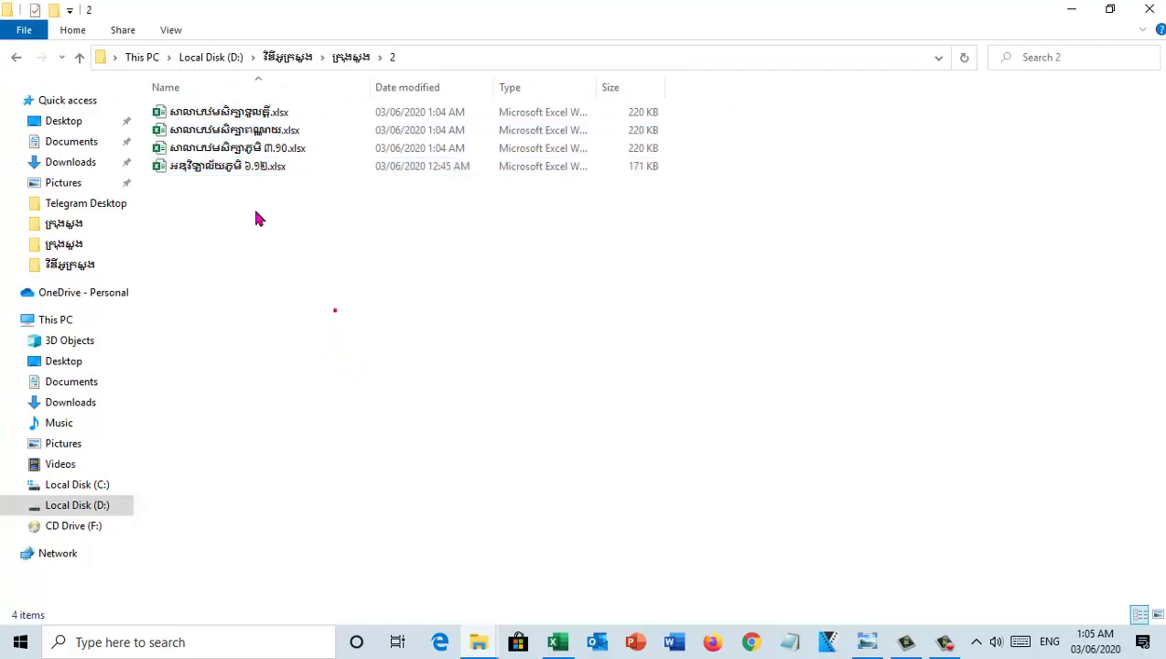
# Step: Return to 2. Report-DoEx.xlsm, run the report consolidation again, and dismiss the error message
pyautogui.click(18, 58)
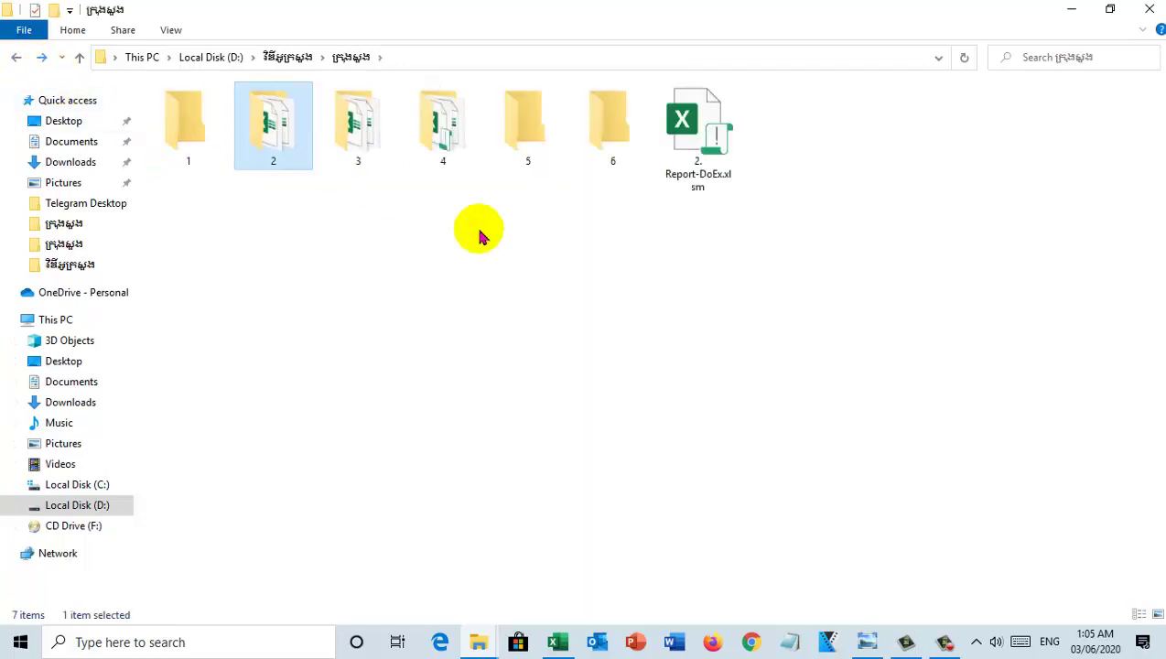
pyautogui.click(555, 644)
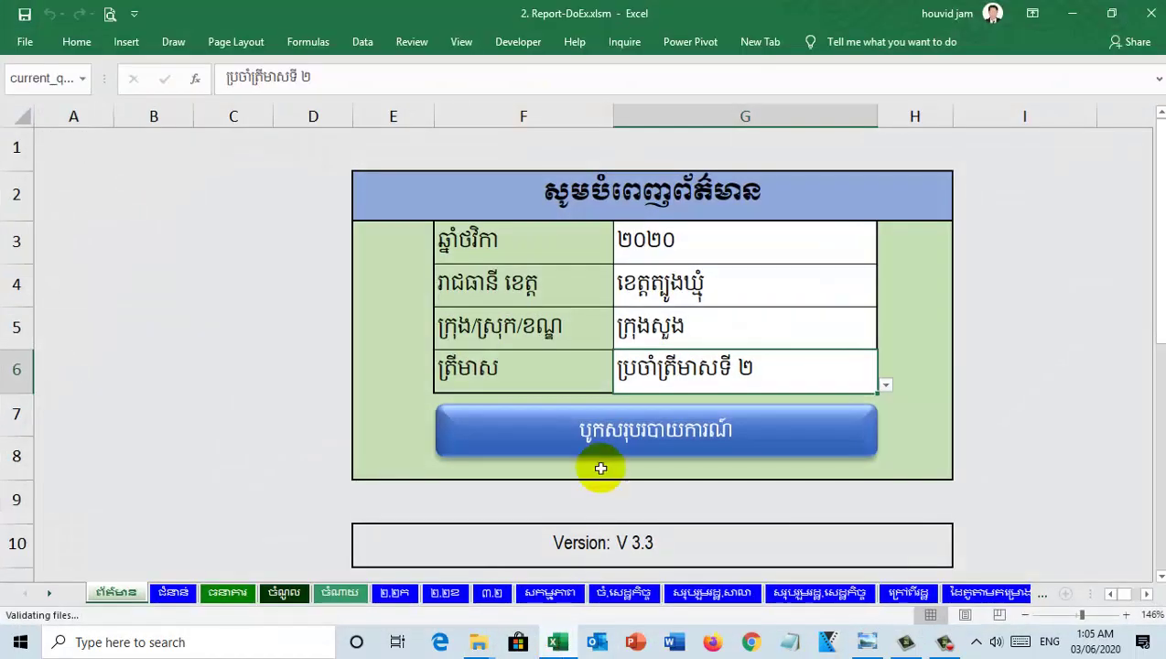
pyautogui.click(645, 434)
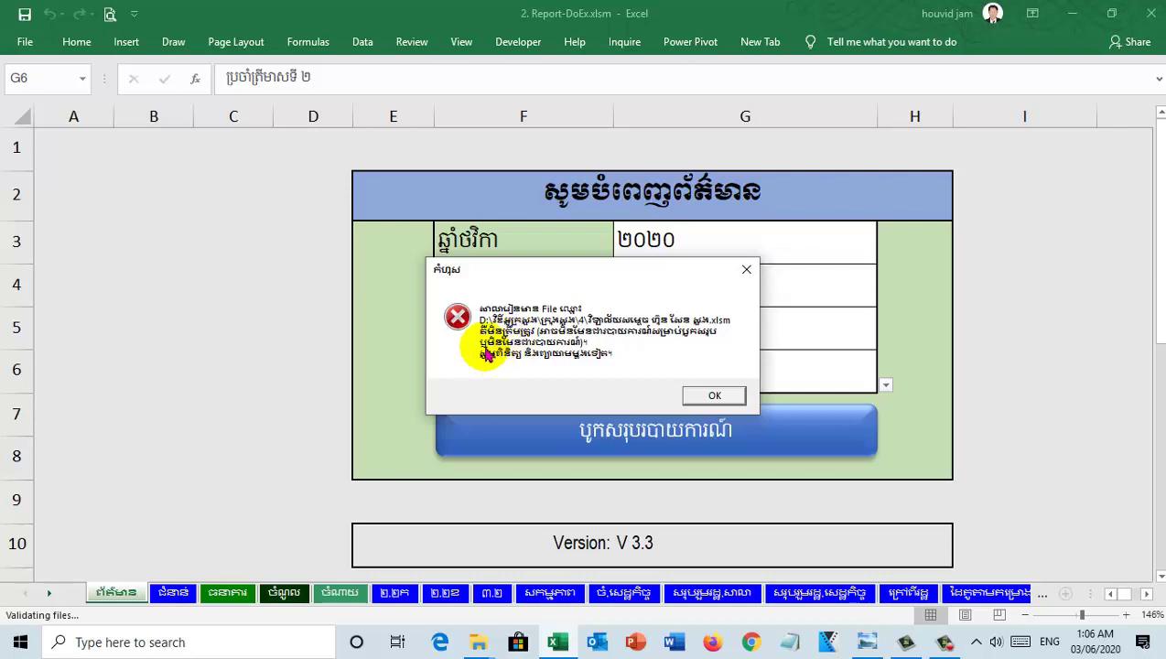
pyautogui.click(746, 270)
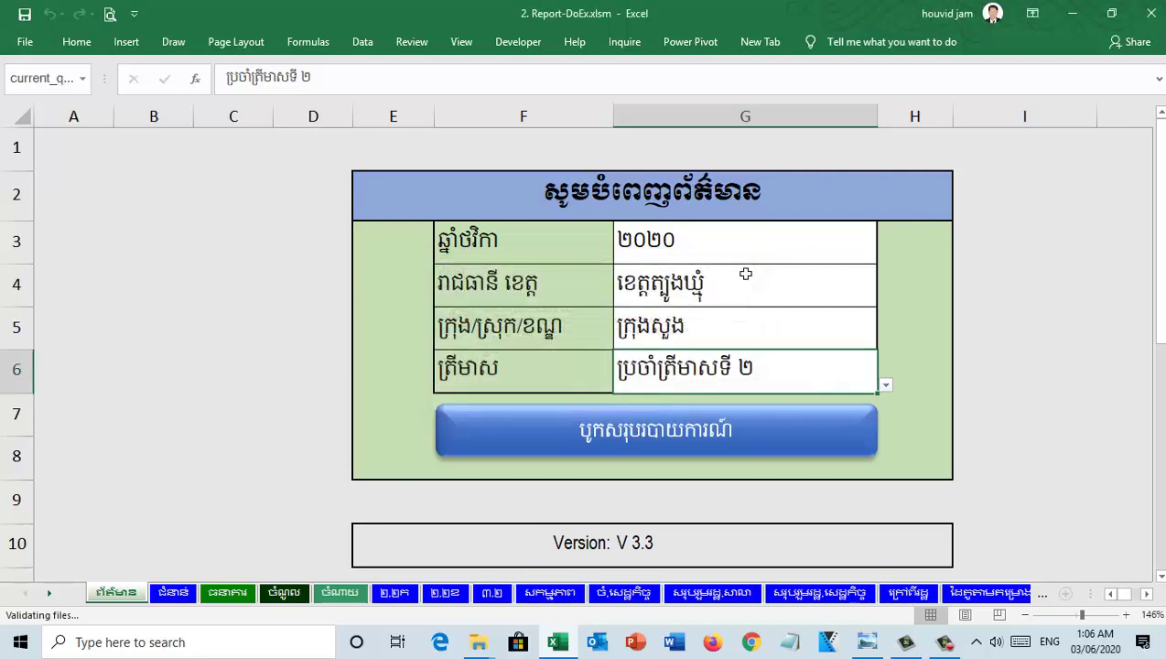
# Step: Delete the macro-enabled file វិទ្យាល័យសម្តេច ហ៊ុន សែន សួង.xlsm from folder 4 of ក្រុងសួង
pyautogui.click(1073, 14)
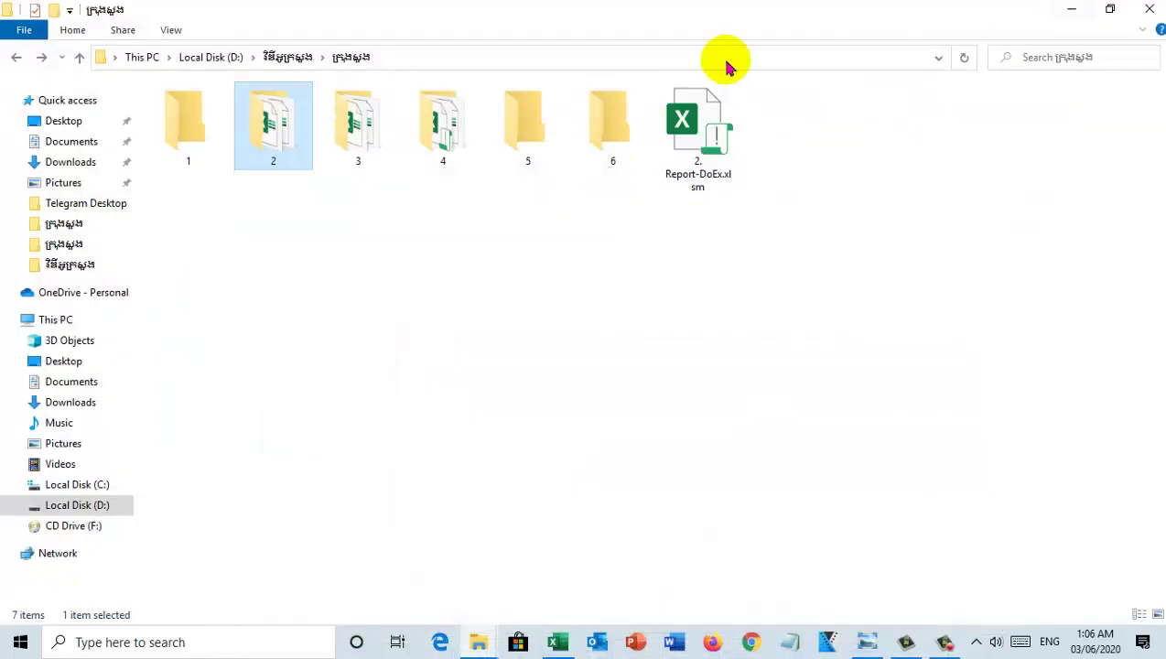
pyautogui.doubleClick(456, 139)
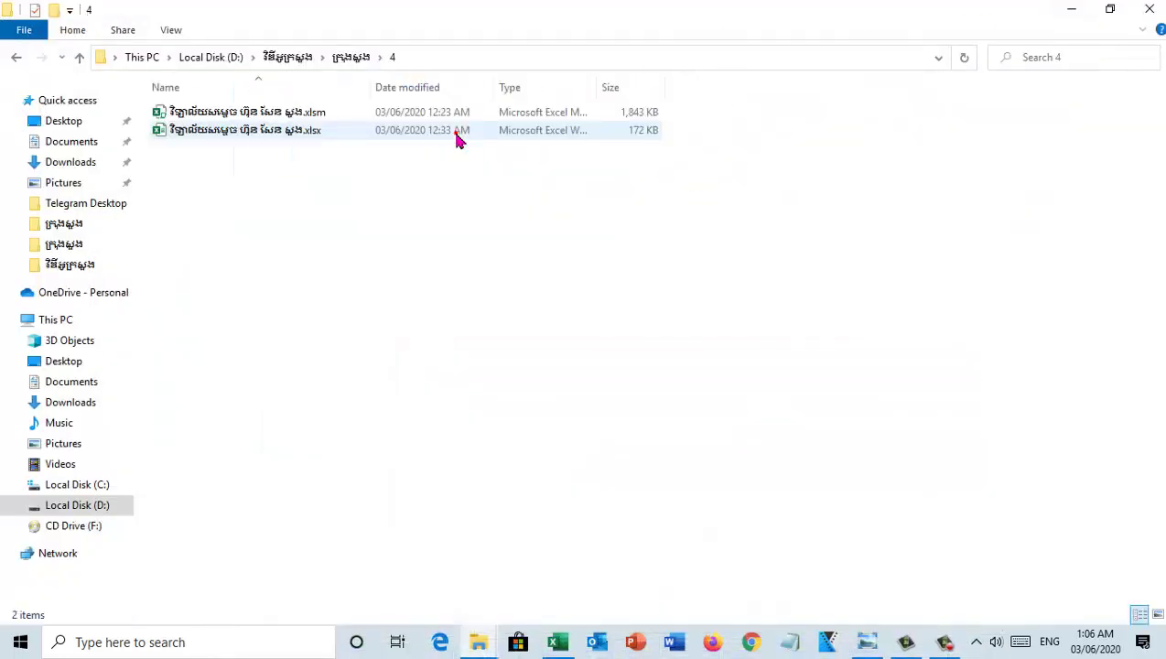
pyautogui.click(340, 119)
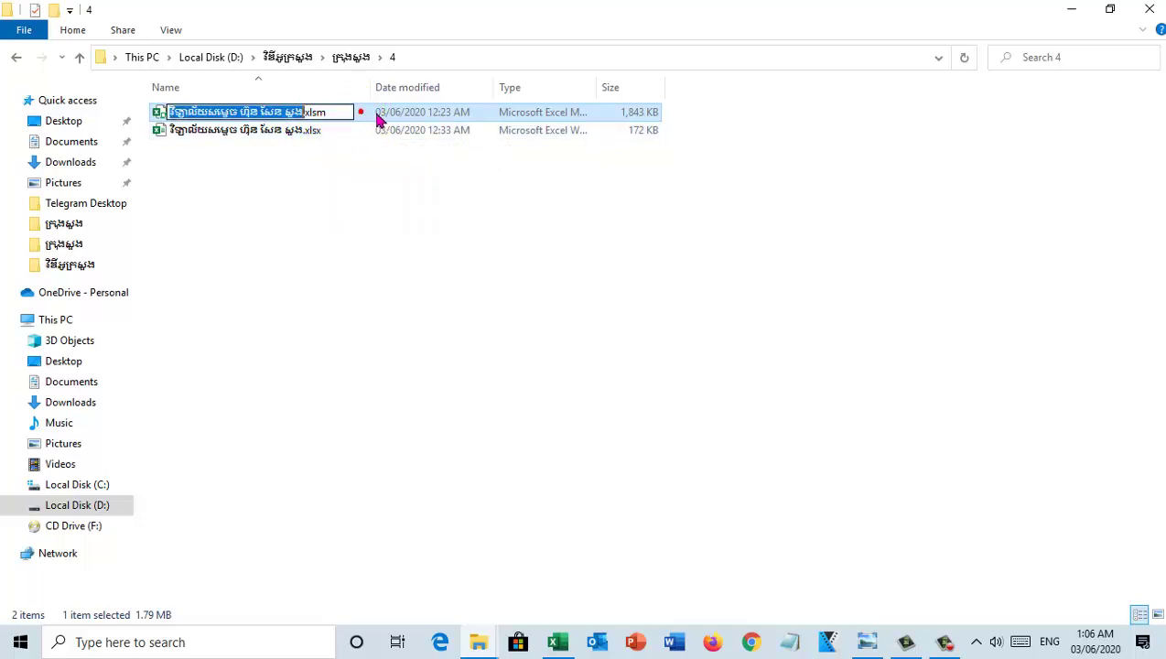
pyautogui.press('Escape')
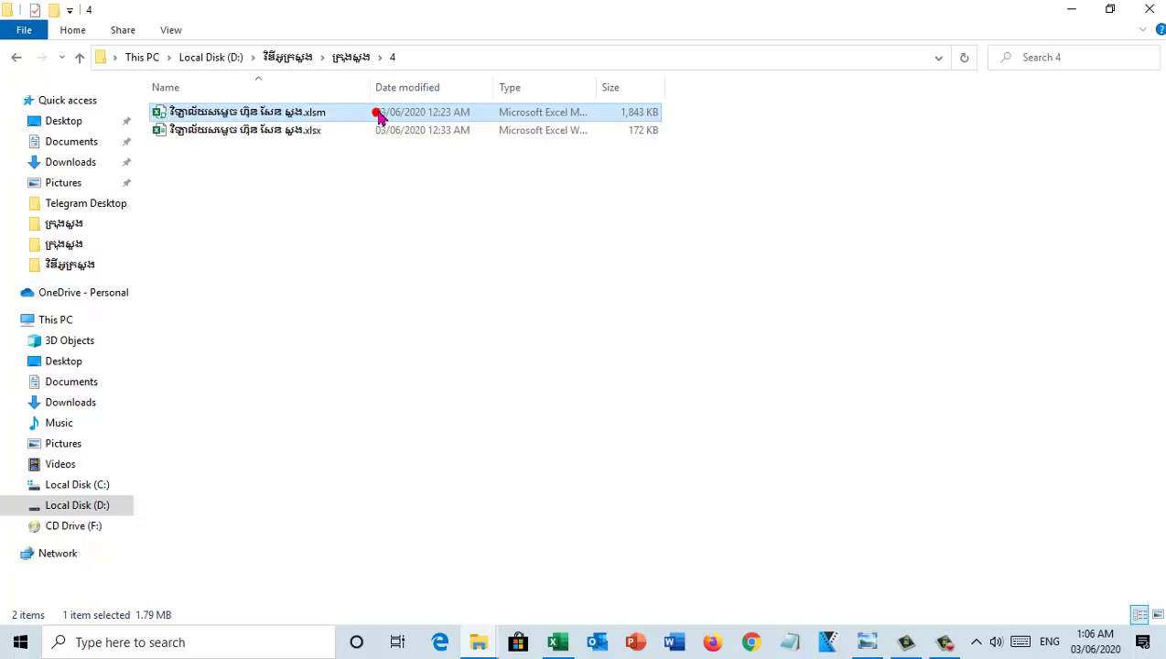
pyautogui.press('Delete')
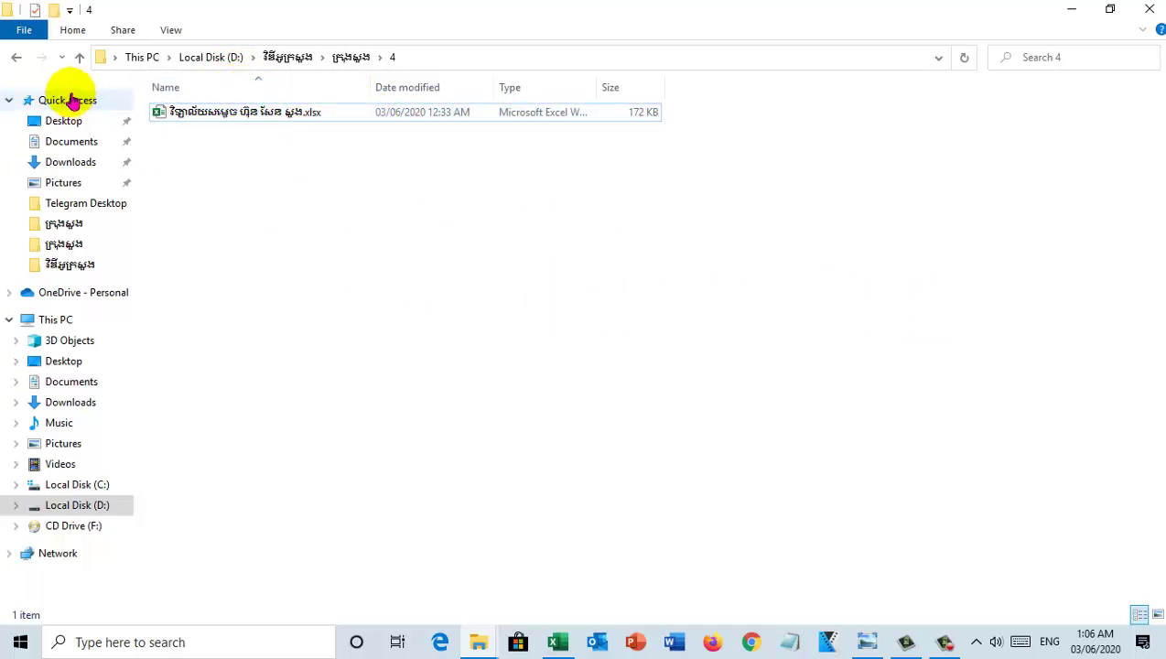
# Step: Go back to the ក្រុងសួង folder, rerun the consolidation in 2. Report-DoEx.xlsm for the second quarter, and close the completion message
pyautogui.click(14, 56)
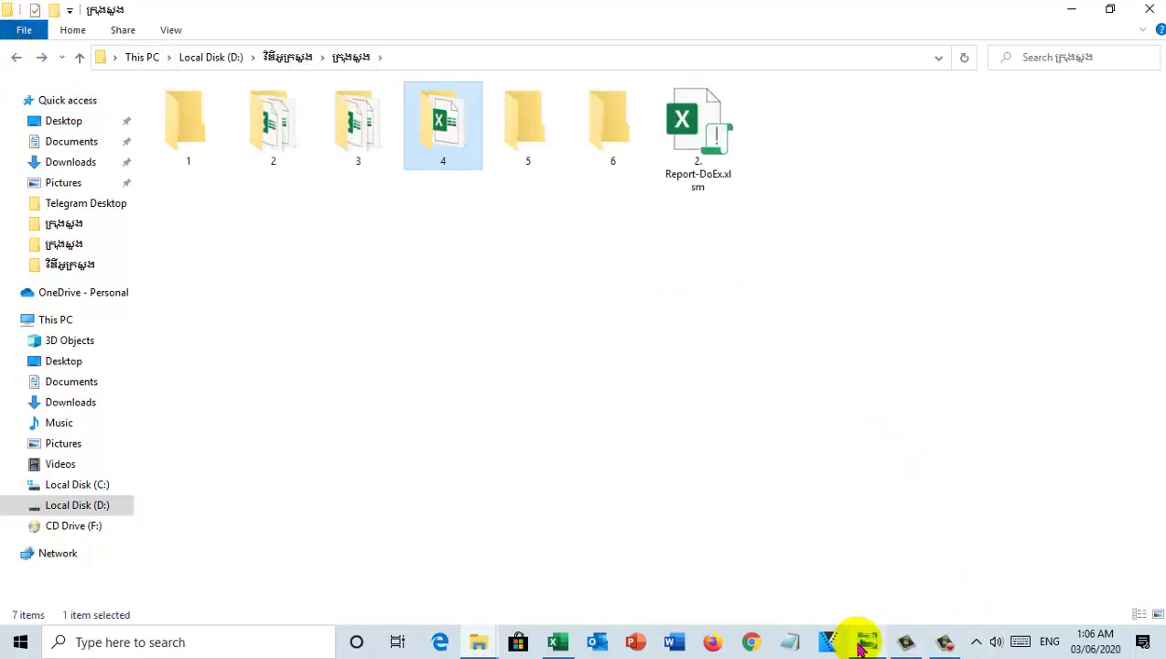
pyautogui.click(556, 643)
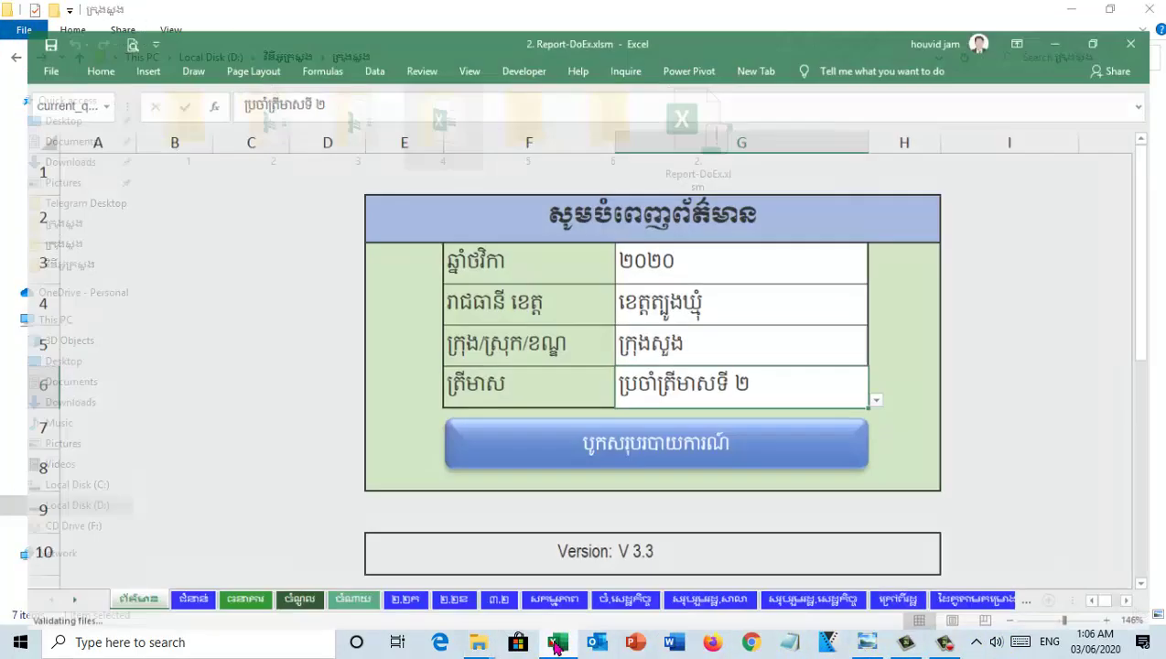
pyautogui.click(915, 324)
pyautogui.scroll(-1, 703, 393)
pyautogui.click(660, 302)
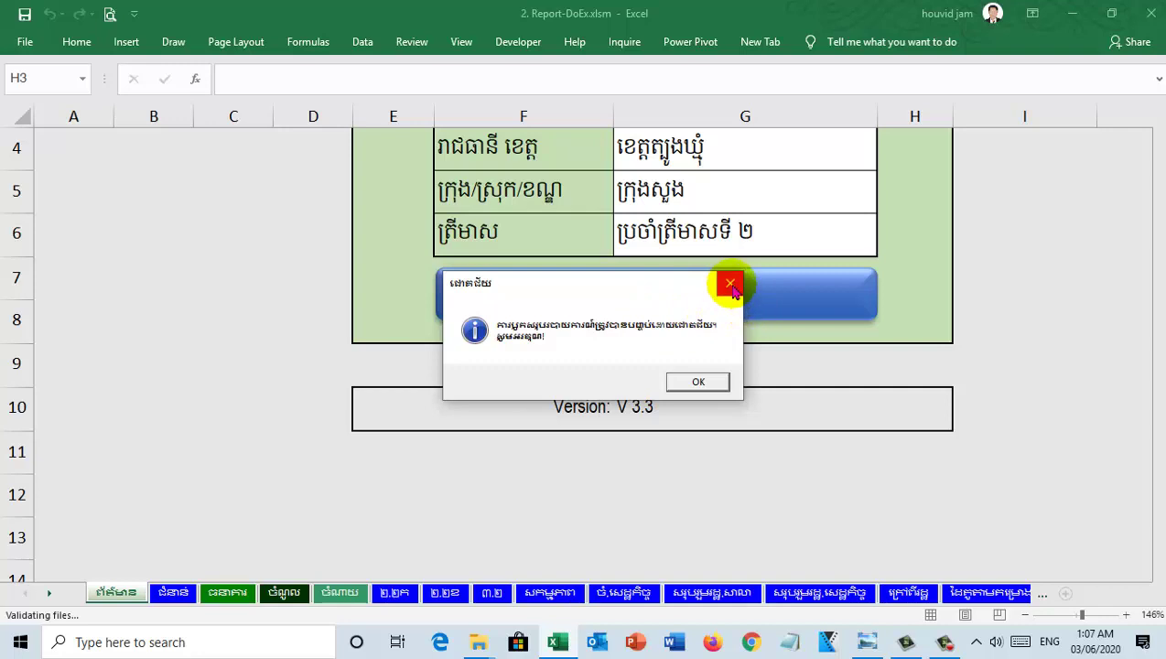
pyautogui.click(699, 382)
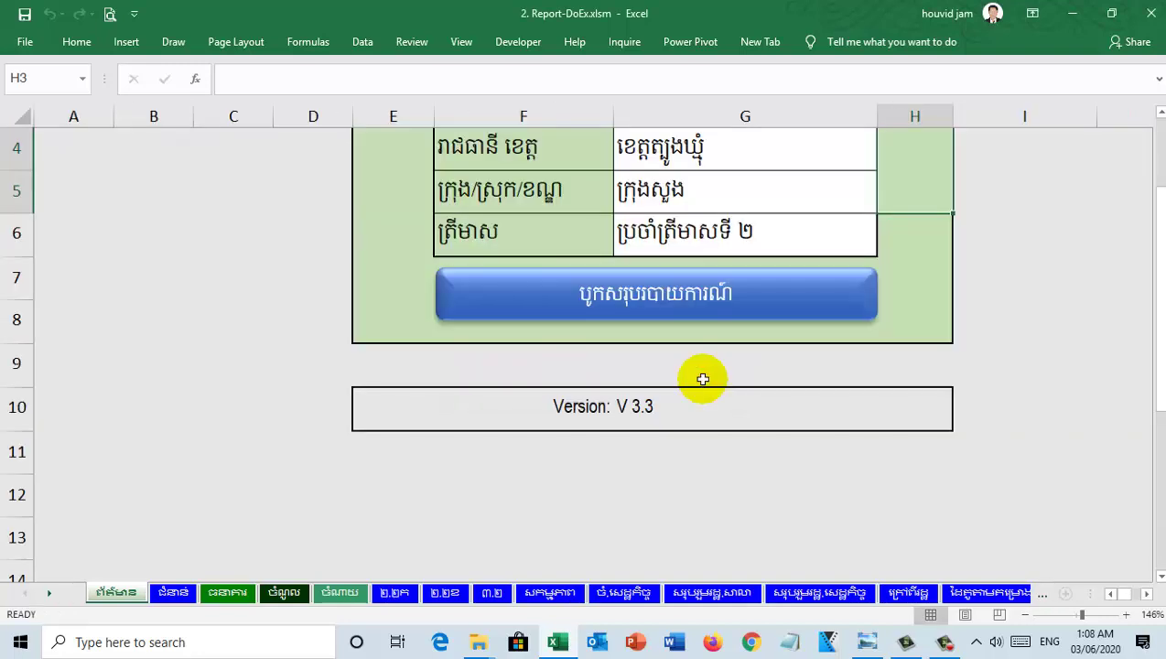
pyautogui.scroll(1, 702, 377)
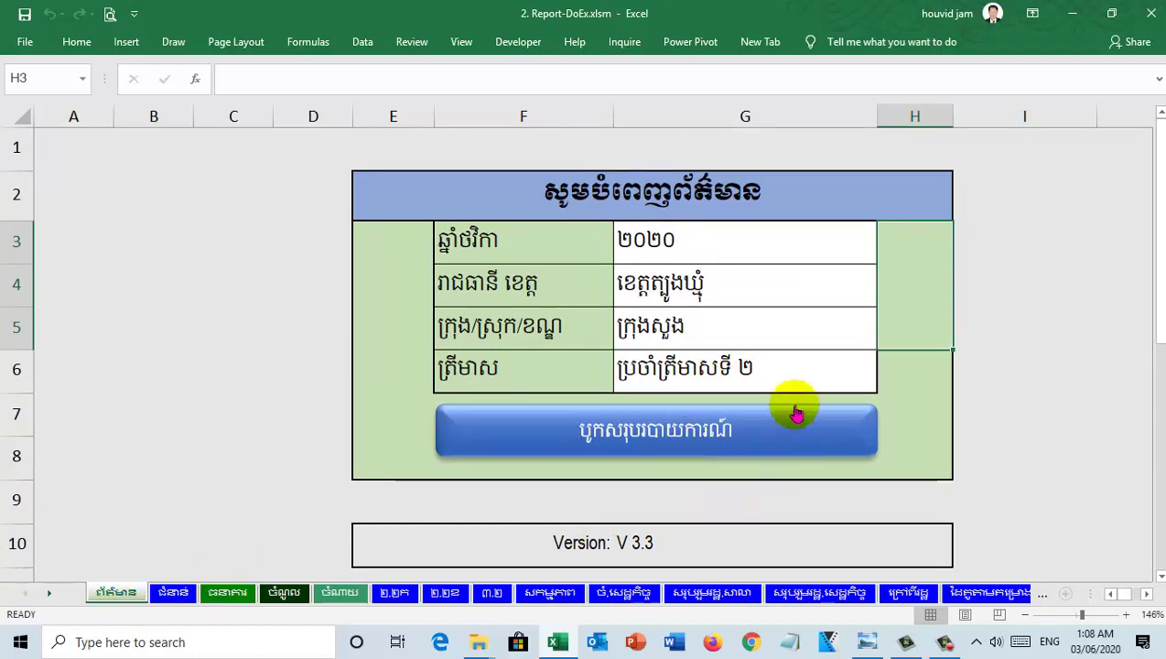
# Step: Examine the file names, school names and version entries listed on the ជំនាន់ sheet
pyautogui.click(173, 593)
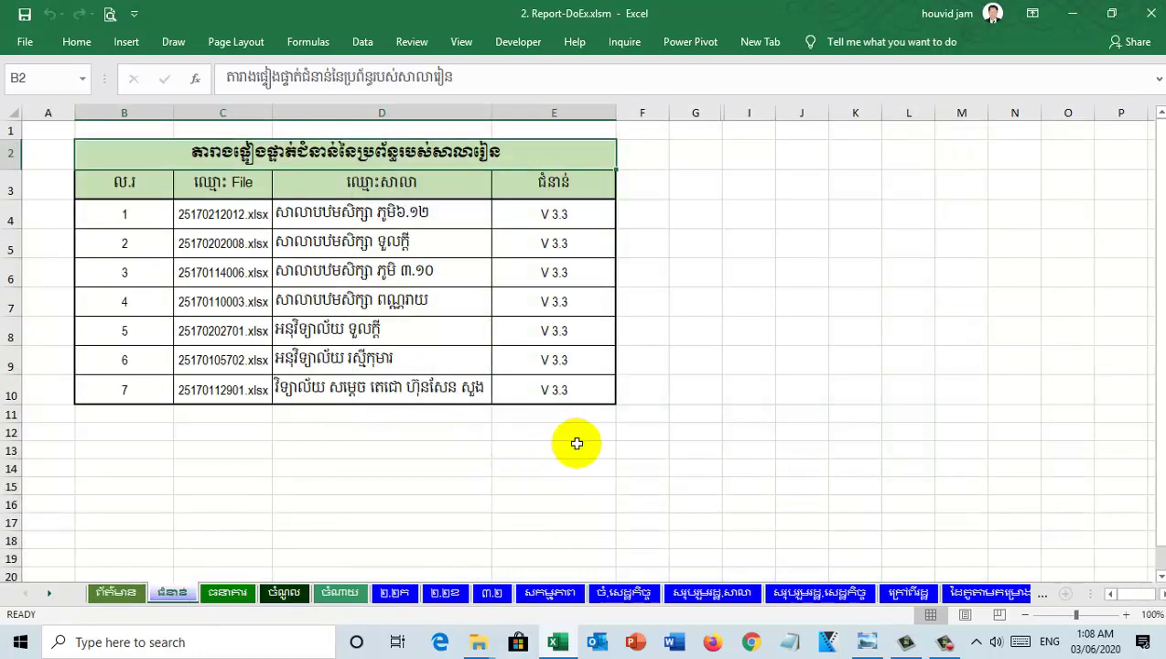
pyautogui.moveTo(538, 212); pyautogui.dragTo(536, 390)
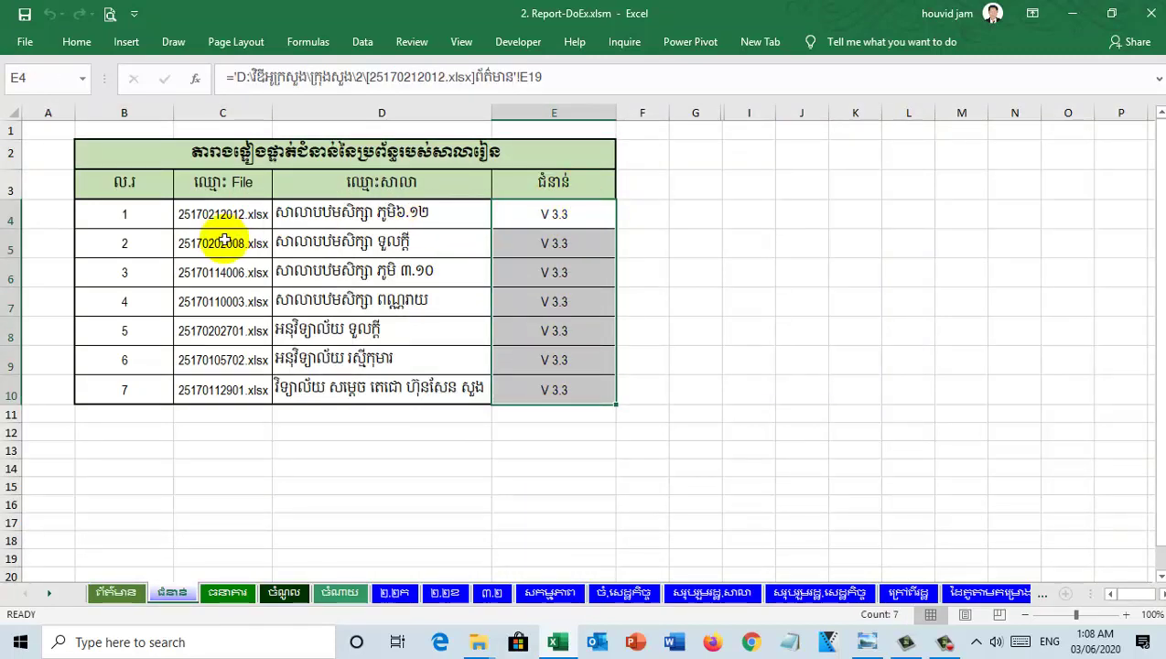
pyautogui.moveTo(160, 212); pyautogui.dragTo(415, 382)
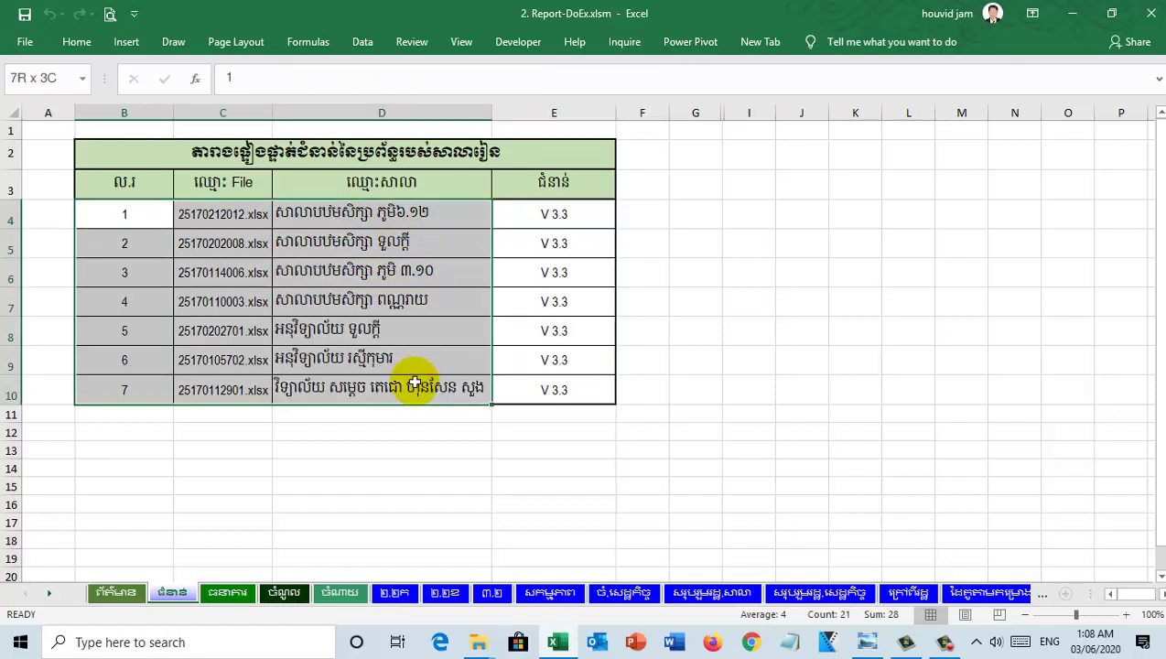
pyautogui.click(372, 210)
pyautogui.click(388, 245)
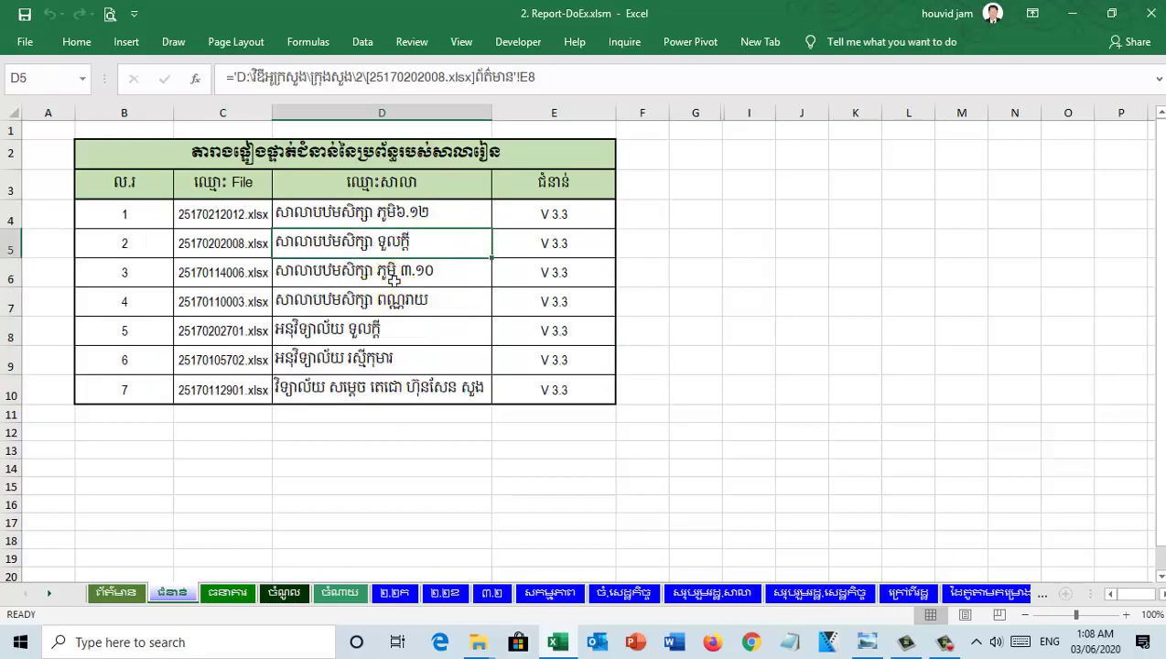
pyautogui.click(395, 273)
pyautogui.click(403, 302)
pyautogui.moveTo(389, 329); pyautogui.dragTo(393, 357)
pyautogui.click(443, 401)
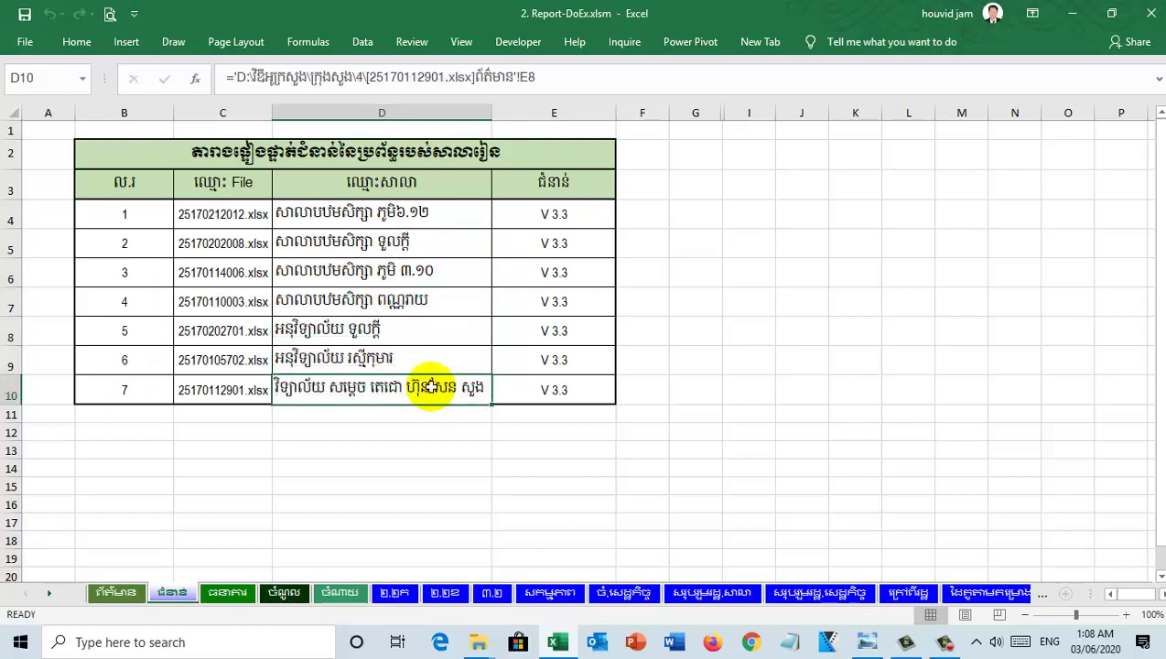
# Step: Look through the consolidated bank transactions of each school on the ធនាការ sheet
pyautogui.click(236, 595)
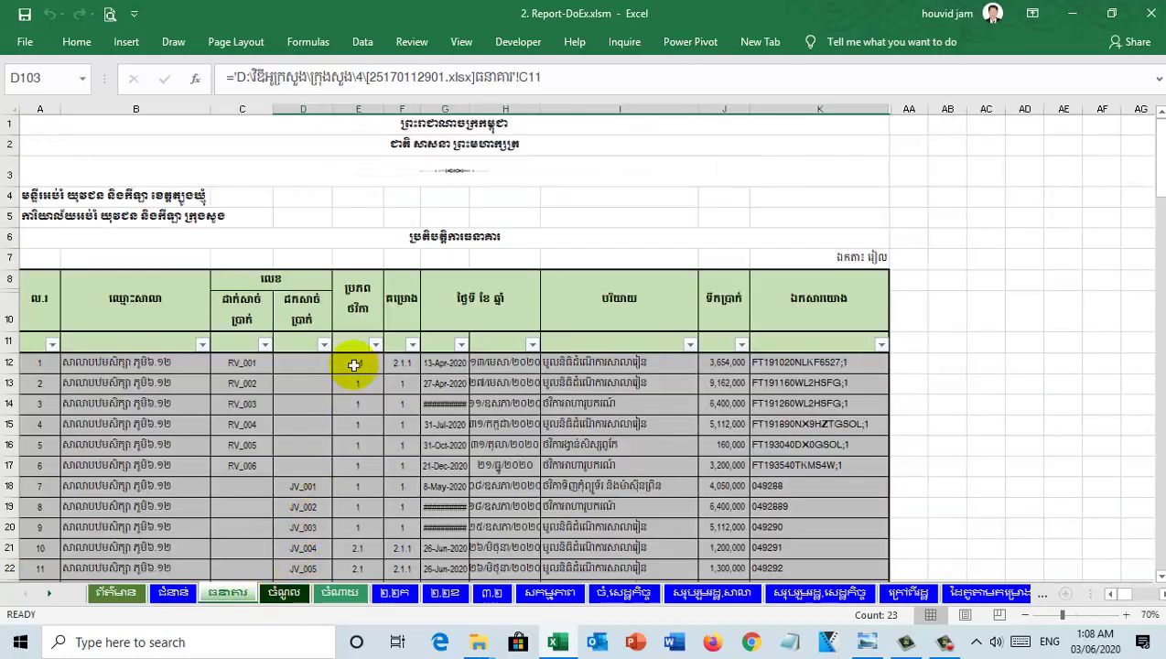
pyautogui.scroll(-2, 347, 398)
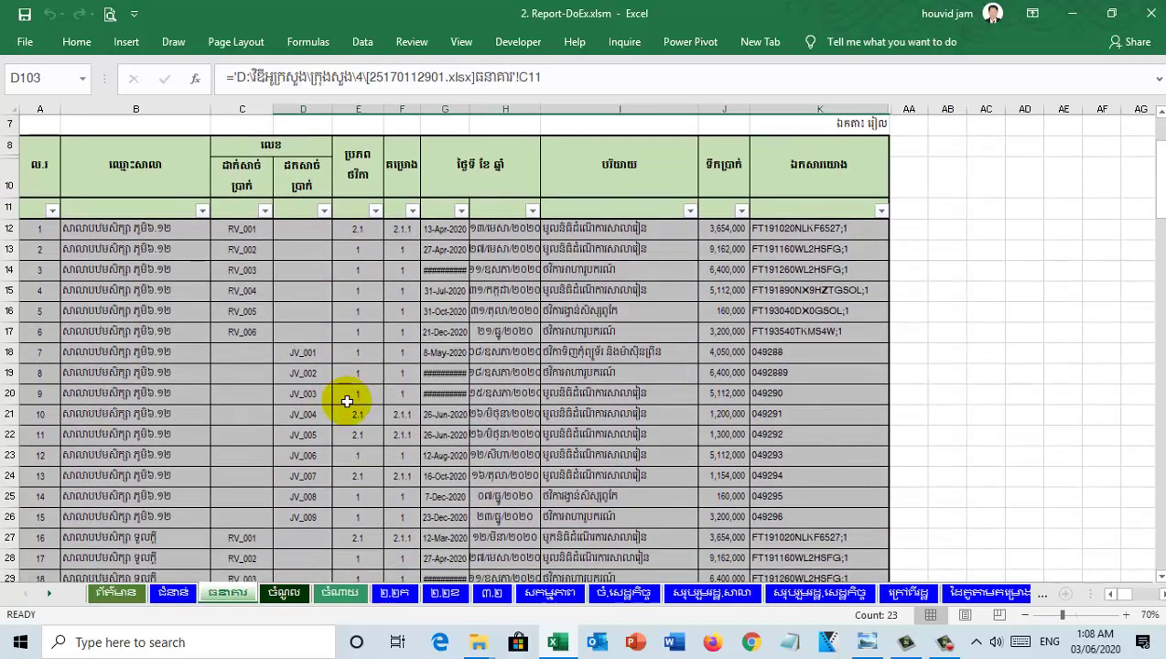
pyautogui.scroll(2, 347, 403)
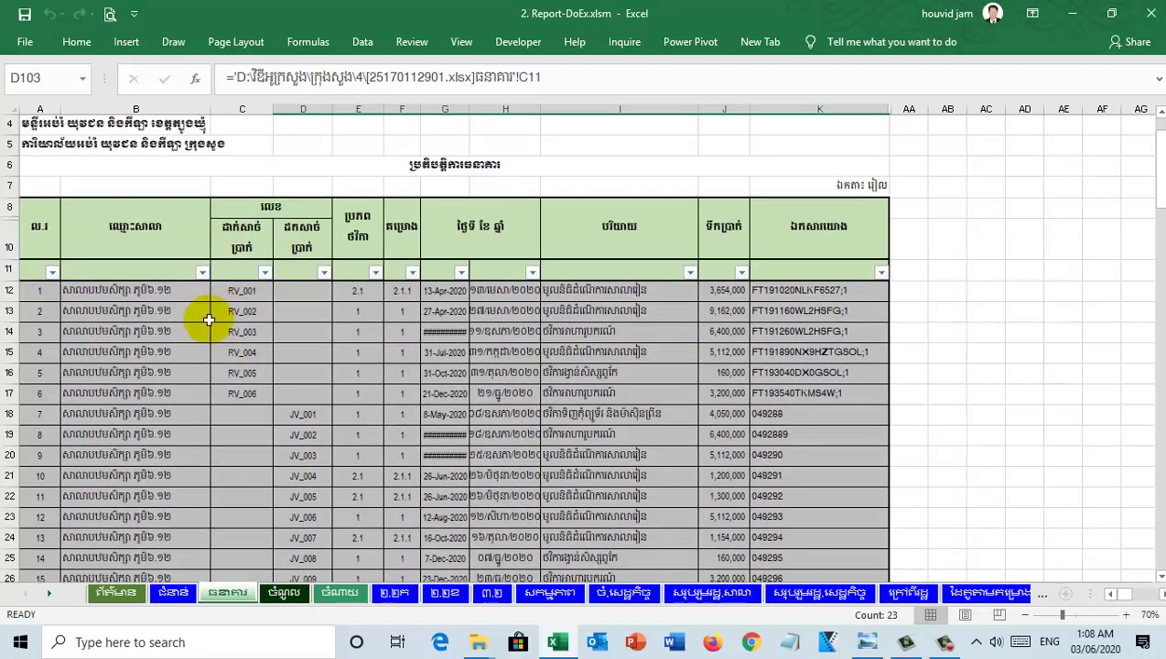
pyautogui.scroll(-3, 208, 325)
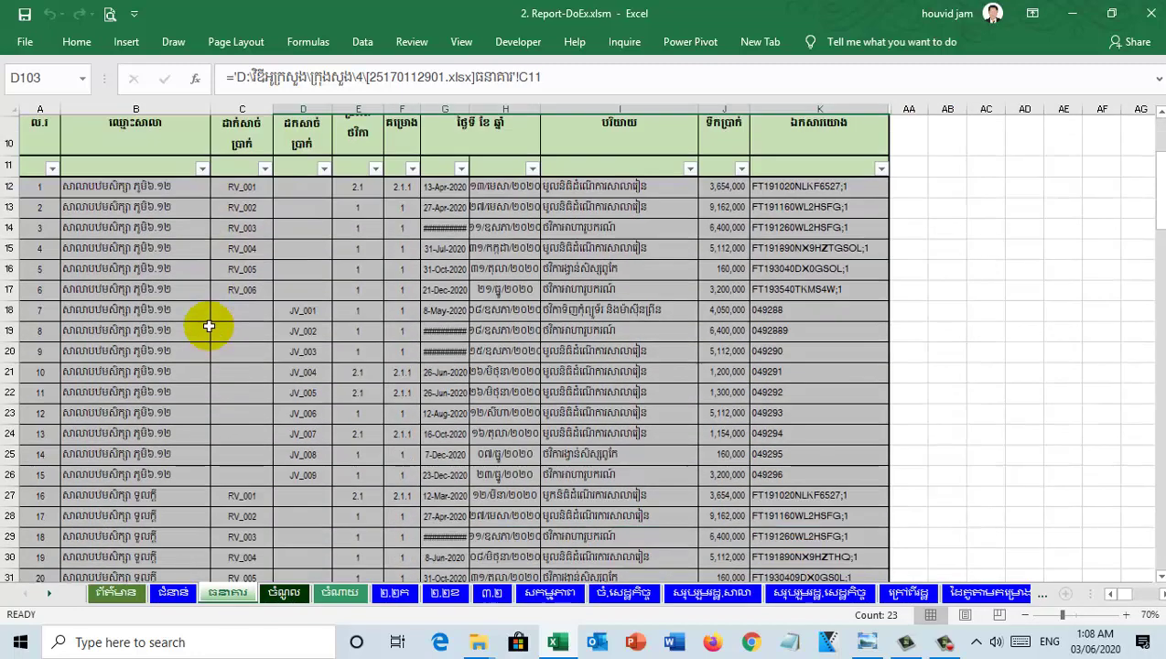
pyautogui.click(194, 188)
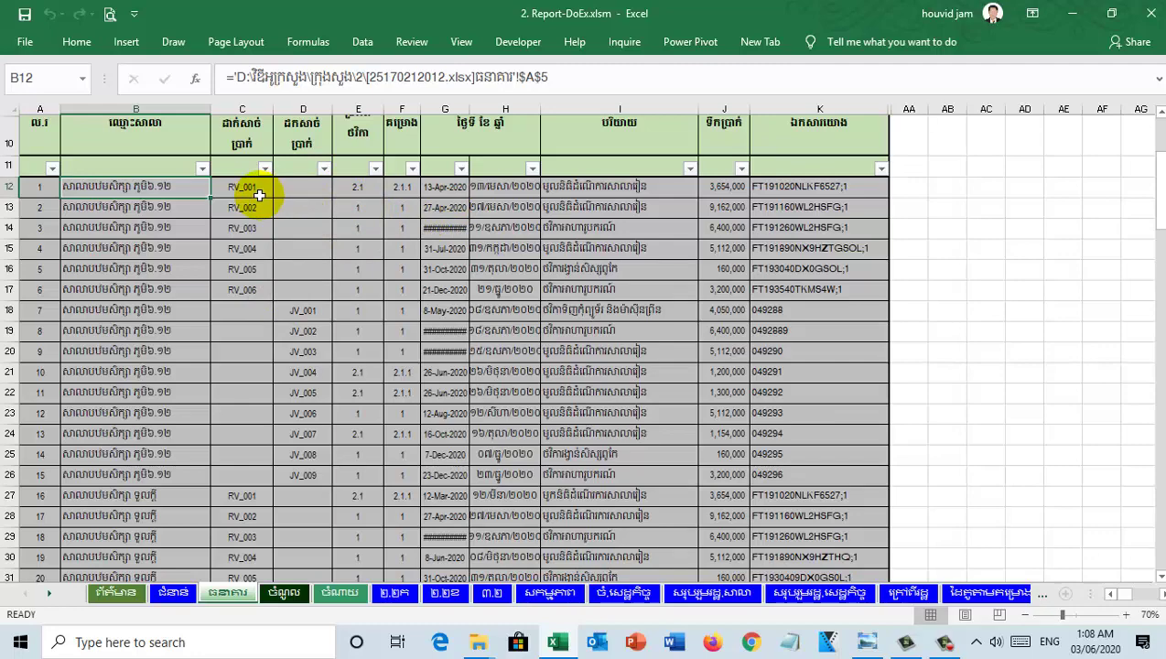
pyautogui.scroll(-8, 263, 194)
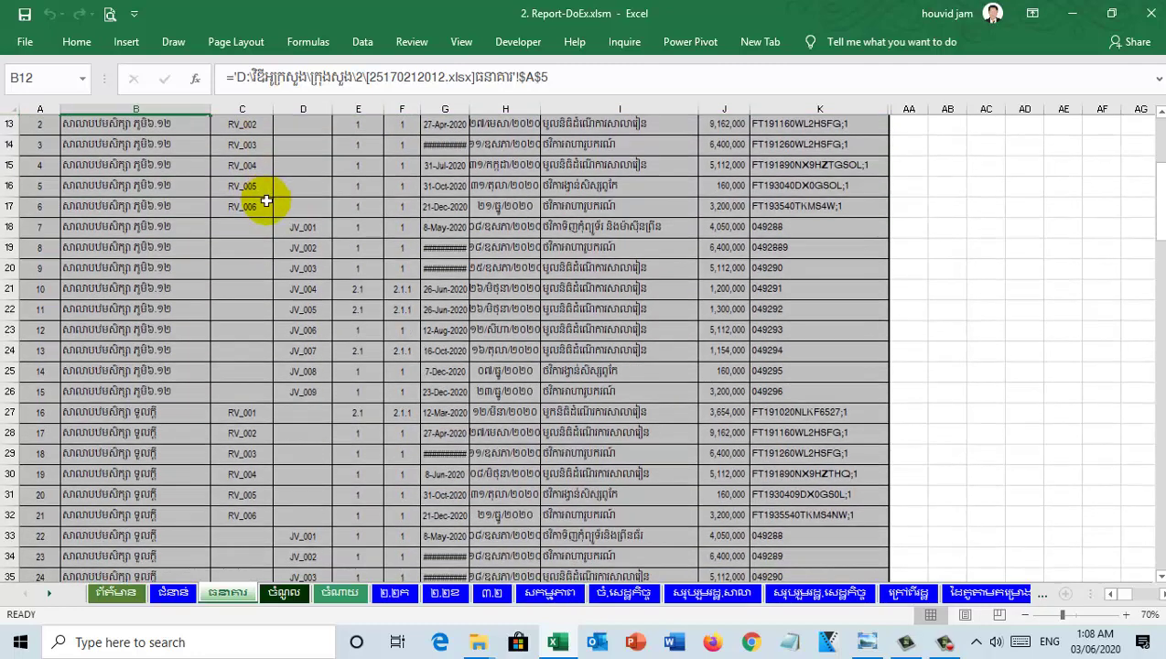
pyautogui.scroll(-8, 316, 330)
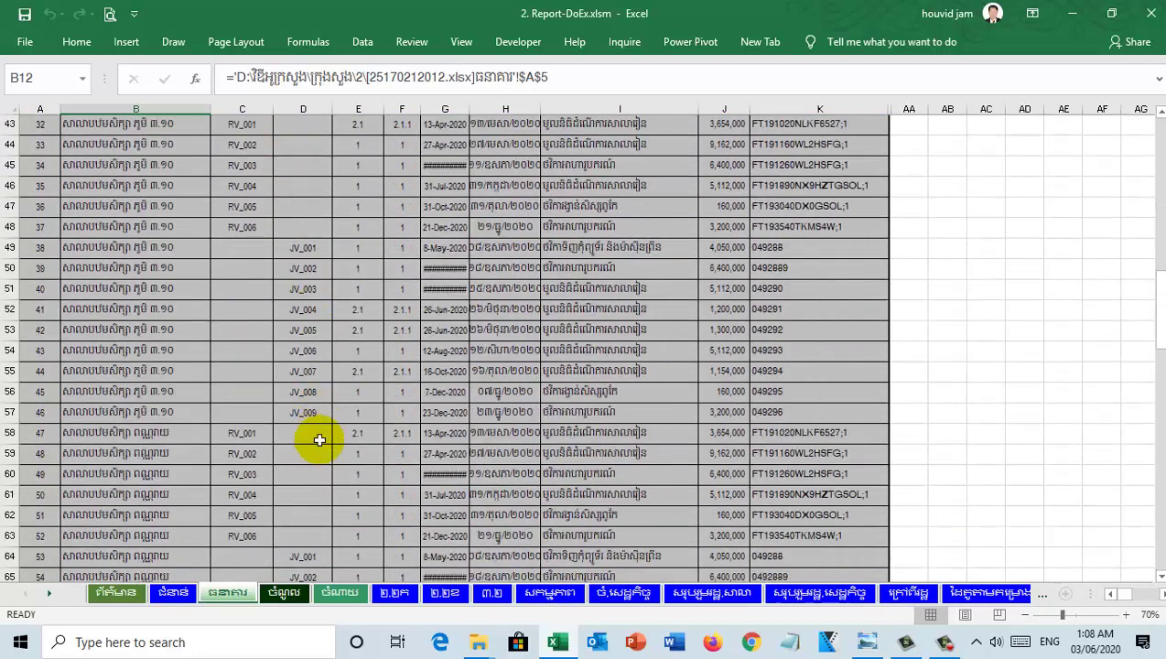
# Step: Look through the consolidated income entries of all schools on the ចំណូល sheet, from the header to the last row
pyautogui.click(284, 594)
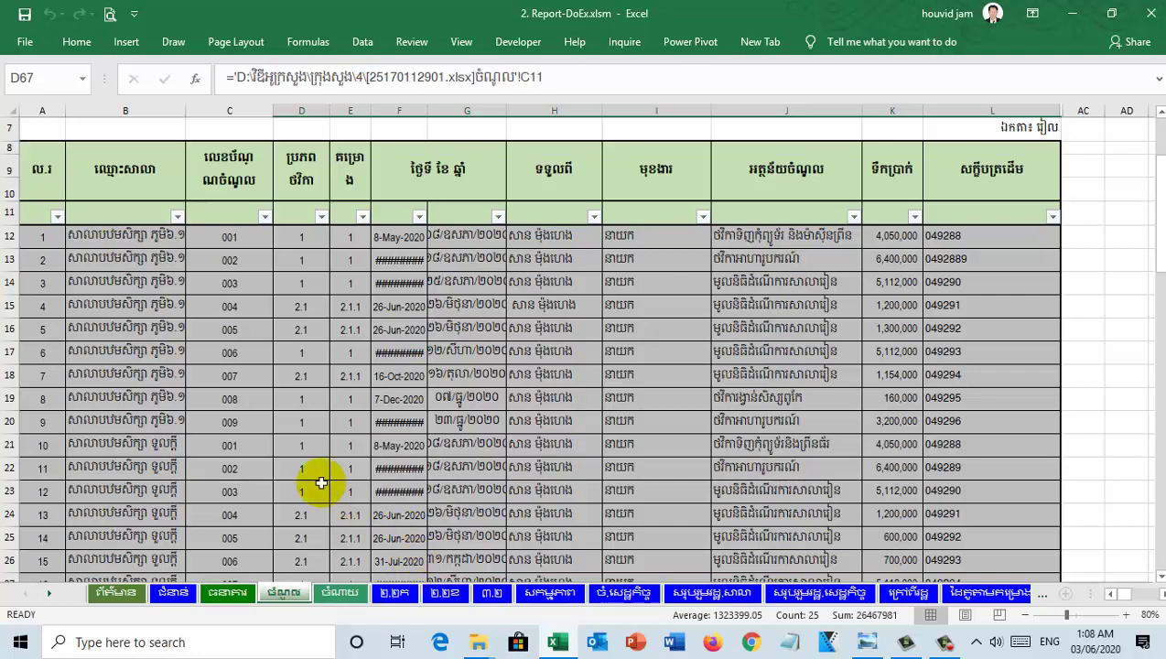
pyautogui.scroll(2, 316, 477)
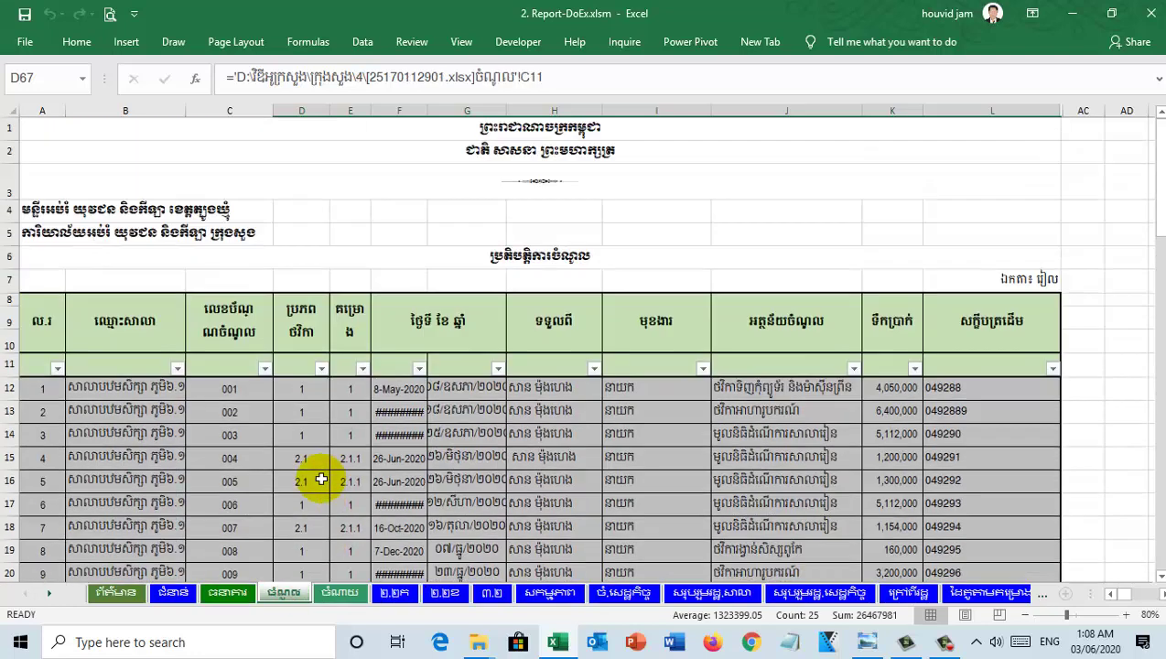
pyautogui.scroll(-2, 251, 366)
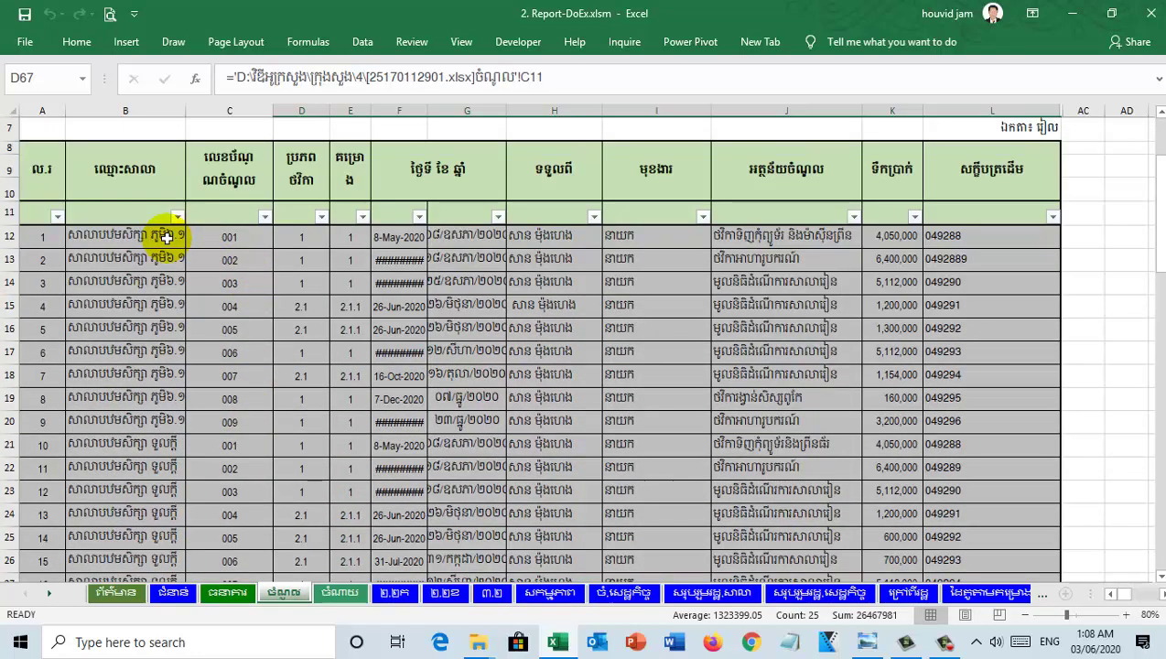
pyautogui.moveTo(167, 237); pyautogui.dragTo(904, 421)
pyautogui.scroll(-3, 650, 464)
pyautogui.scroll(-3, 362, 369)
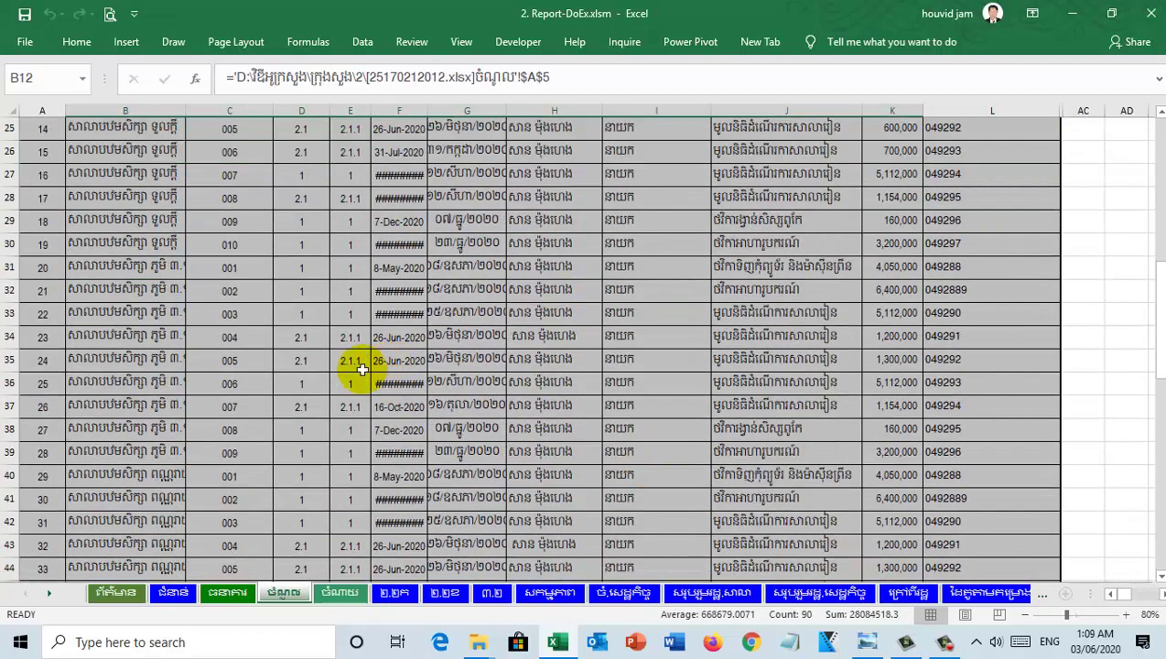
pyautogui.scroll(-5, 363, 369)
pyautogui.scroll(-4, 333, 381)
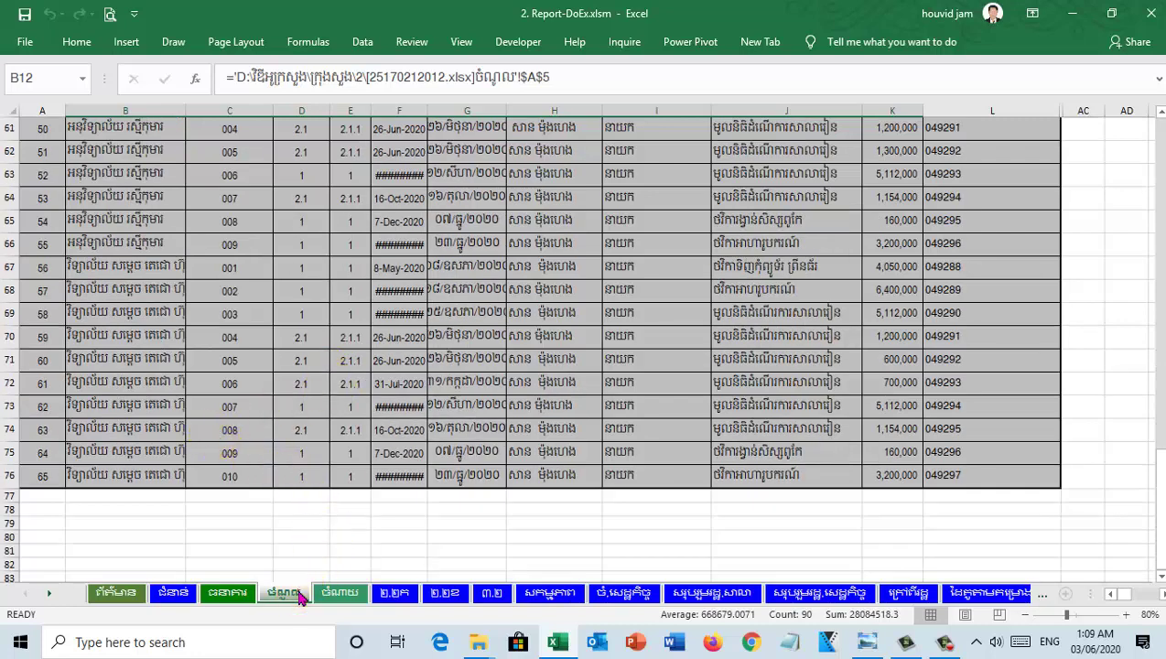
pyautogui.click(293, 495)
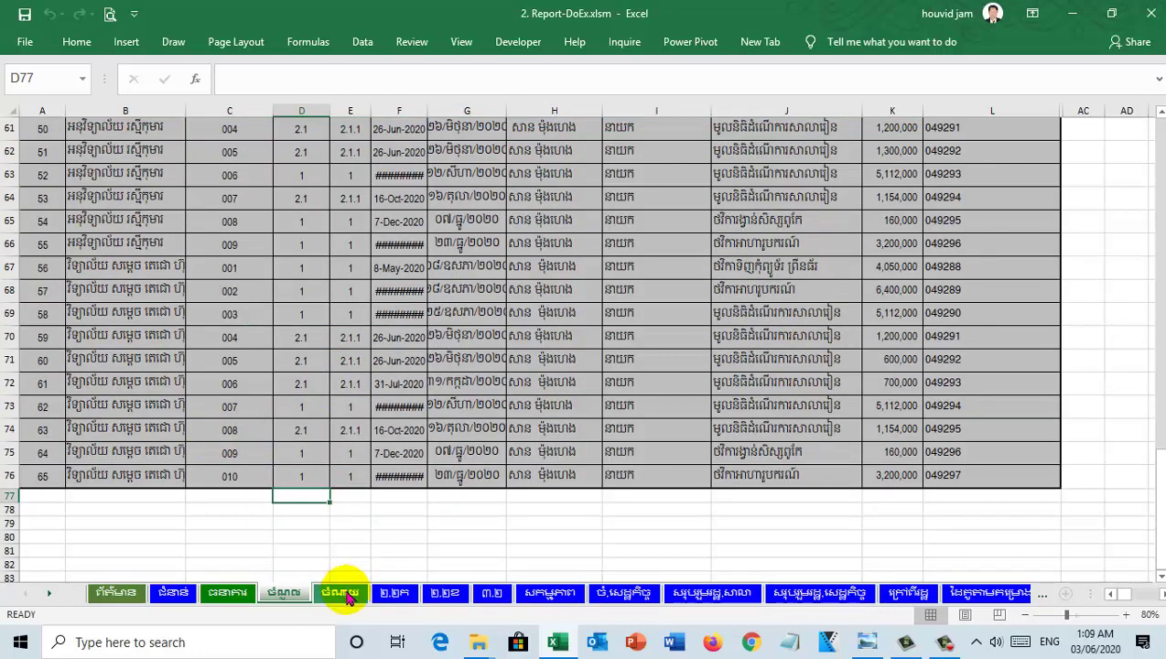
# Step: Look through the consolidated expense entries of the schools on the ចំណាយ sheet, including the columns at its far end
pyautogui.click(339, 593)
pyautogui.scroll(15, 276, 337)
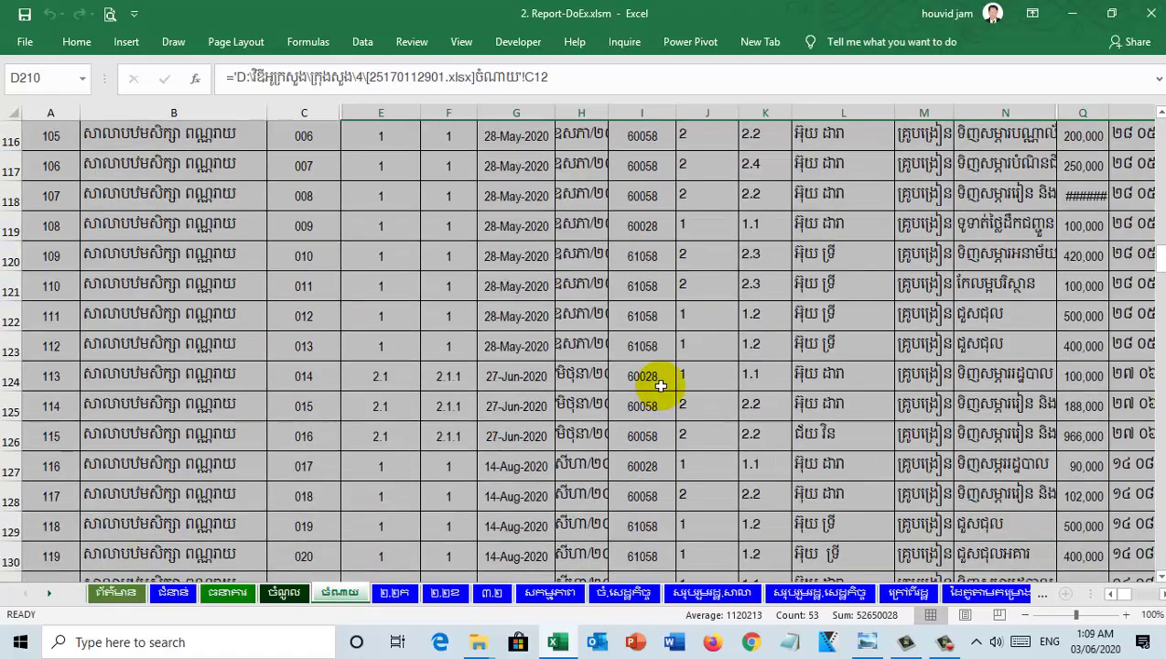
pyautogui.scroll(20, 666, 389)
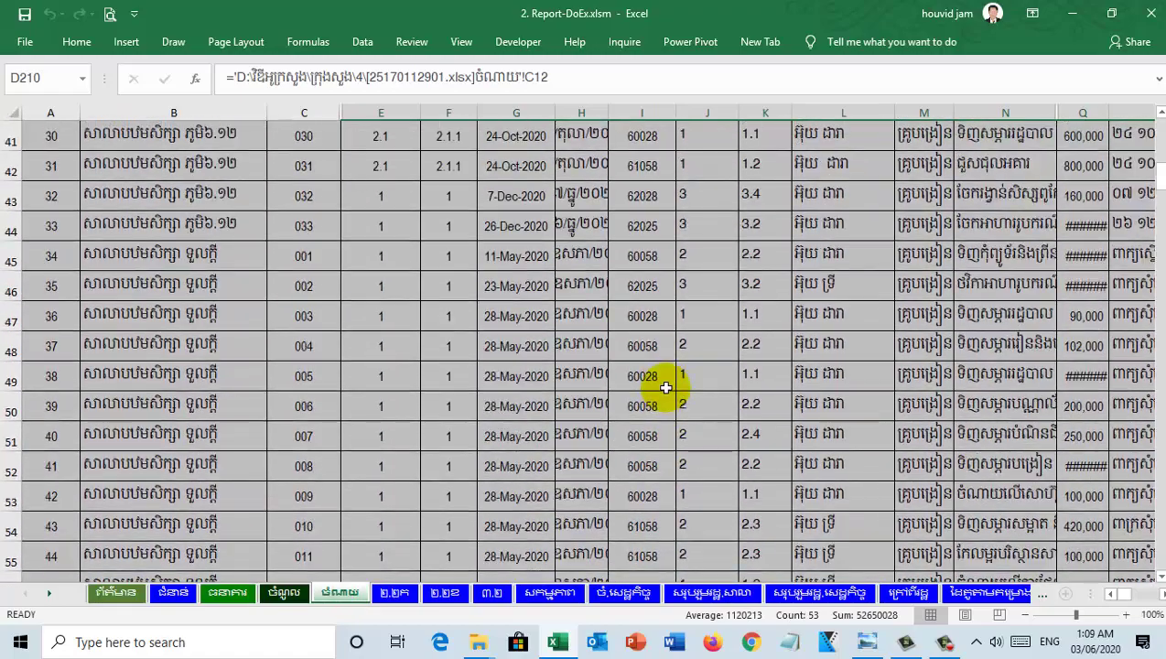
pyautogui.scroll(1, 665, 403)
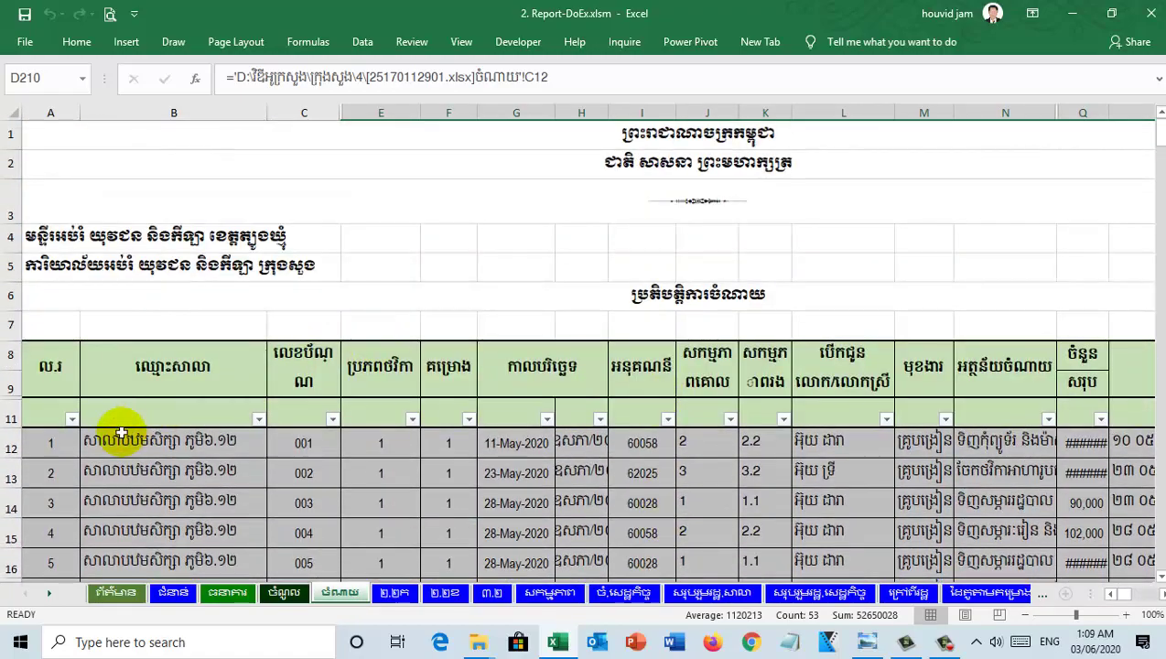
pyautogui.scroll(-1, 117, 430)
pyautogui.moveTo(50, 349); pyautogui.dragTo(993, 568)
pyautogui.scroll(-4, 641, 453)
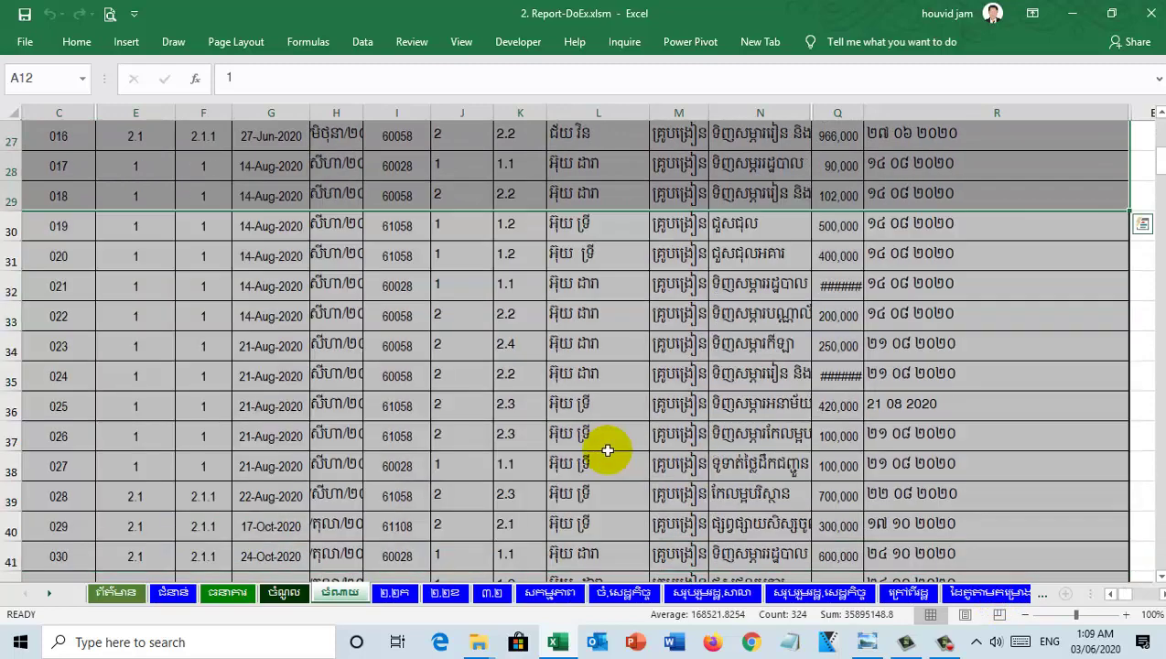
pyautogui.click(398, 377)
pyautogui.scroll(-3, 366, 421)
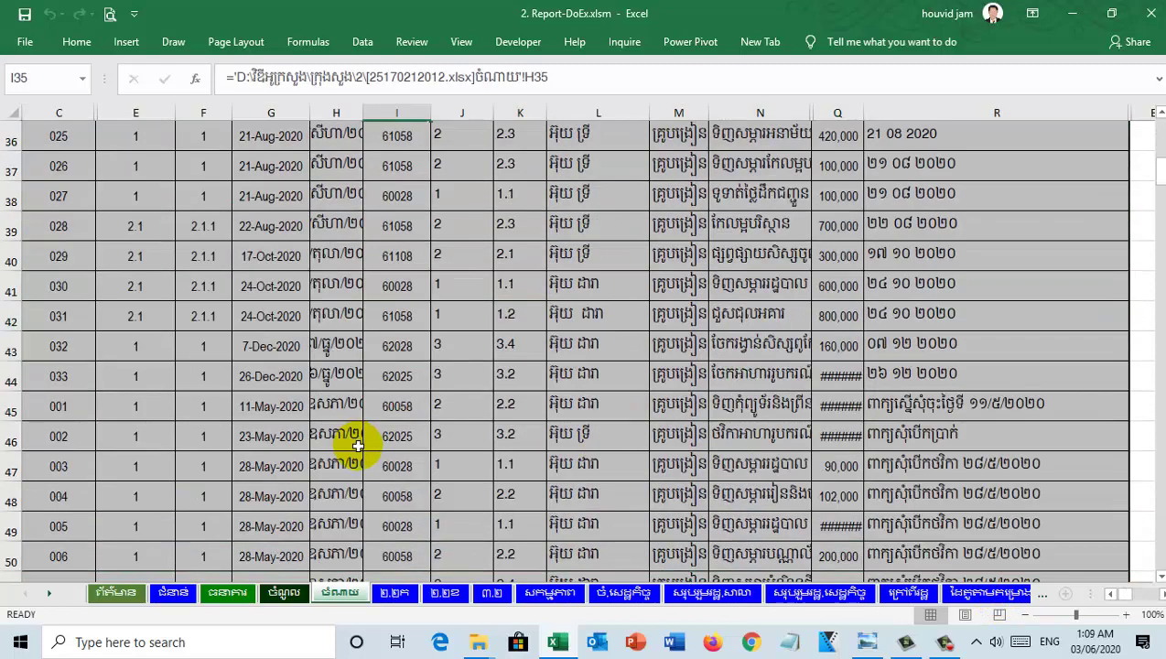
# Step: Review the second-quarter budget and expense summary by school level and by individual school on the ២.២ក sheet
pyautogui.click(395, 593)
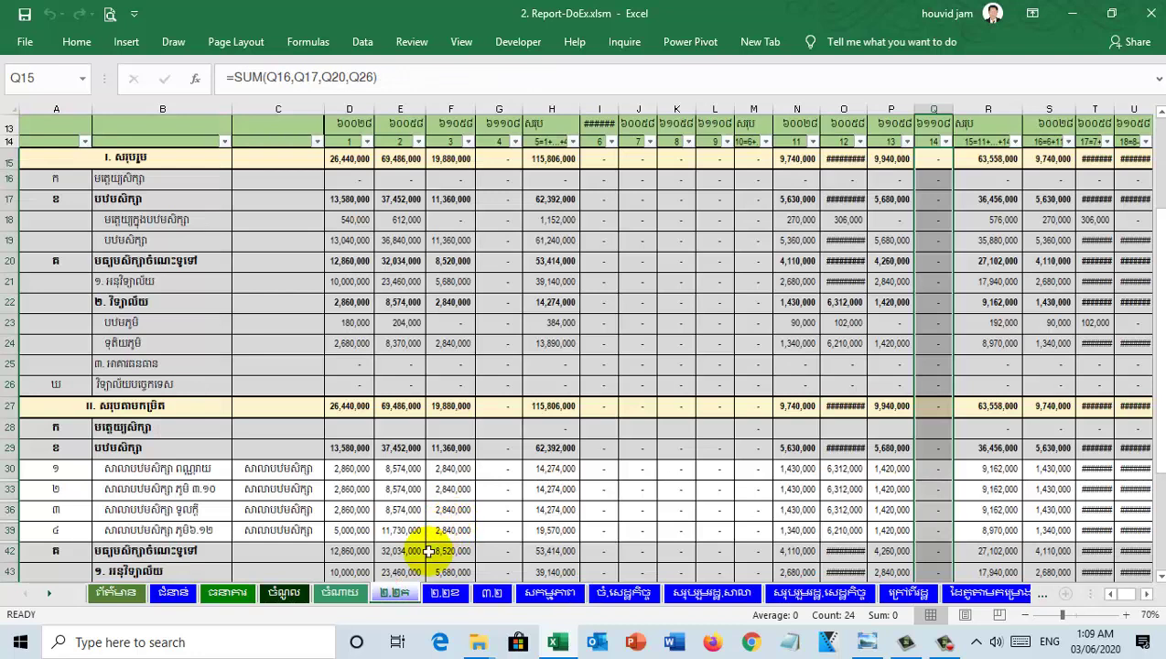
pyautogui.scroll(3, 454, 355)
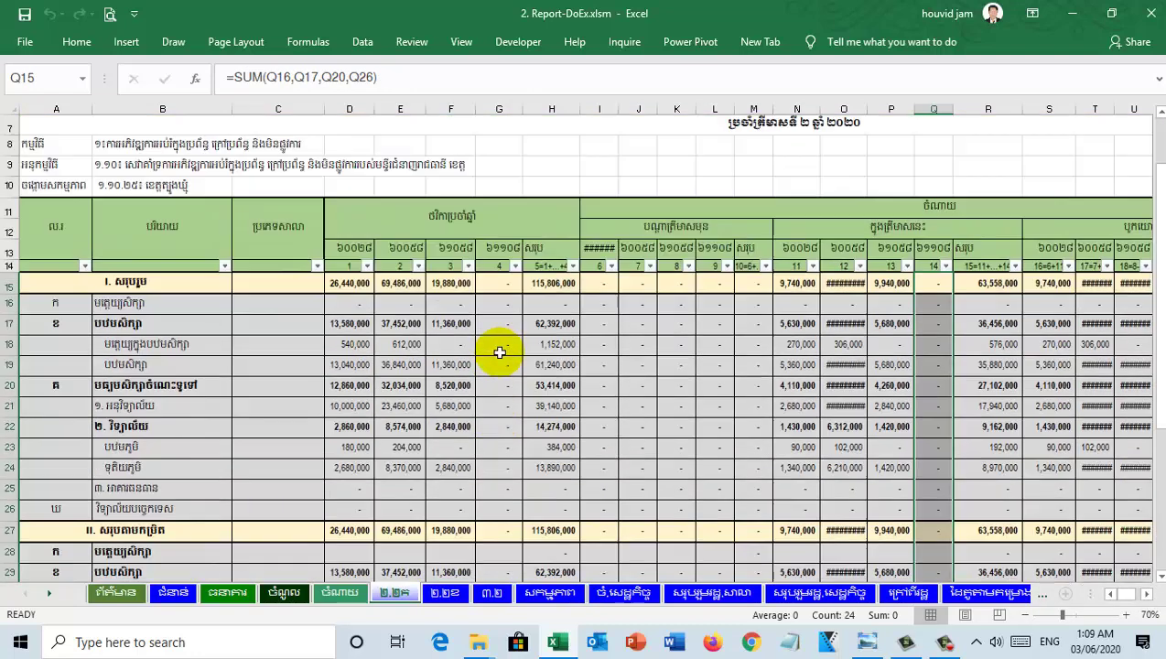
pyautogui.scroll(-6, 512, 384)
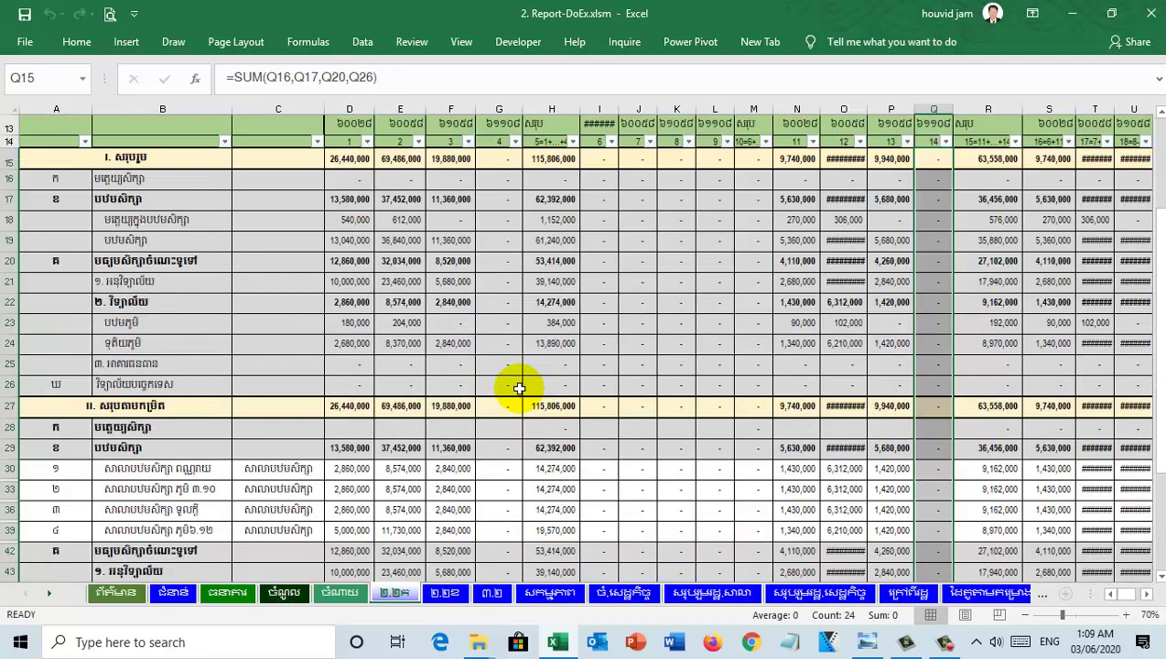
pyautogui.scroll(-2, 412, 464)
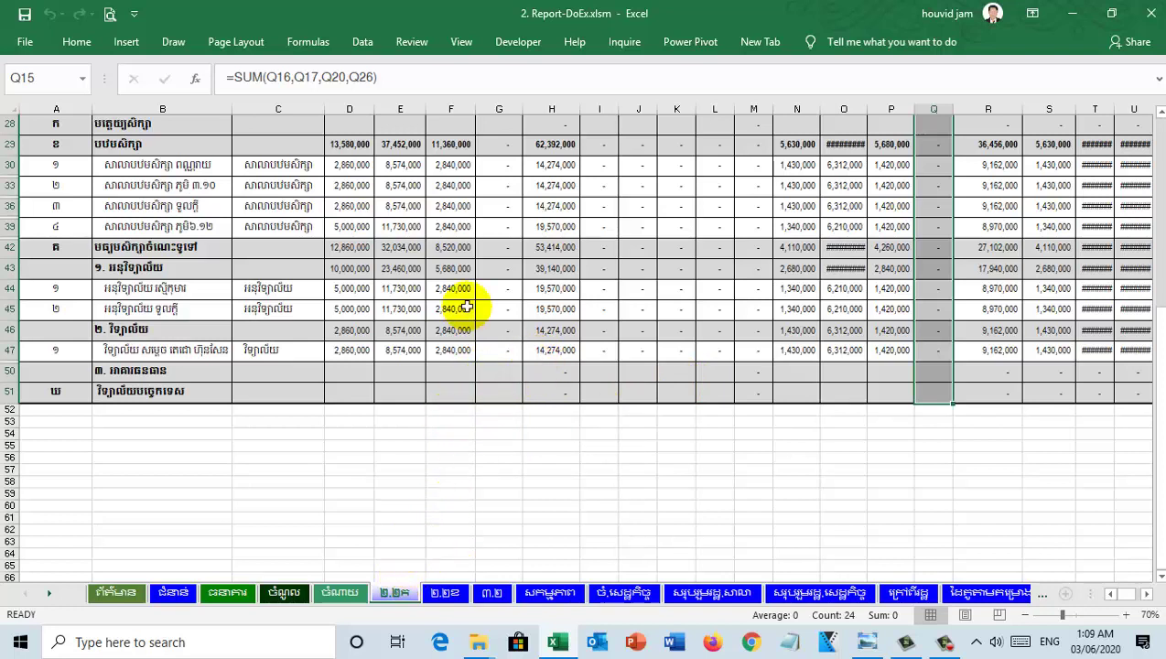
pyautogui.click(514, 292)
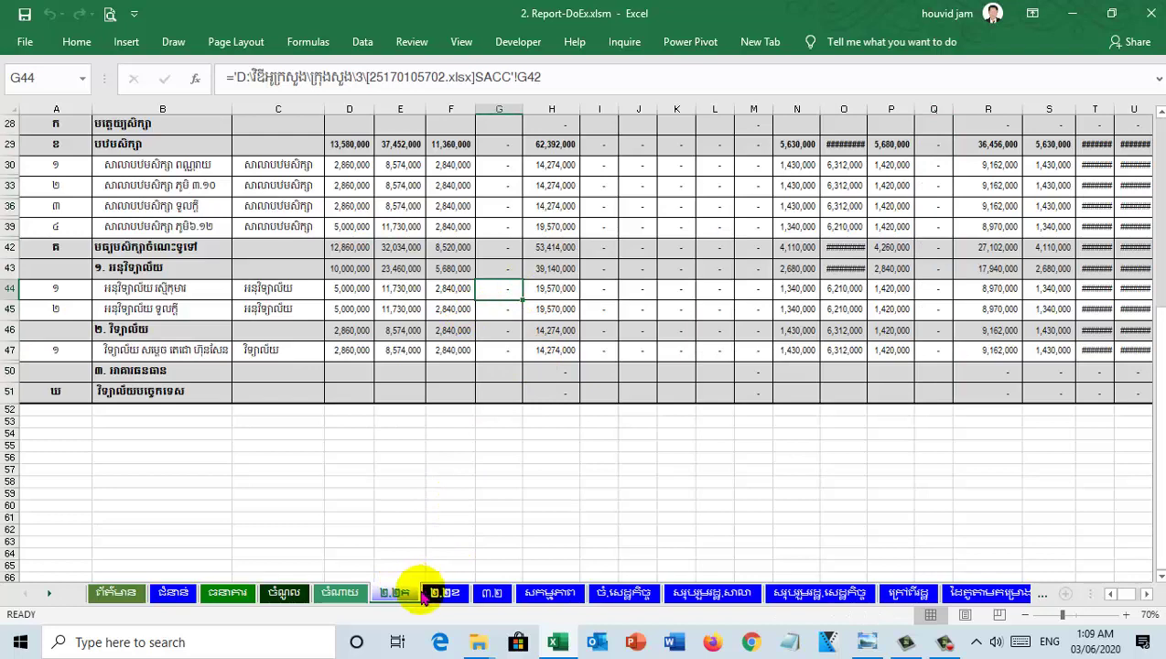
# Step: Examine the second-quarter expense settlement report on the ៣.២ sheet, including the school amounts, the total row and the closing notes
pyautogui.click(446, 593)
pyautogui.click(495, 595)
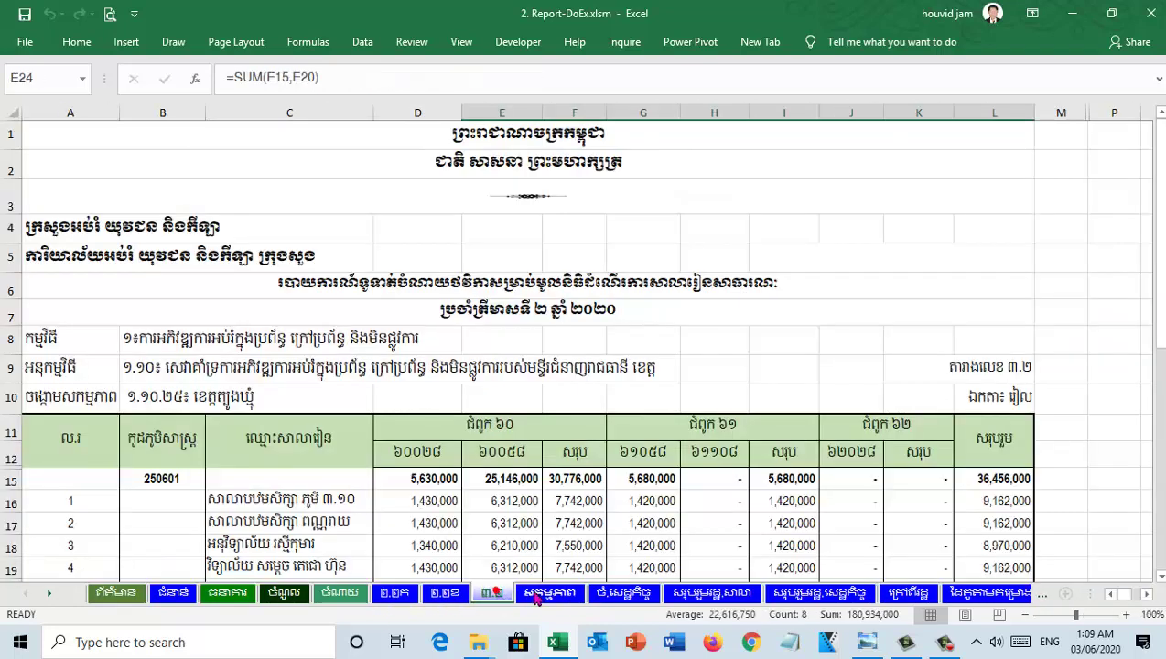
pyautogui.click(525, 595)
pyautogui.click(495, 594)
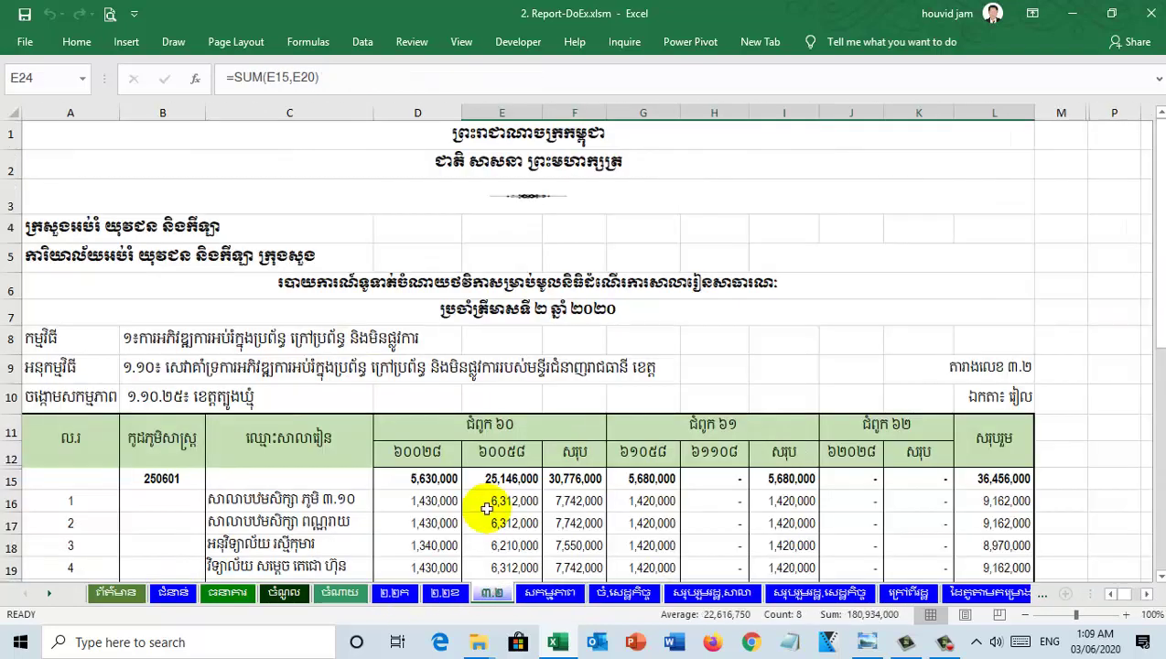
pyautogui.scroll(-2, 486, 509)
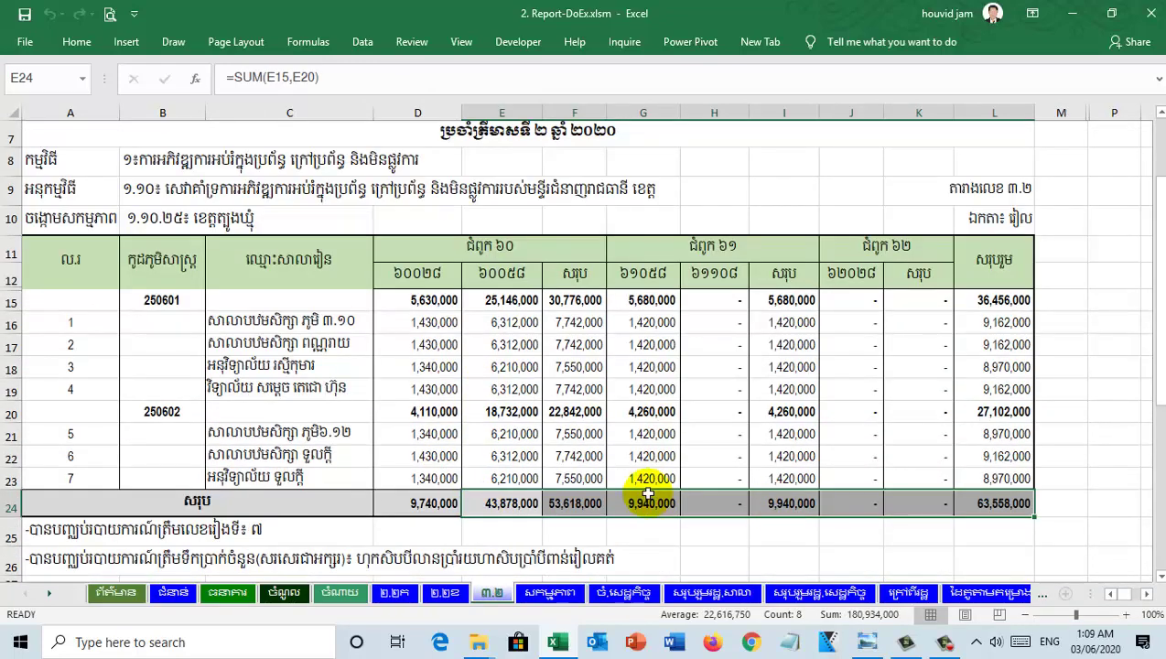
pyautogui.scroll(-2, 647, 494)
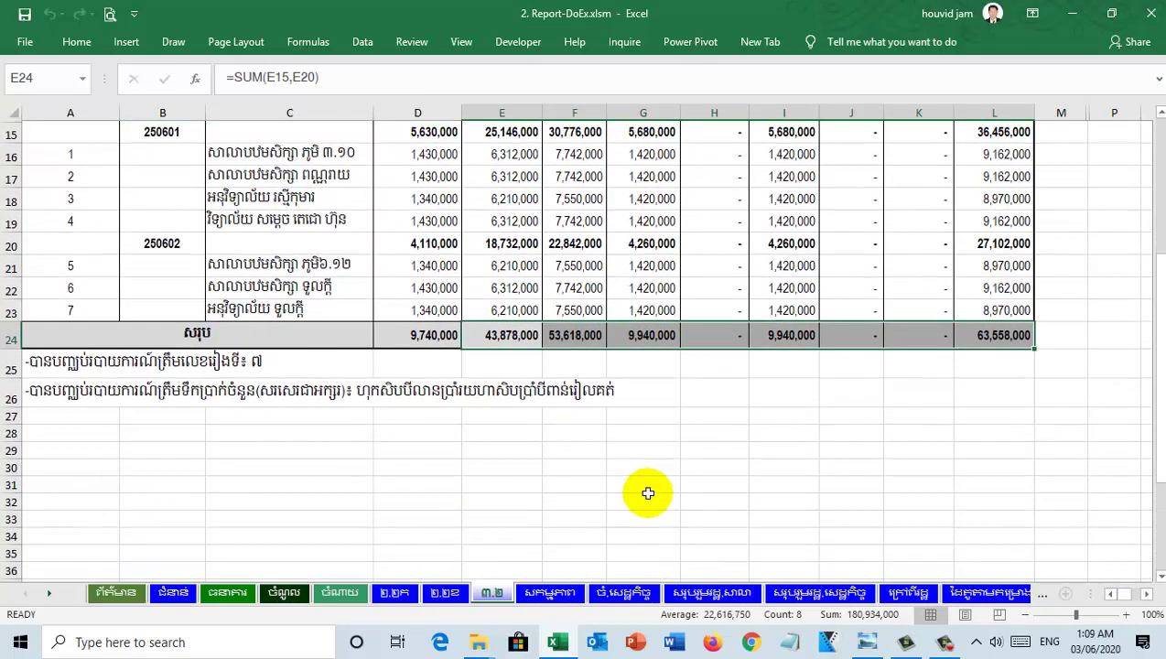
pyautogui.scroll(2, 647, 494)
pyautogui.scroll(1, 647, 494)
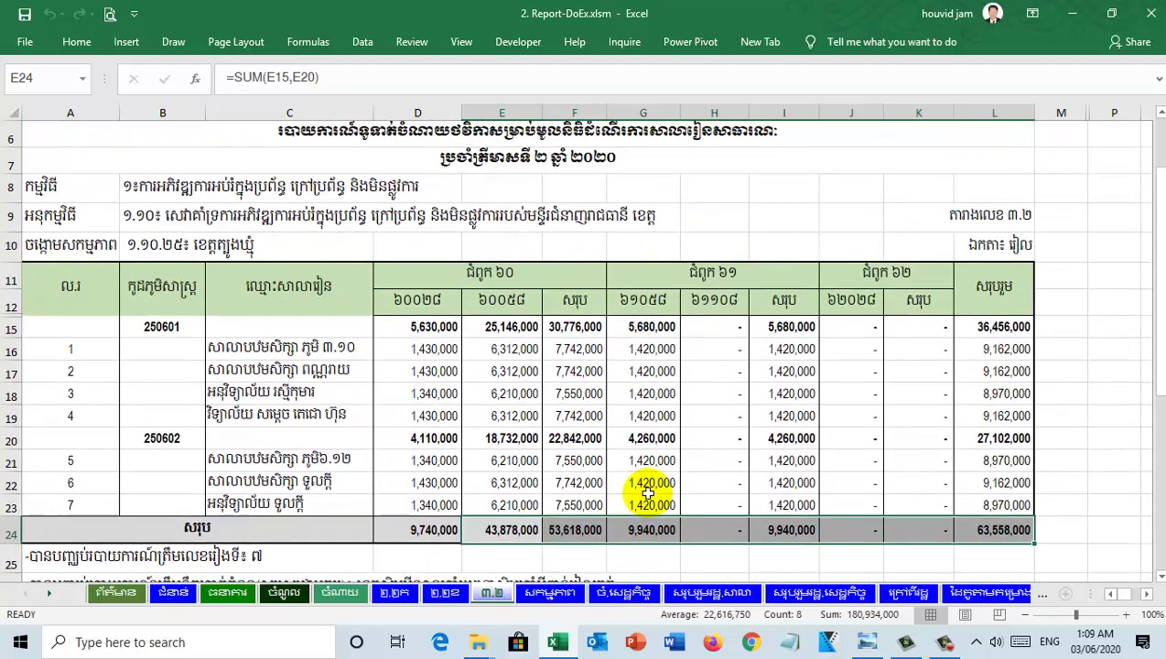
pyautogui.scroll(-1, 528, 460)
pyautogui.scroll(-1, 529, 461)
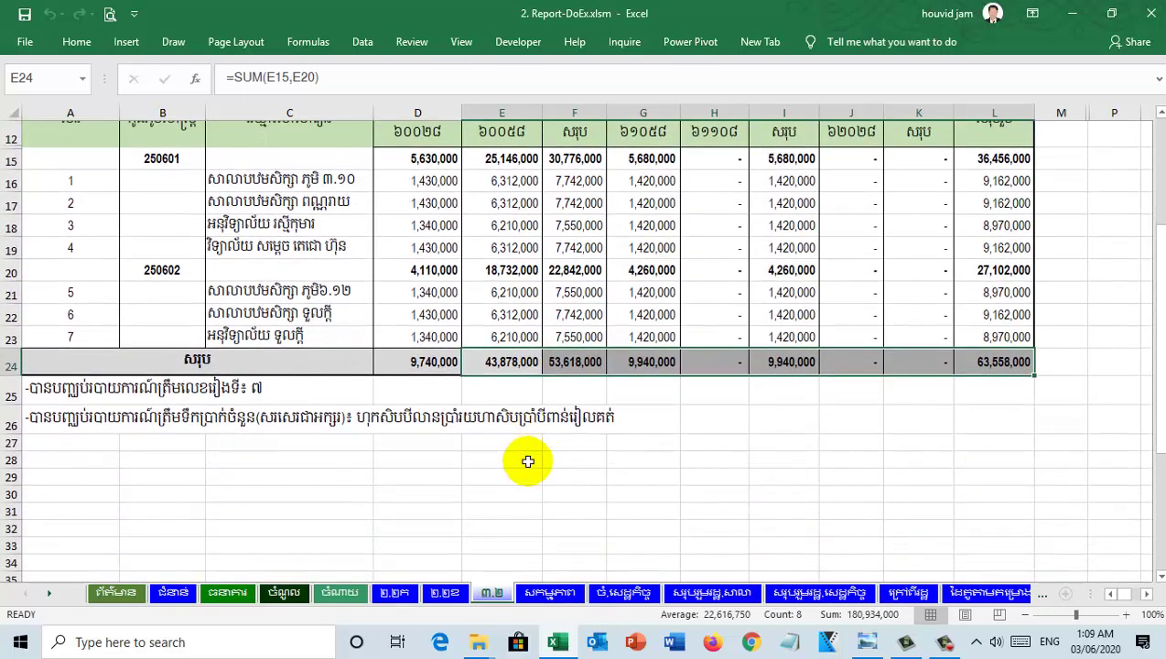
pyautogui.scroll(1, 691, 483)
pyautogui.scroll(3, 691, 483)
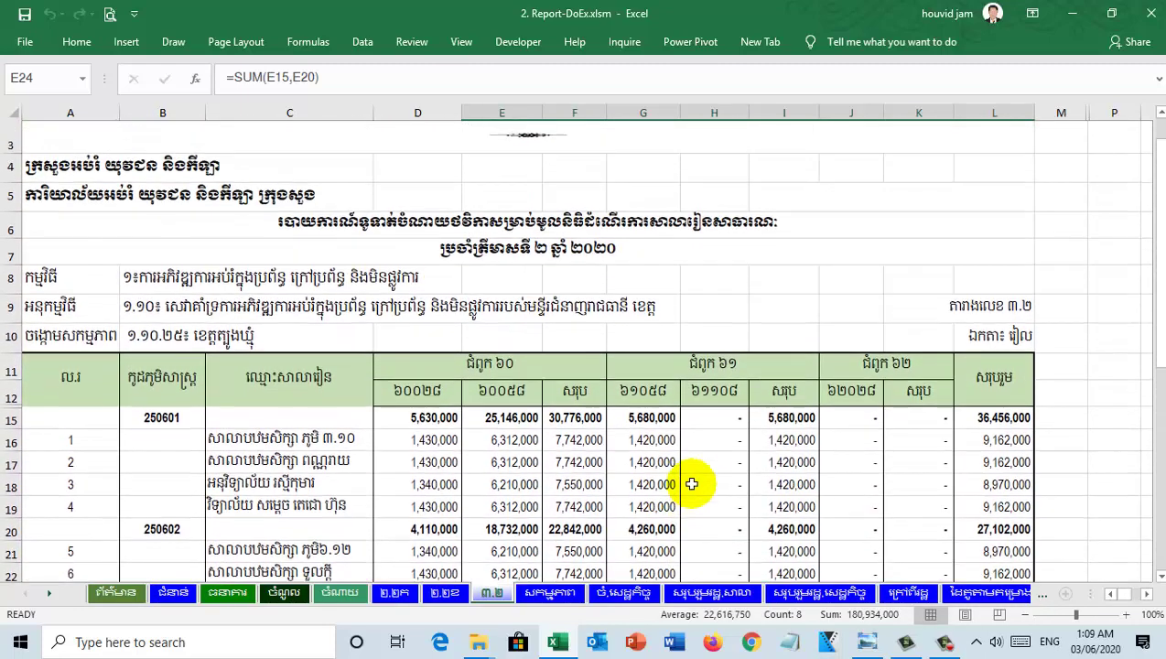
pyautogui.scroll(-3, 462, 417)
pyautogui.scroll(-1, 468, 422)
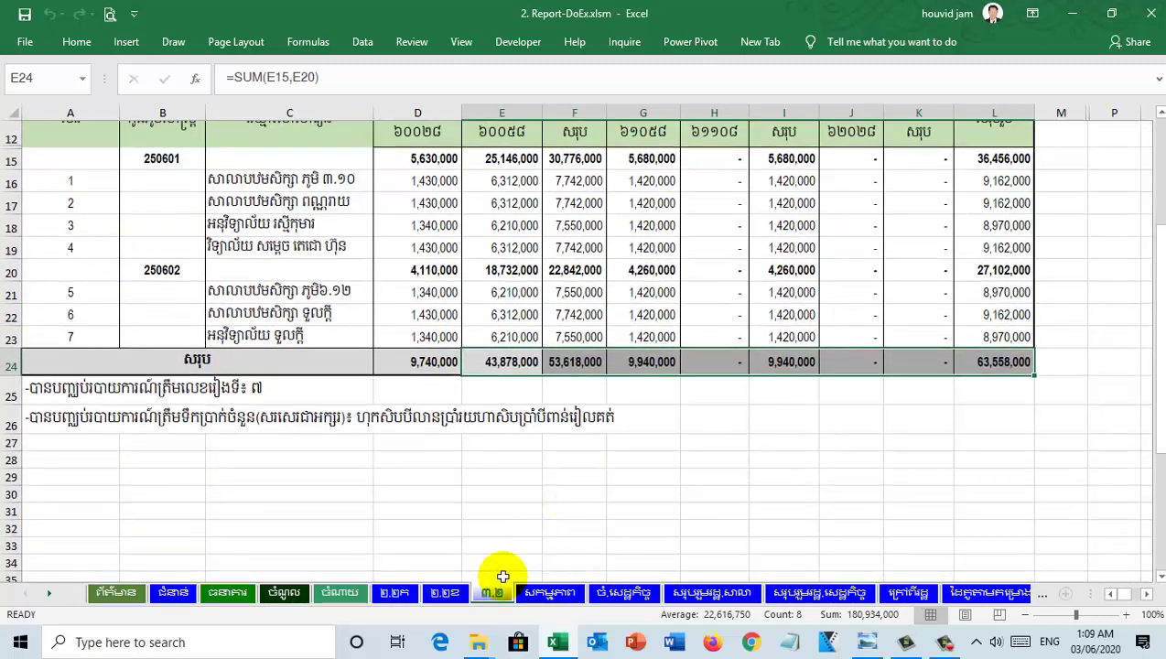
pyautogui.click(563, 510)
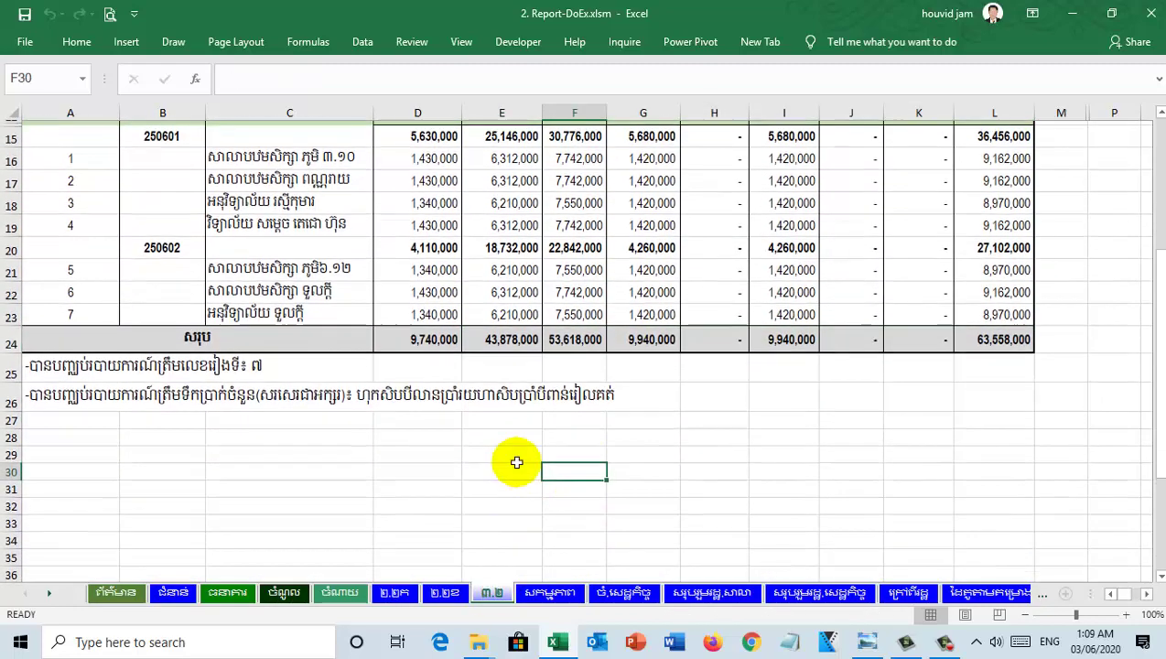
pyautogui.scroll(3, 487, 491)
pyautogui.scroll(1, 483, 494)
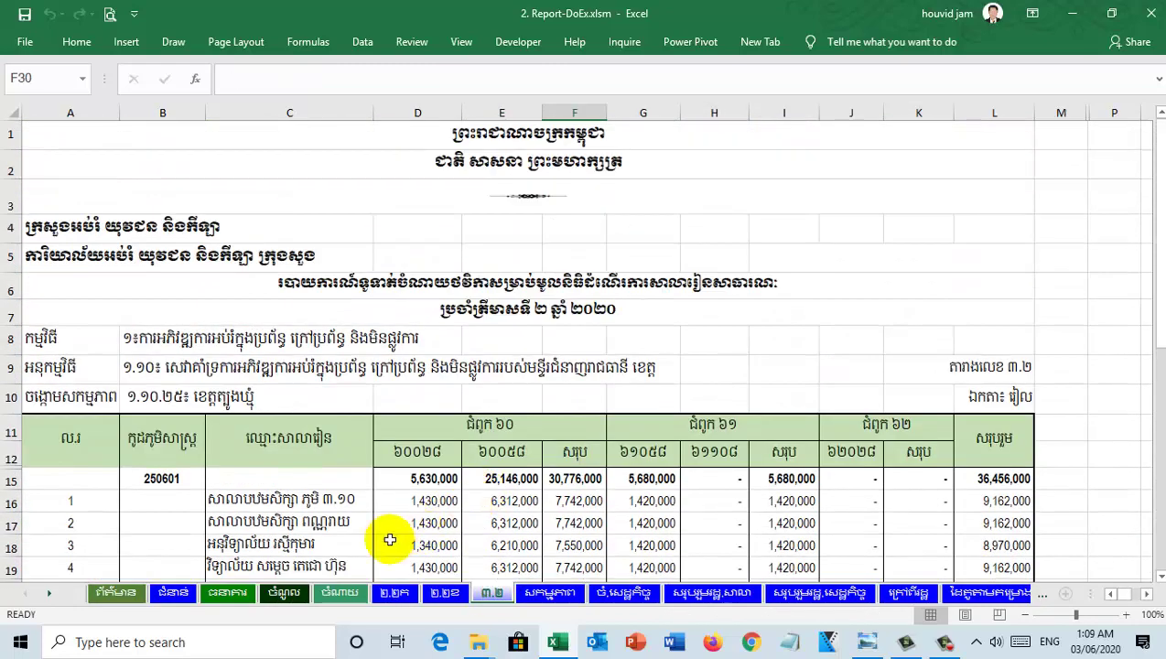
# Step: Compare the school list on the ជំនាន់ sheet with the workbooks in folder 2 of ក្រុងសួង in File Explorer
pyautogui.click(170, 594)
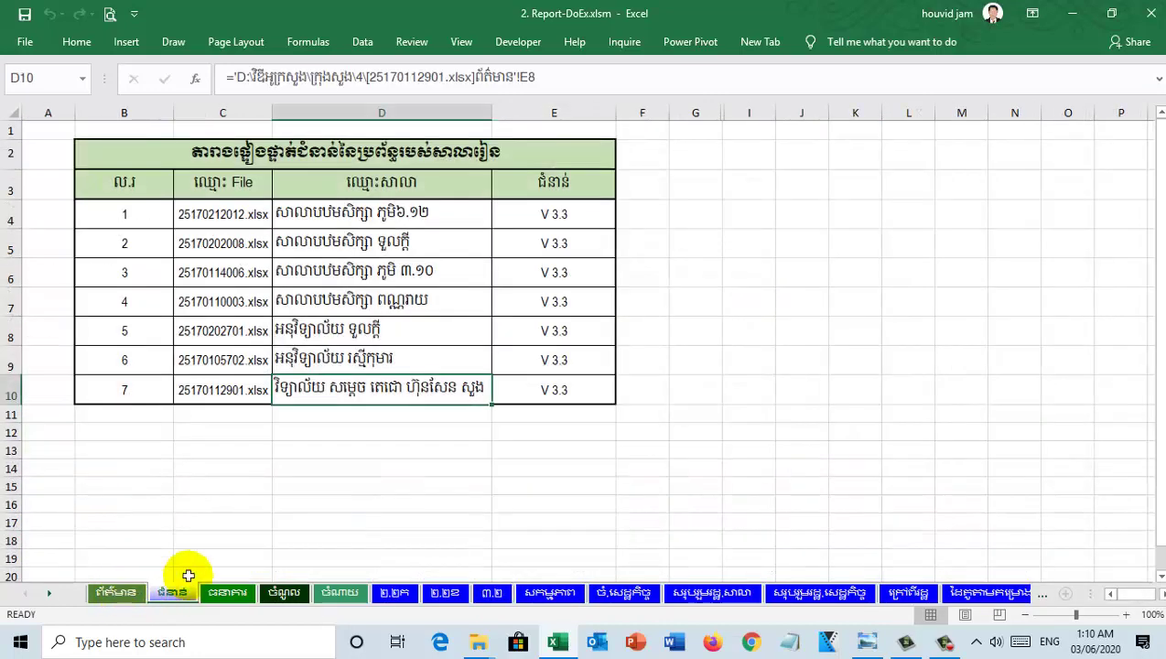
pyautogui.click(654, 245)
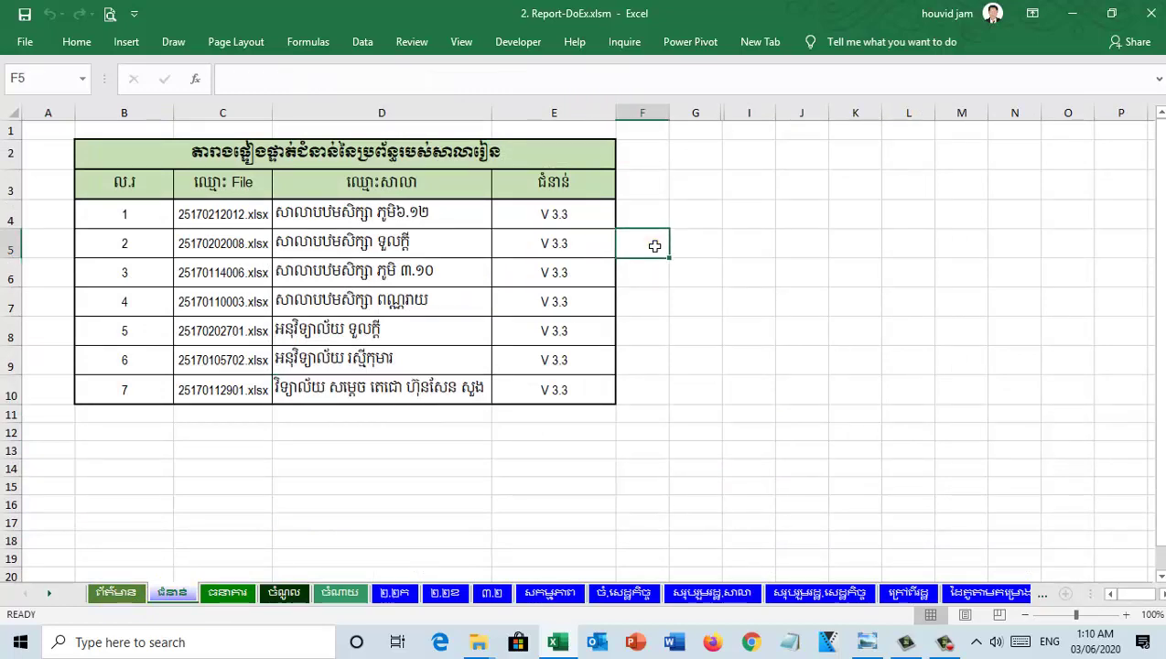
pyautogui.click(1071, 14)
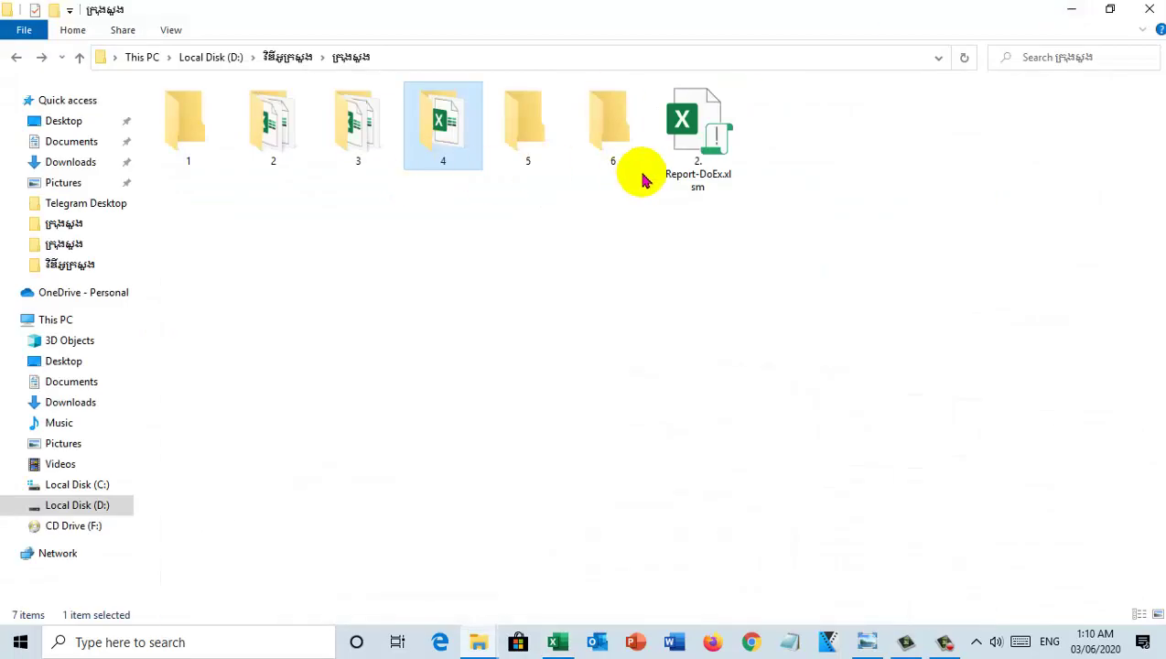
pyautogui.doubleClick(281, 138)
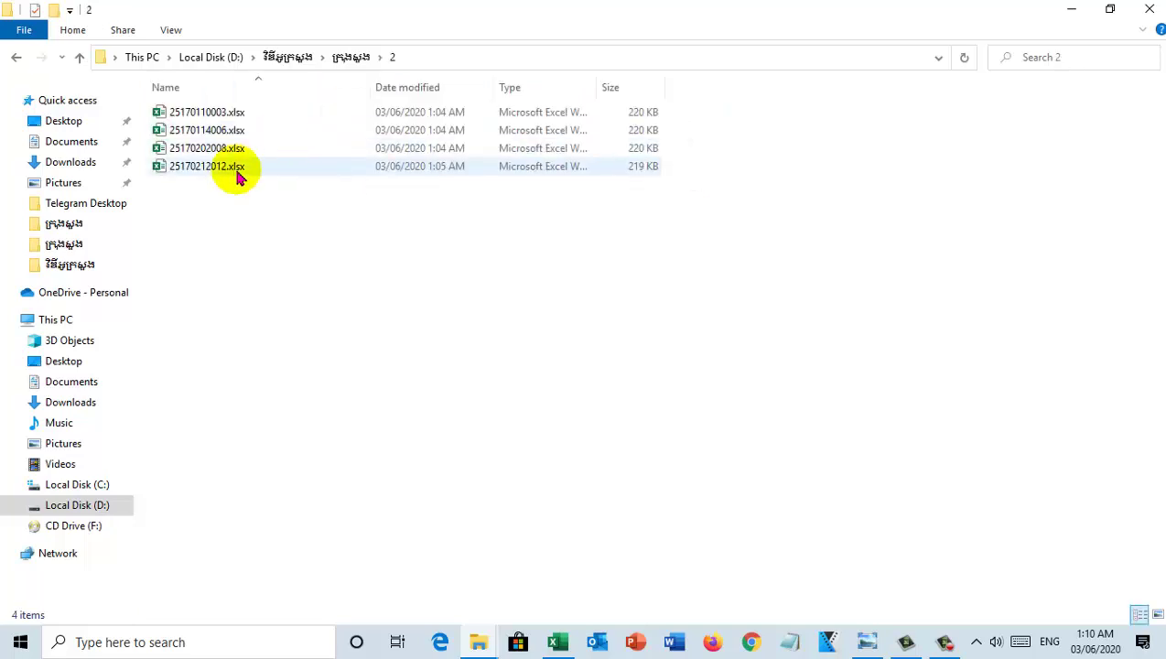
pyautogui.click(18, 60)
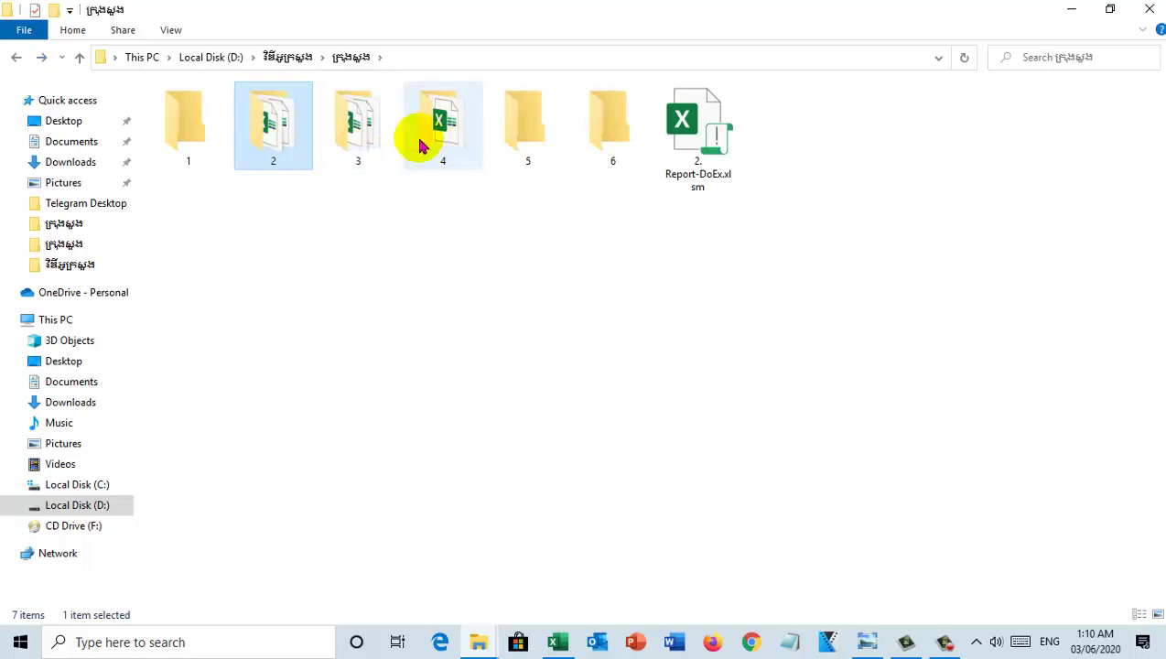
# Step: Check the workbooks stored in folder 3 of ក្រុងសួង and return to the parent folder
pyautogui.click(365, 143)
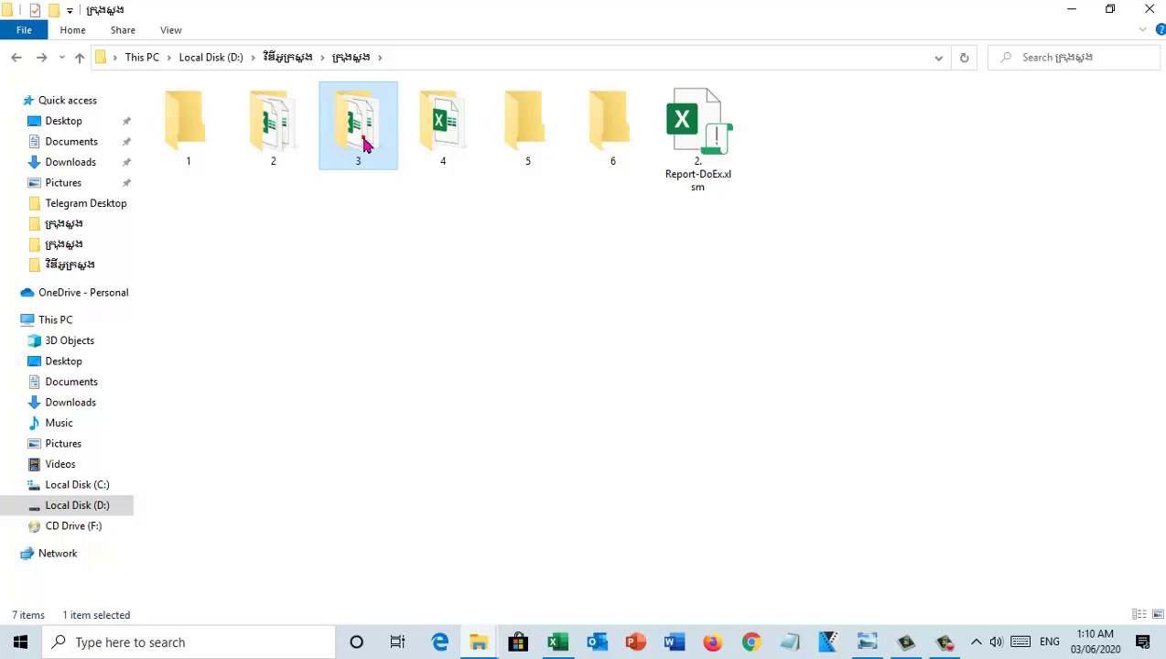
pyautogui.doubleClick(364, 143)
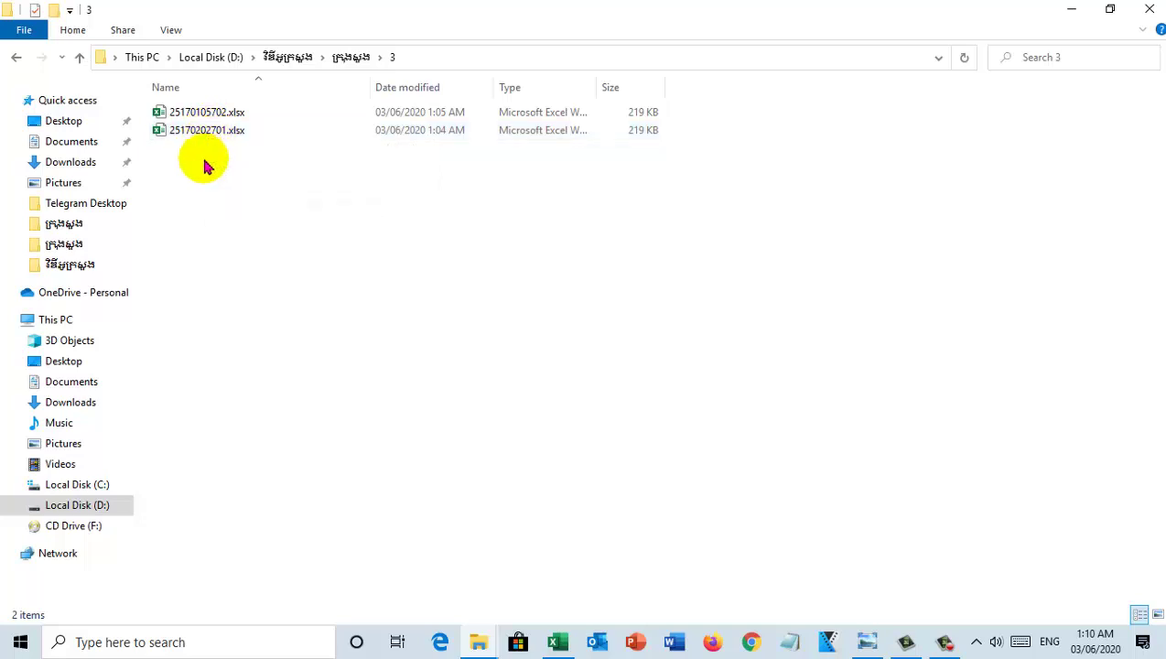
pyautogui.moveTo(205, 166); pyautogui.dragTo(203, 104)
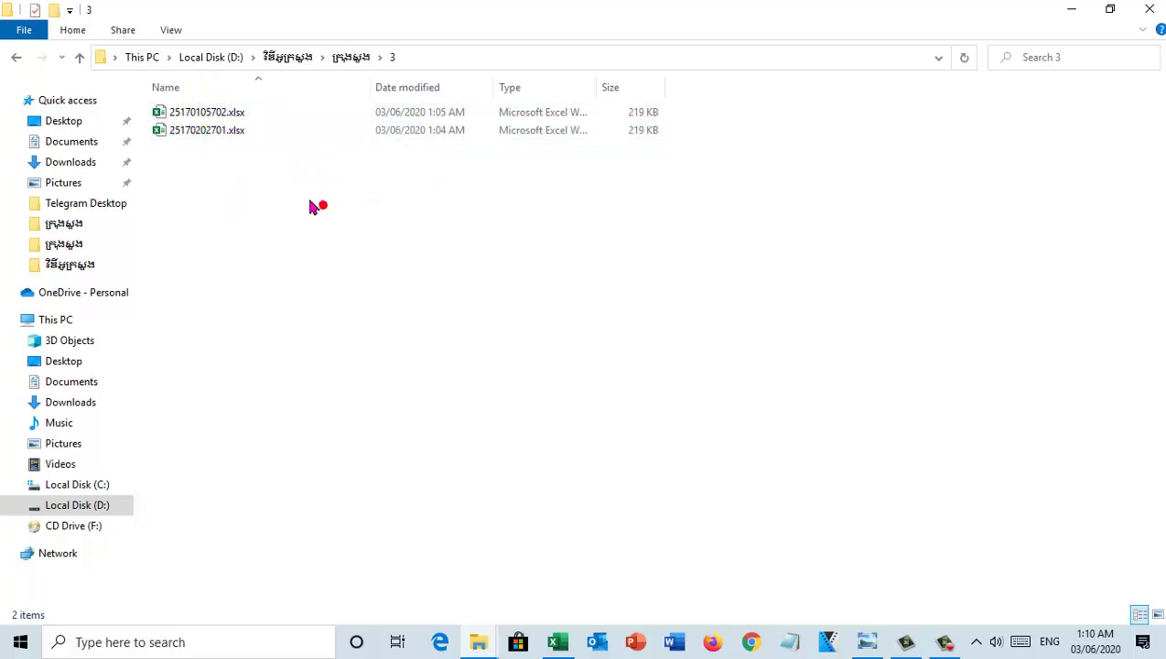
pyautogui.click(16, 57)
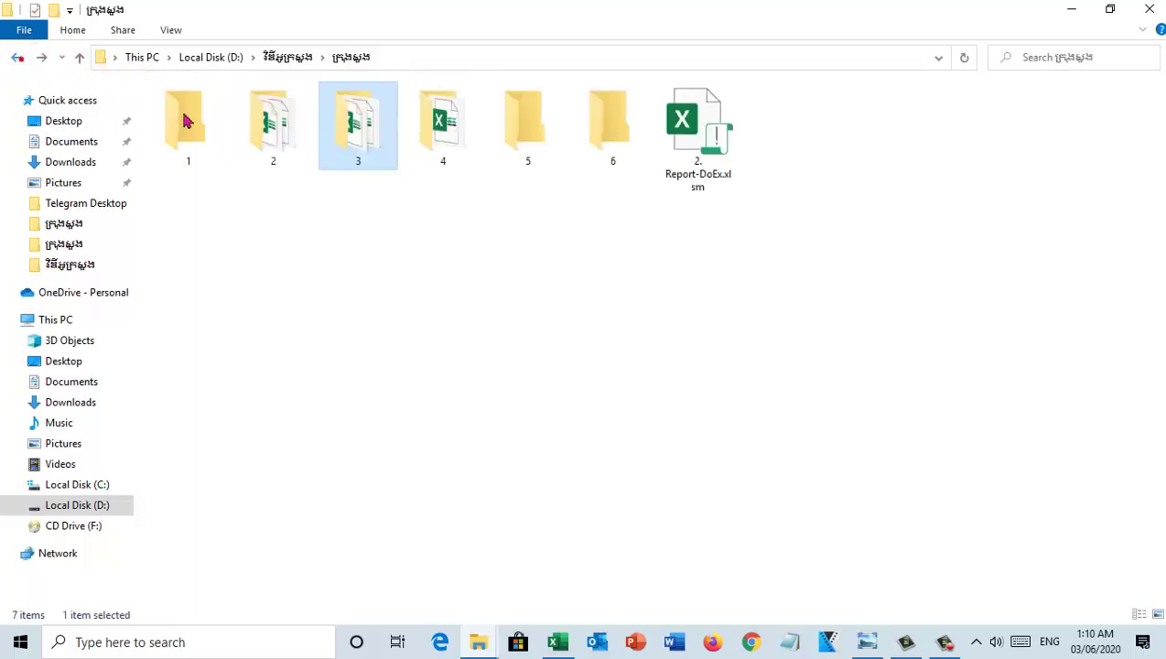
# Step: Check the workbooks stored in folder 2 of ក្រុងសួង and return to the parent folder
pyautogui.click(328, 157)
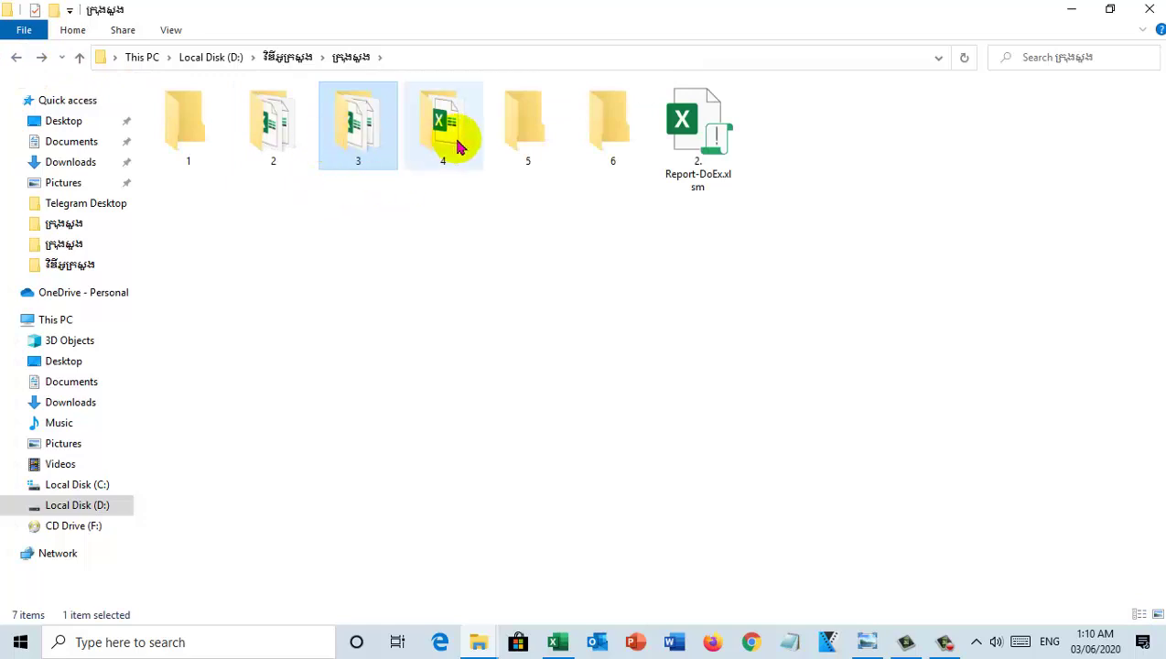
pyautogui.moveTo(440, 197); pyautogui.dragTo(268, 126)
pyautogui.doubleClick(268, 125)
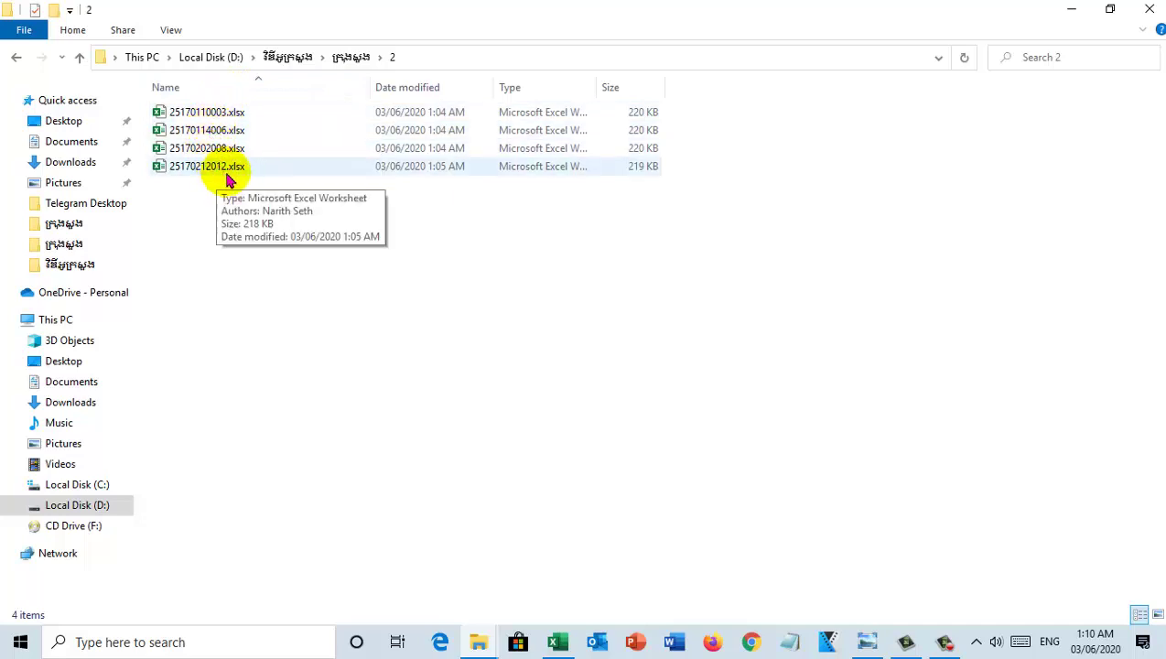
pyautogui.click(16, 58)
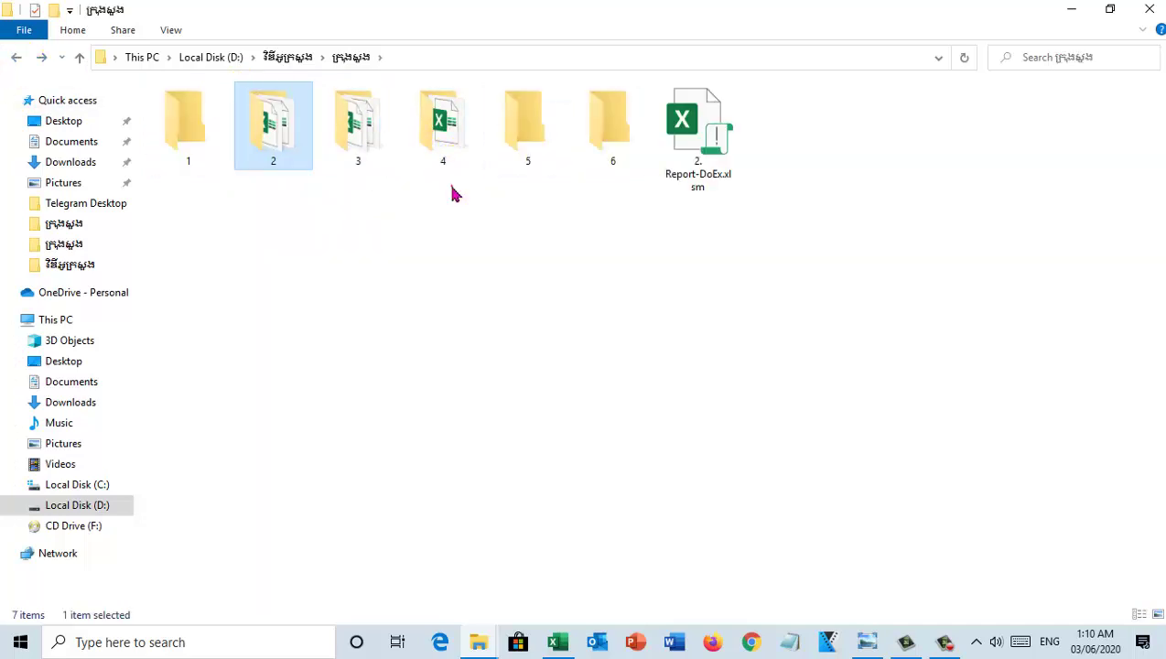
# Step: Examine the workbook stored in folder 4 of ក្រុងសួង and go back to the parent folder
pyautogui.moveTo(455, 193); pyautogui.dragTo(290, 133)
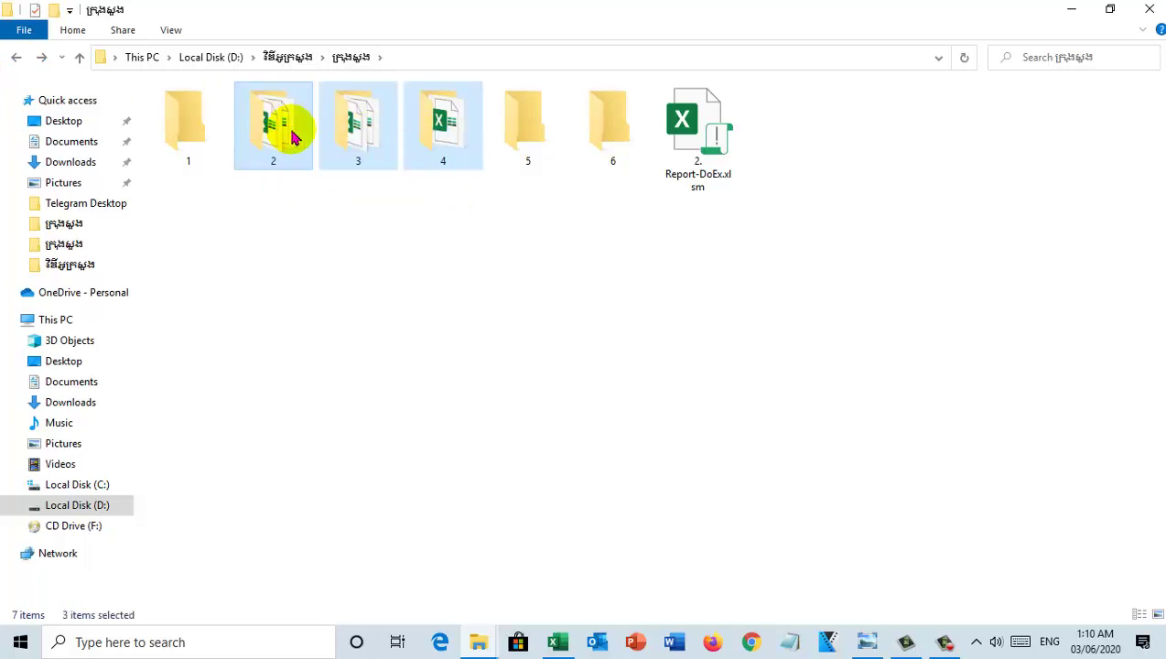
pyautogui.doubleClick(455, 130)
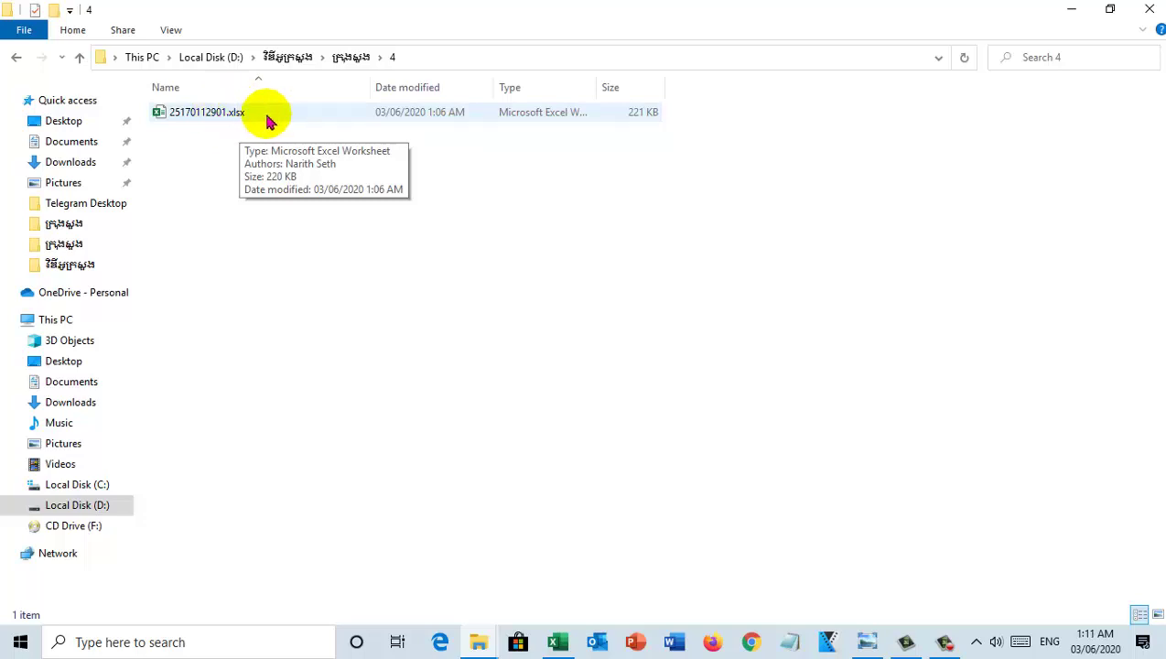
pyautogui.click(16, 59)
pyautogui.doubleClick(435, 148)
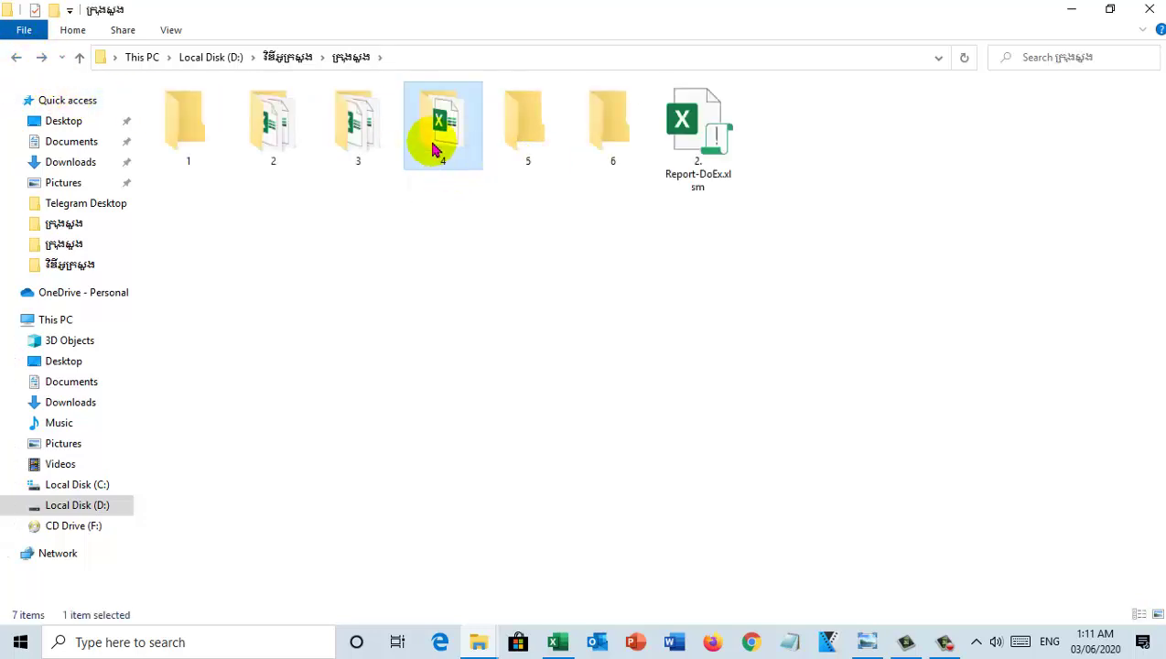
pyautogui.click(211, 121)
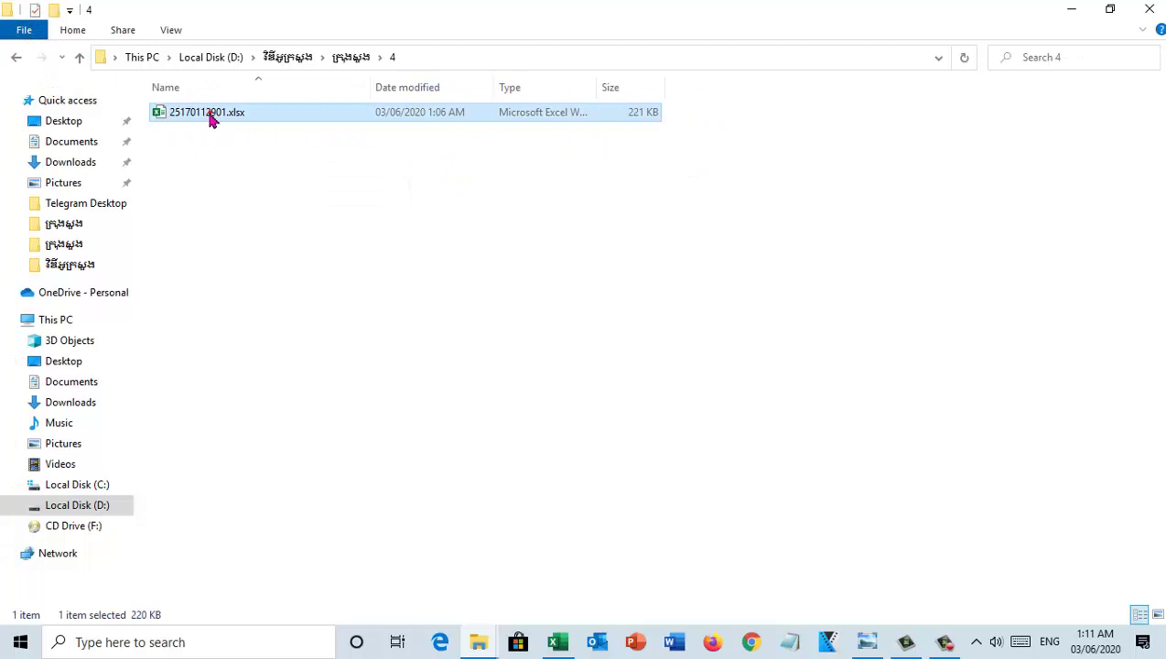
pyautogui.click(16, 61)
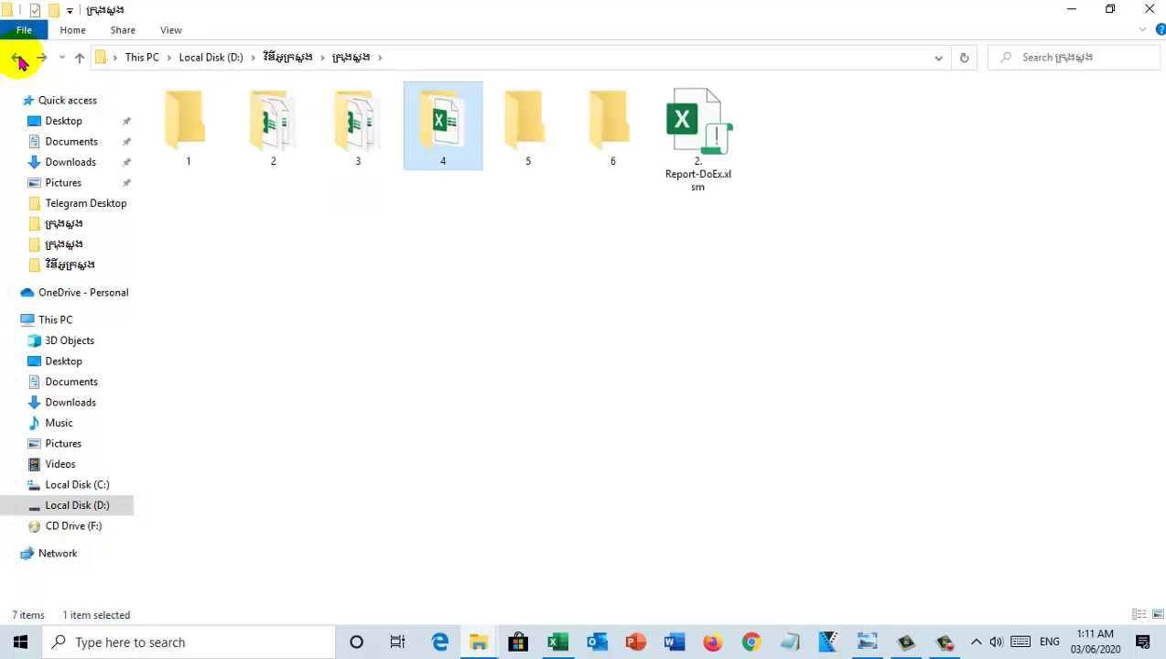
# Step: Select folders 1 to 6 together with the 2. Report-DoEx.xlsm workbook in the ក្រុងសួង folder
pyautogui.click(649, 261)
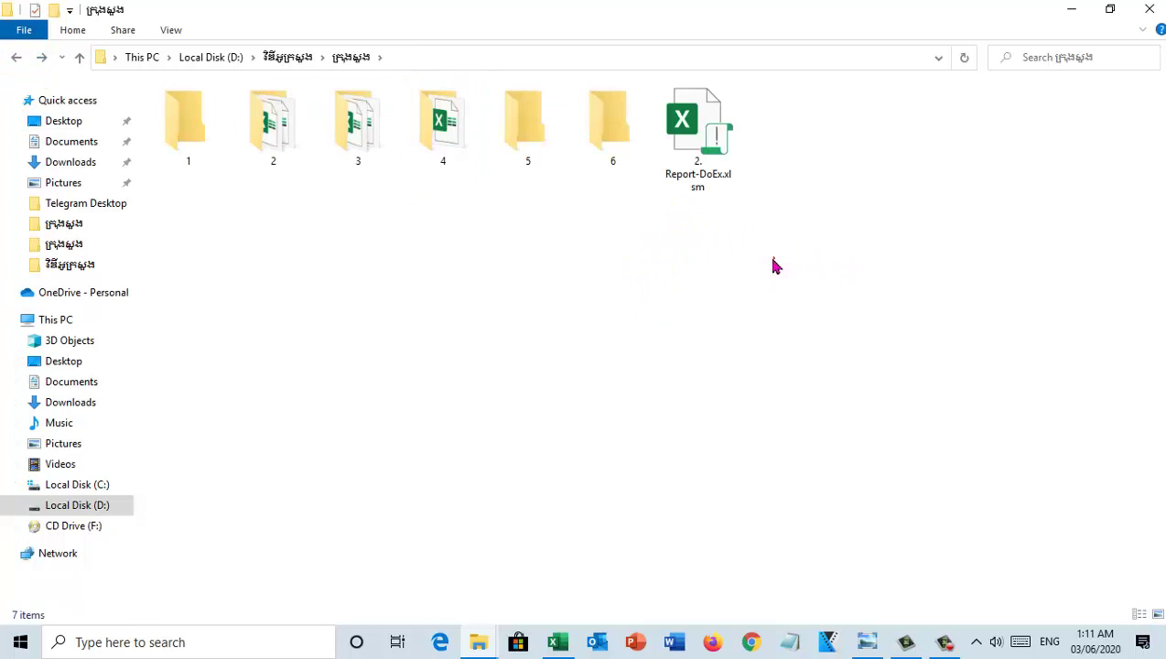
pyautogui.moveTo(774, 259); pyautogui.dragTo(192, 133)
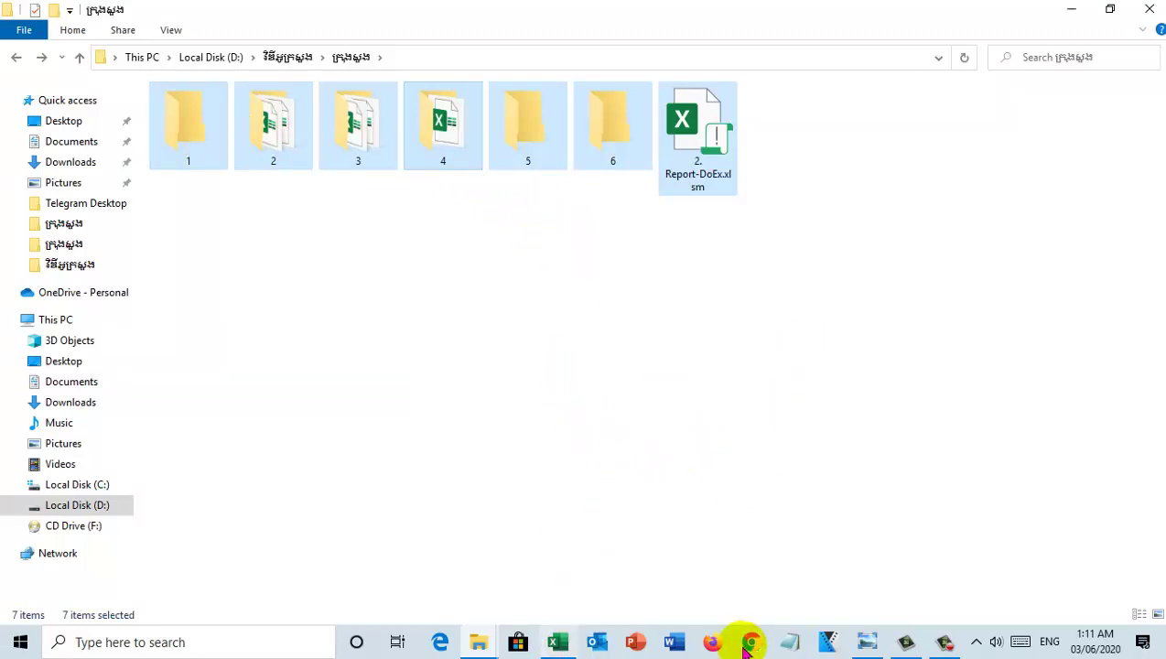
pyautogui.click(948, 646)
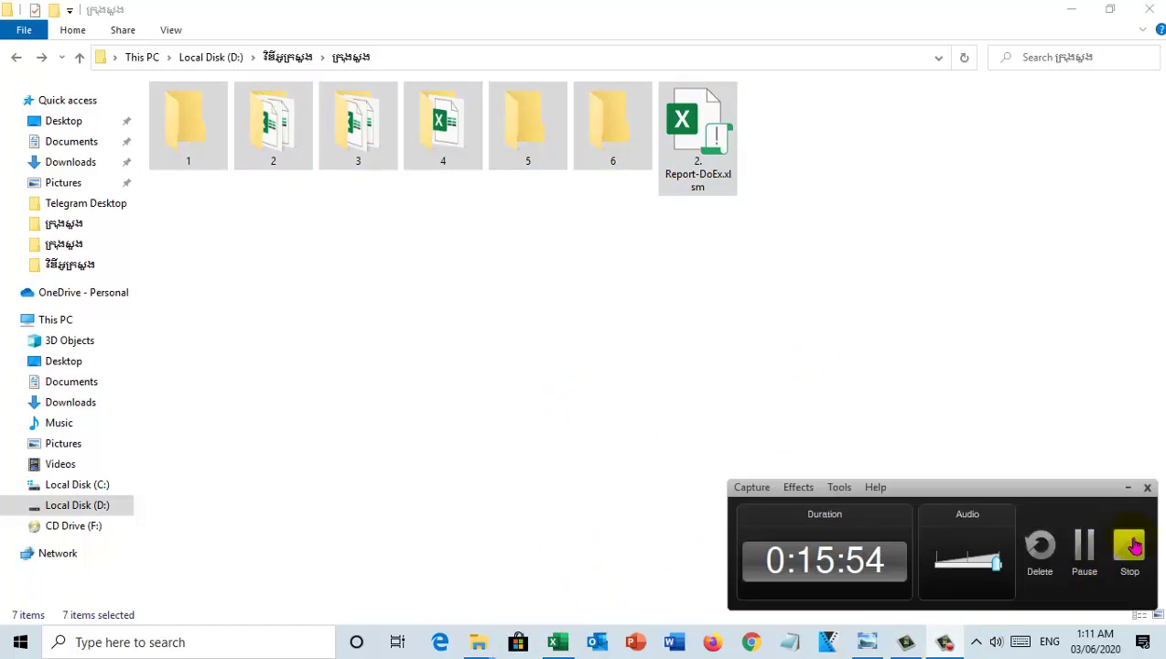